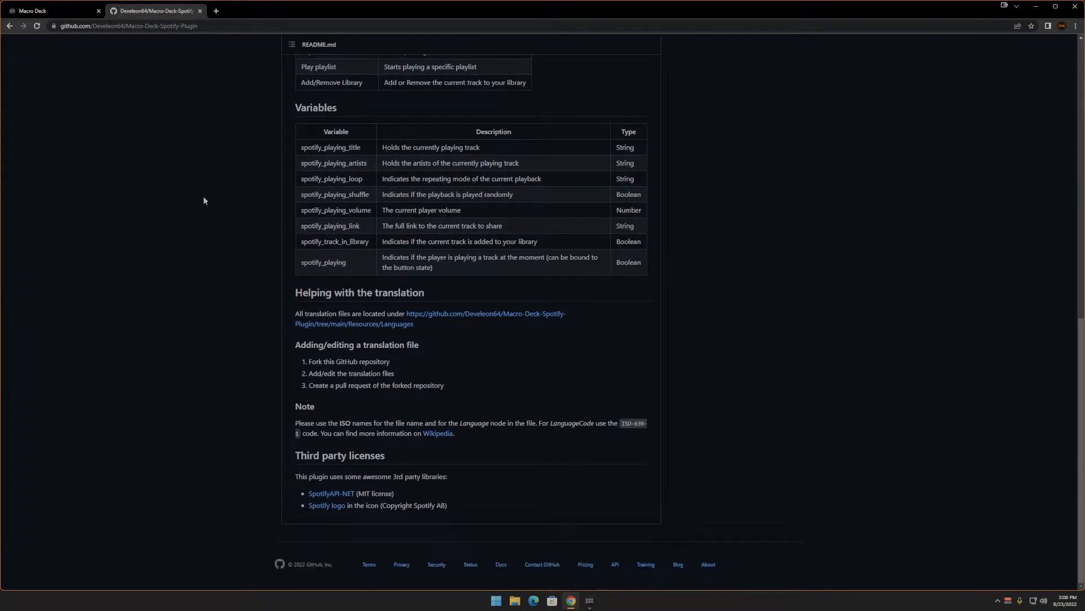
- Review the Spotify plugin's README on GitHub, covering the important notes on Premium, the features and the variables
{"action": "scroll", "coordinate": [204, 201], "scroll_direction": "up", "scroll_amount": 8}
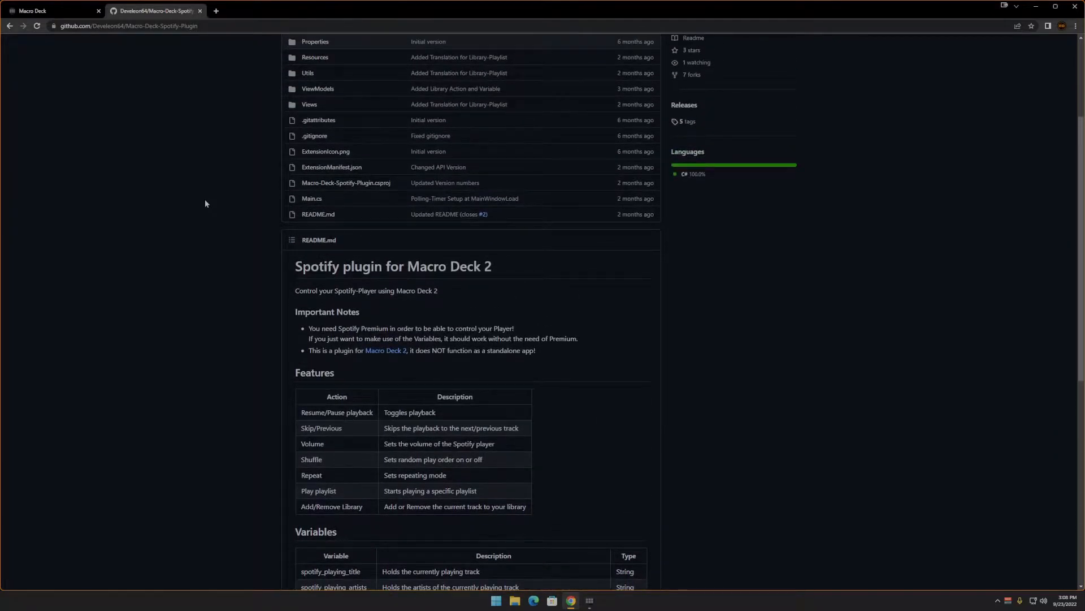
{"action": "scroll", "coordinate": [205, 203], "scroll_direction": "up", "scroll_amount": 2}
{"action": "scroll", "coordinate": [216, 207], "scroll_direction": "down", "scroll_amount": 4}
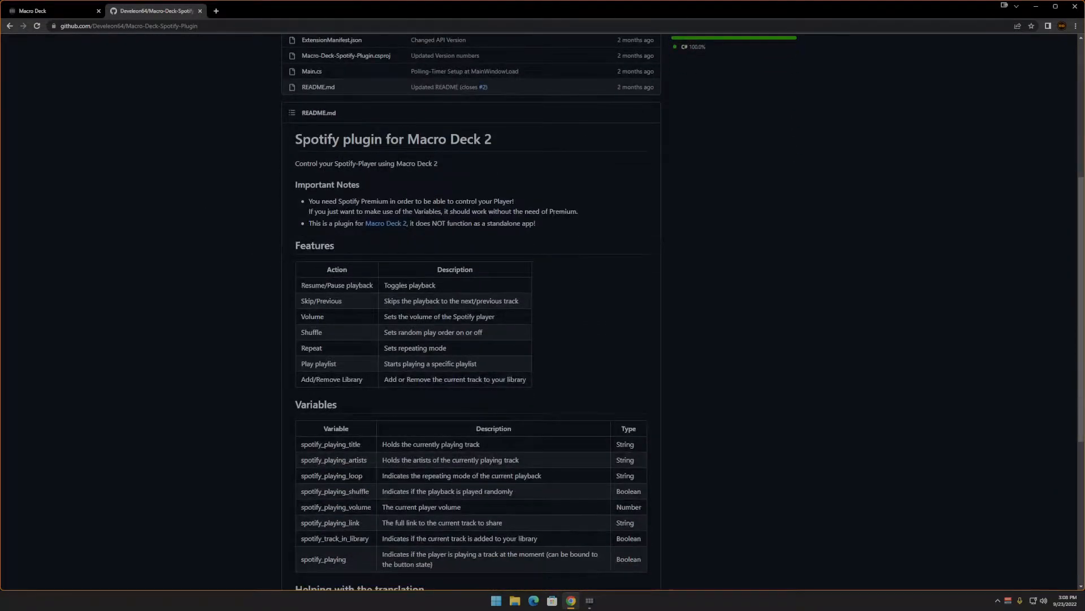
{"action": "scroll", "coordinate": [472, 317], "scroll_direction": "up", "scroll_amount": 1}
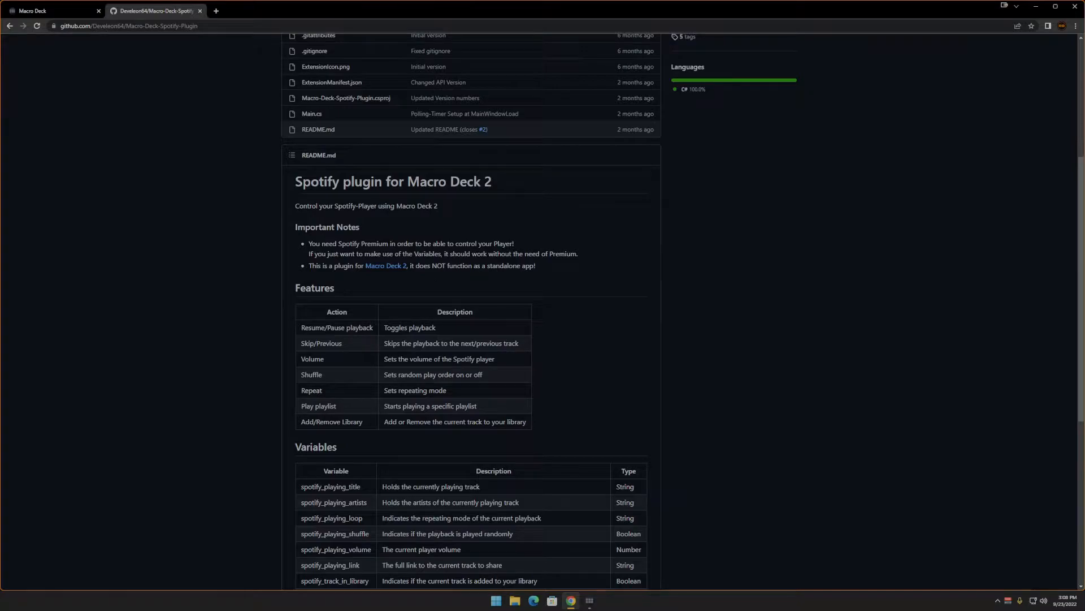
{"action": "left_click_drag", "start_coordinate": [309, 244], "coordinate": [514, 242]}
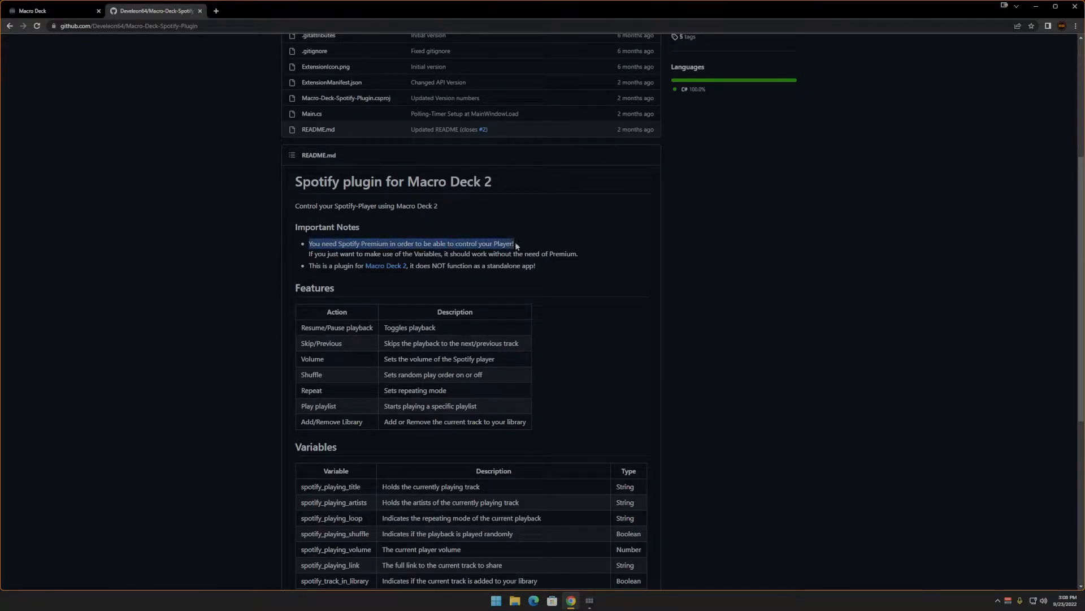
{"action": "left_click_drag", "start_coordinate": [365, 254], "coordinate": [441, 254]}
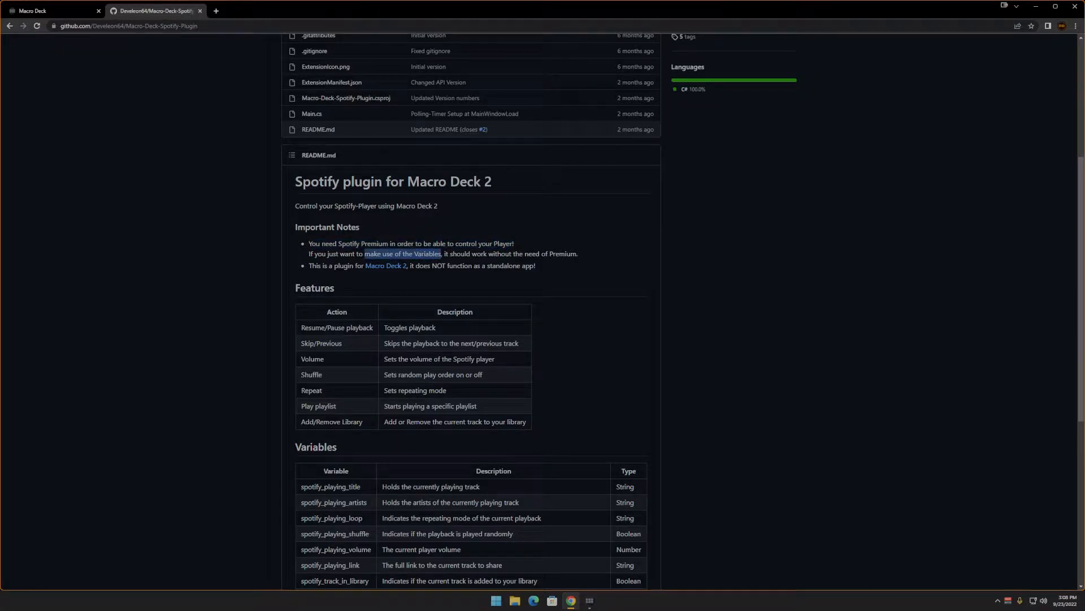
{"action": "left_click", "coordinate": [509, 272]}
{"action": "scroll", "coordinate": [417, 271], "scroll_direction": "down", "scroll_amount": 1}
{"action": "scroll", "coordinate": [417, 274], "scroll_direction": "down", "scroll_amount": 5}
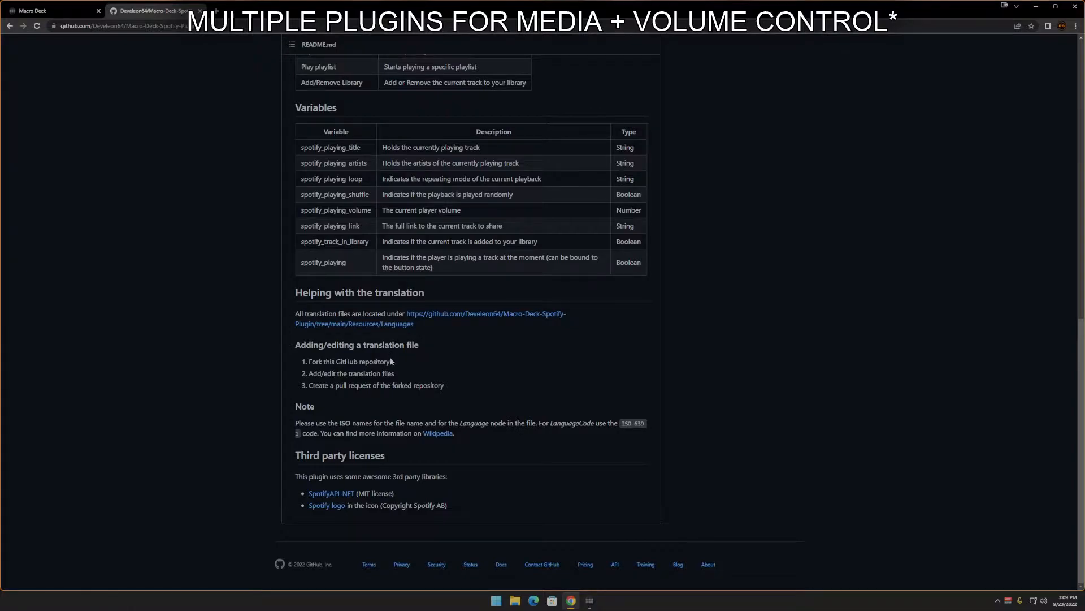
{"action": "scroll", "coordinate": [392, 361], "scroll_direction": "up", "scroll_amount": 9}
{"action": "scroll", "coordinate": [364, 347], "scroll_direction": "up", "scroll_amount": 2}
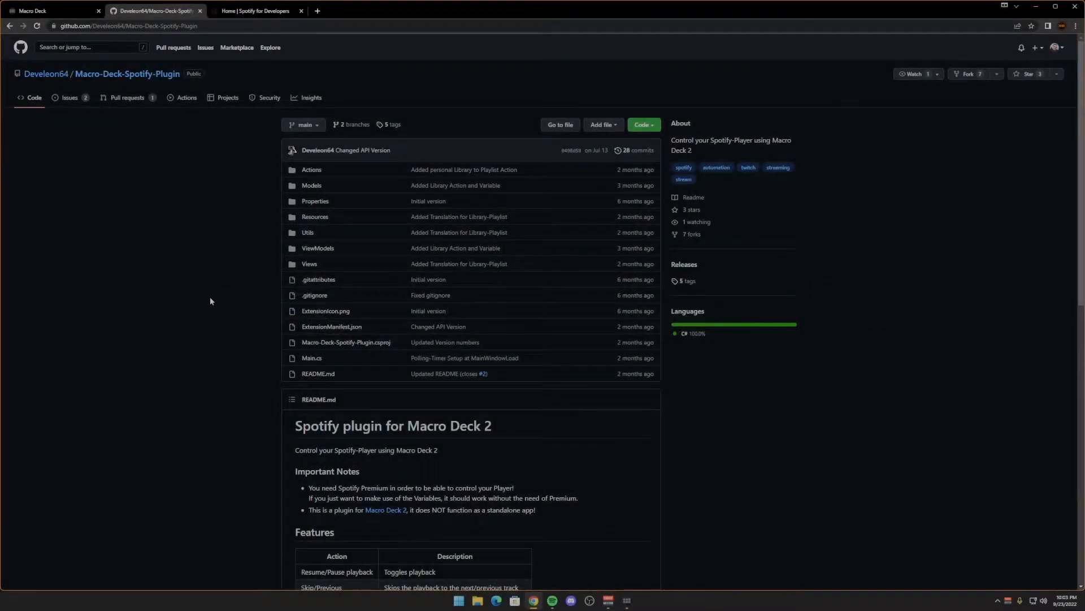
- Switch to Macro Deck and install the Spotify Plugin from the online Extension Store
{"action": "left_click", "coordinate": [627, 601]}
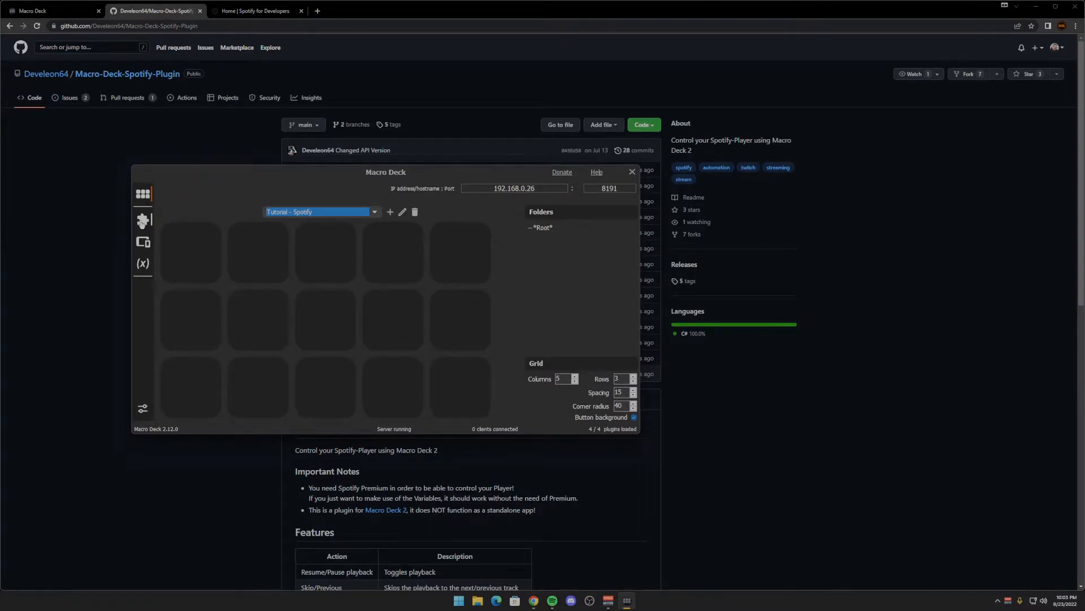
{"action": "left_click", "coordinate": [142, 220]}
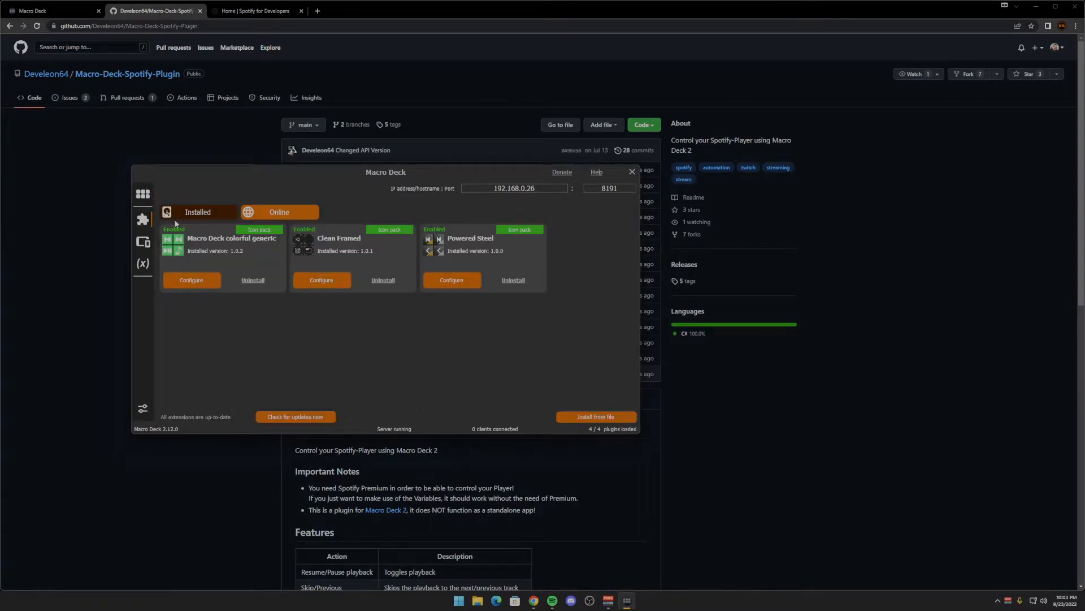
{"action": "left_click", "coordinate": [307, 217]}
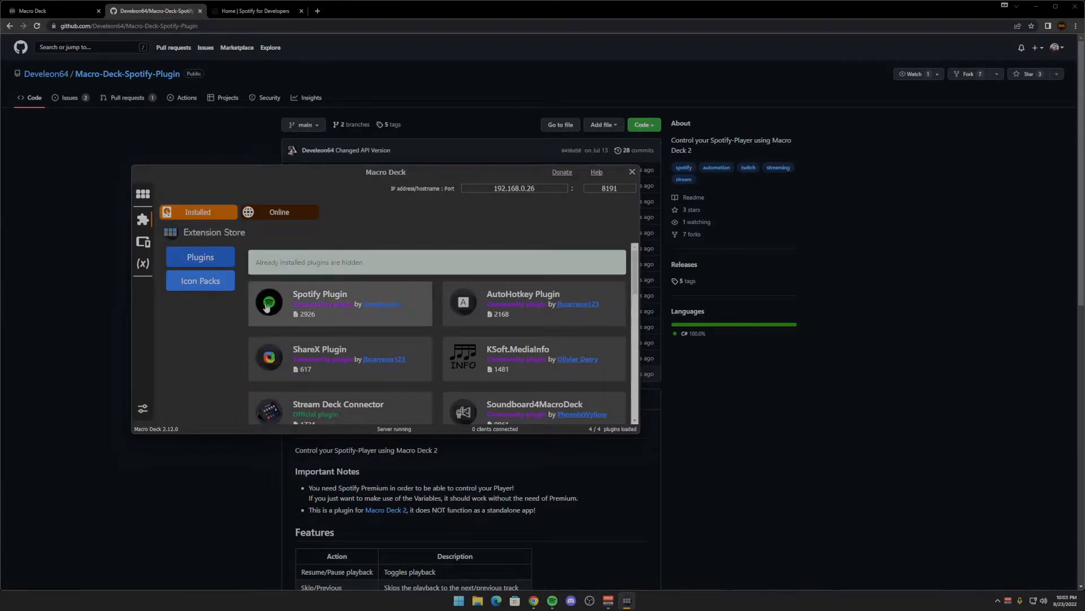
{"action": "scroll", "coordinate": [399, 308], "scroll_direction": "down", "scroll_amount": 1}
{"action": "scroll", "coordinate": [396, 305], "scroll_direction": "up", "scroll_amount": 1}
{"action": "left_click", "coordinate": [367, 298]}
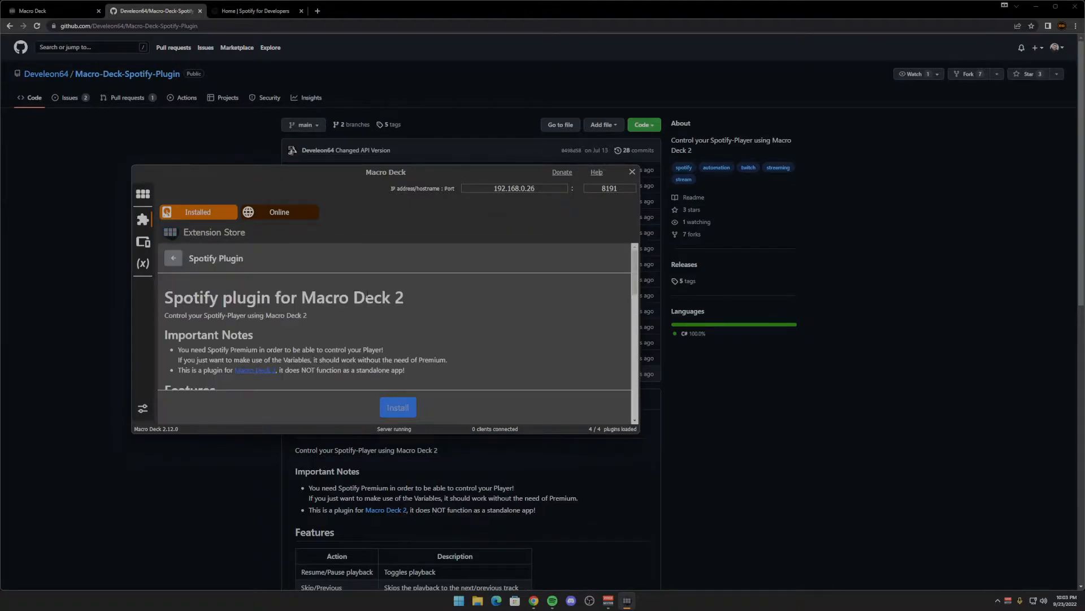
{"action": "left_click", "coordinate": [397, 410]}
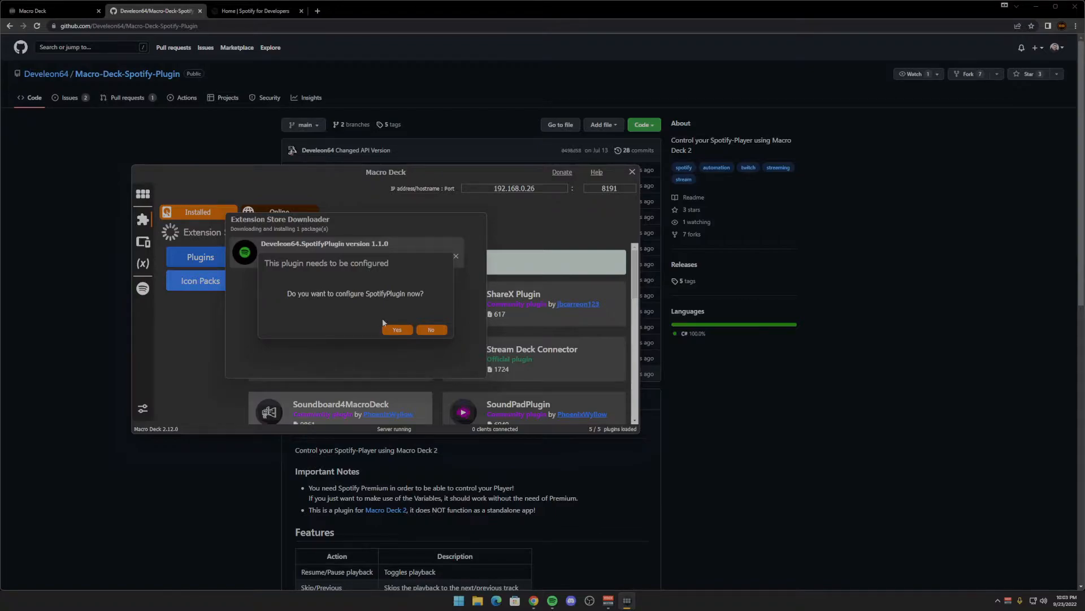
- Open the new plugin's configuration and try to authorize Spotify without a client ID
{"action": "left_click", "coordinate": [397, 331]}
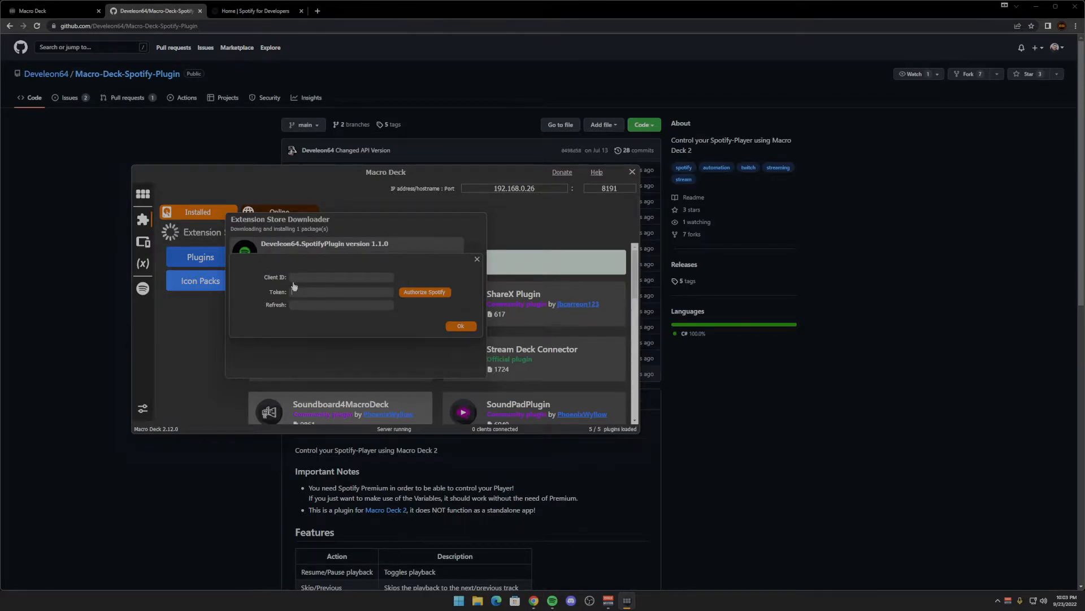
{"action": "left_click", "coordinate": [413, 293]}
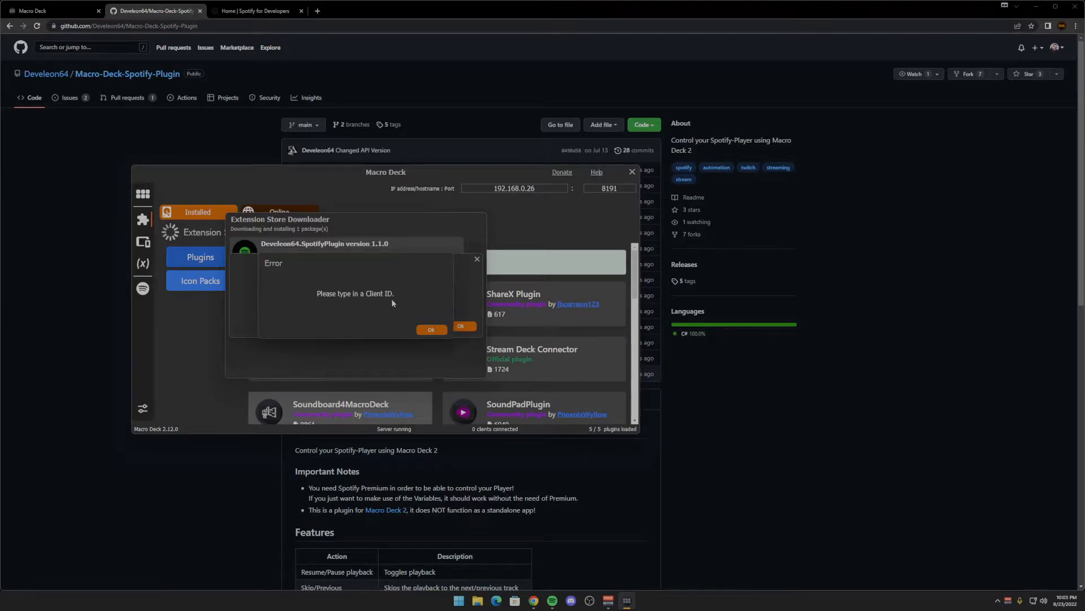
{"action": "left_click", "coordinate": [431, 329]}
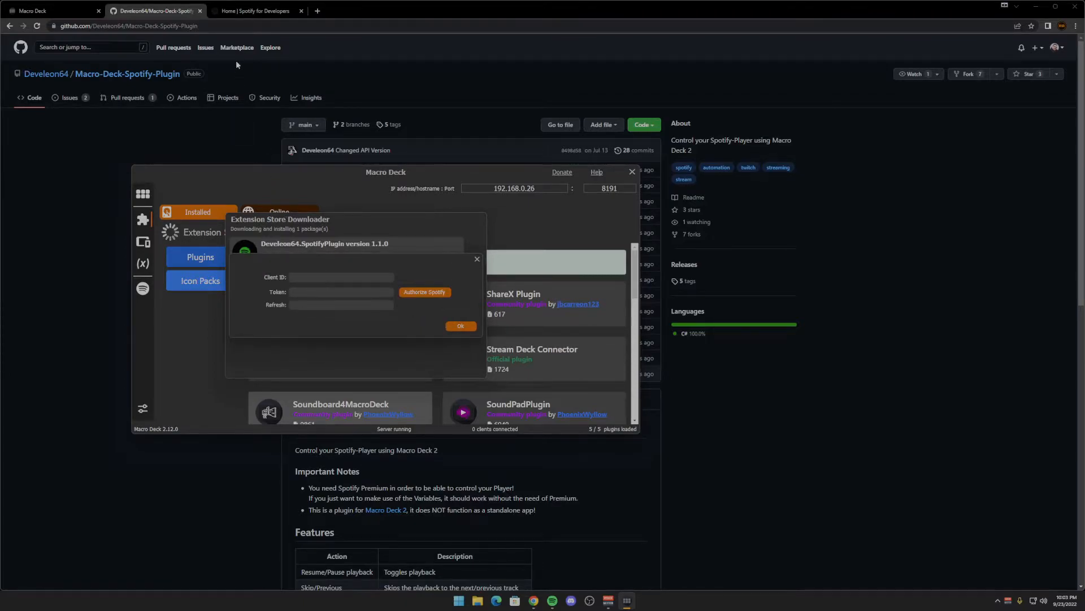
- In the Spotify for Developers dashboard in the browser, start a new app named "RecklessBoon Macro Deck Plugin"
{"action": "left_click", "coordinate": [246, 19]}
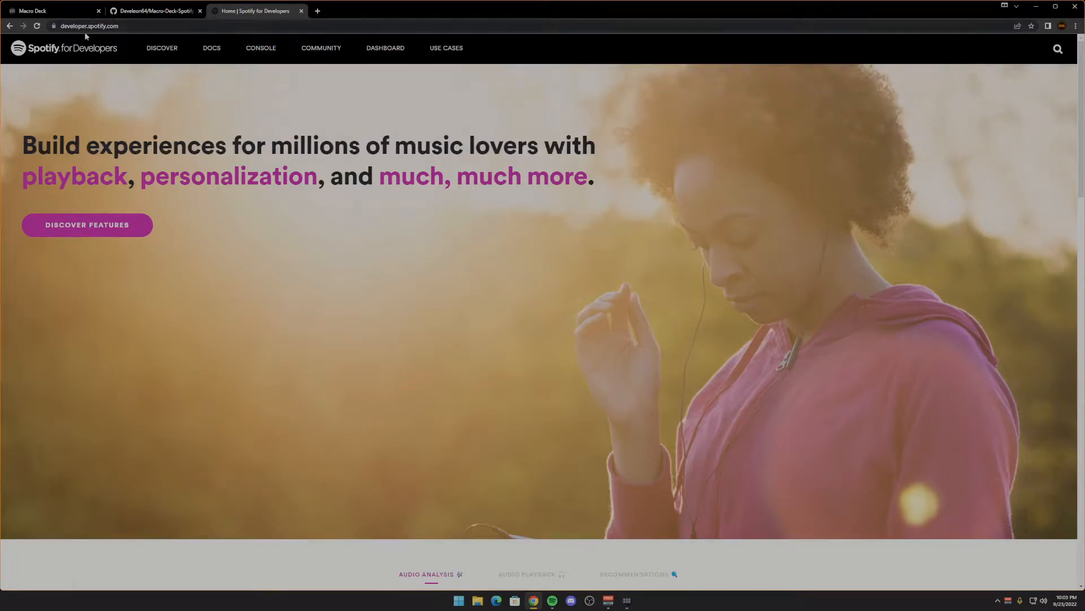
{"action": "left_click", "coordinate": [382, 50]}
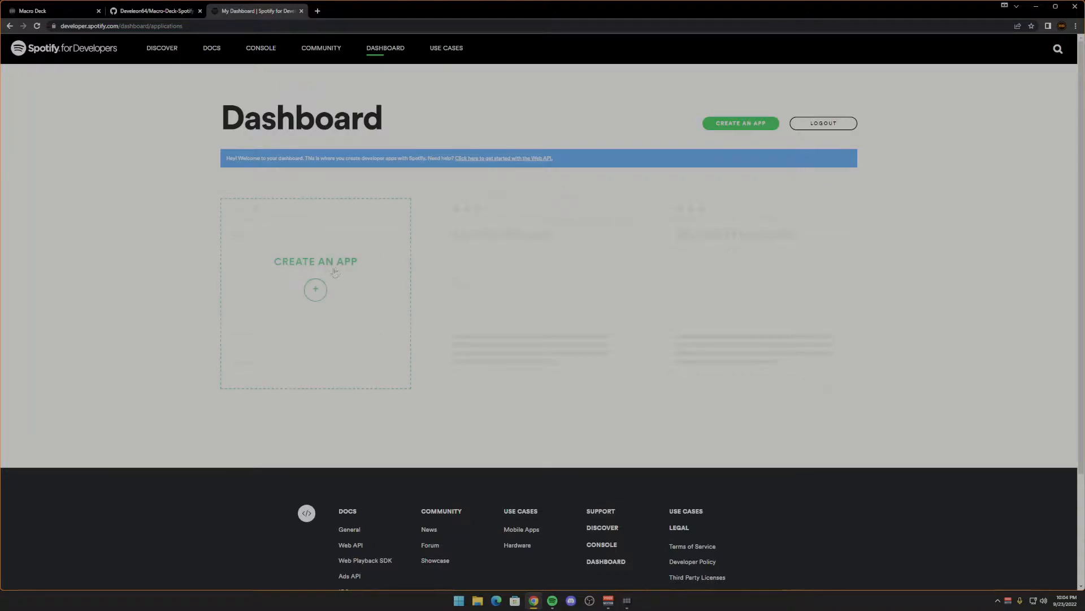
{"action": "left_click", "coordinate": [741, 122]}
{"action": "left_click", "coordinate": [499, 160]}
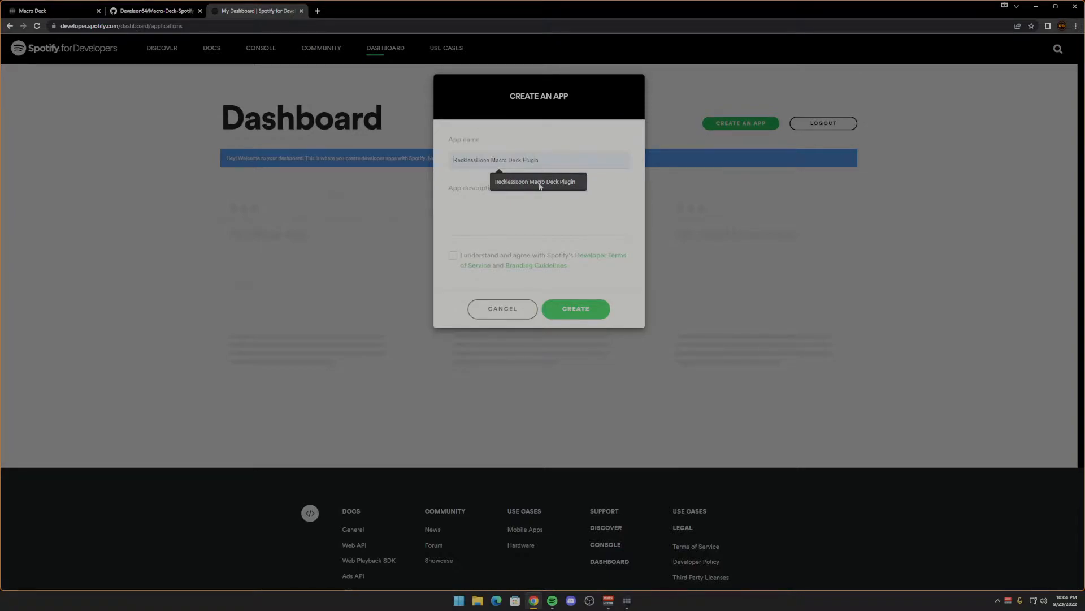
{"action": "left_click", "coordinate": [540, 182]}
- Describe the app as "RecklessBoon's Macro Deck Plugin application", agree to the developer terms and create it
{"action": "left_click", "coordinate": [480, 211]}
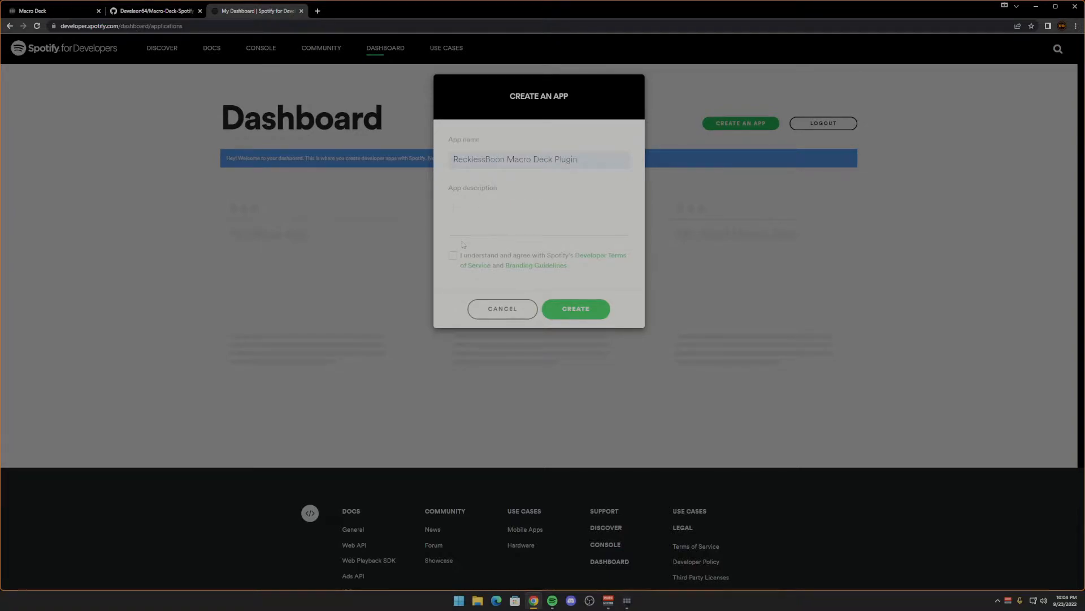
{"action": "type", "text": "RecklessBoon's Macro Deck Pl"}
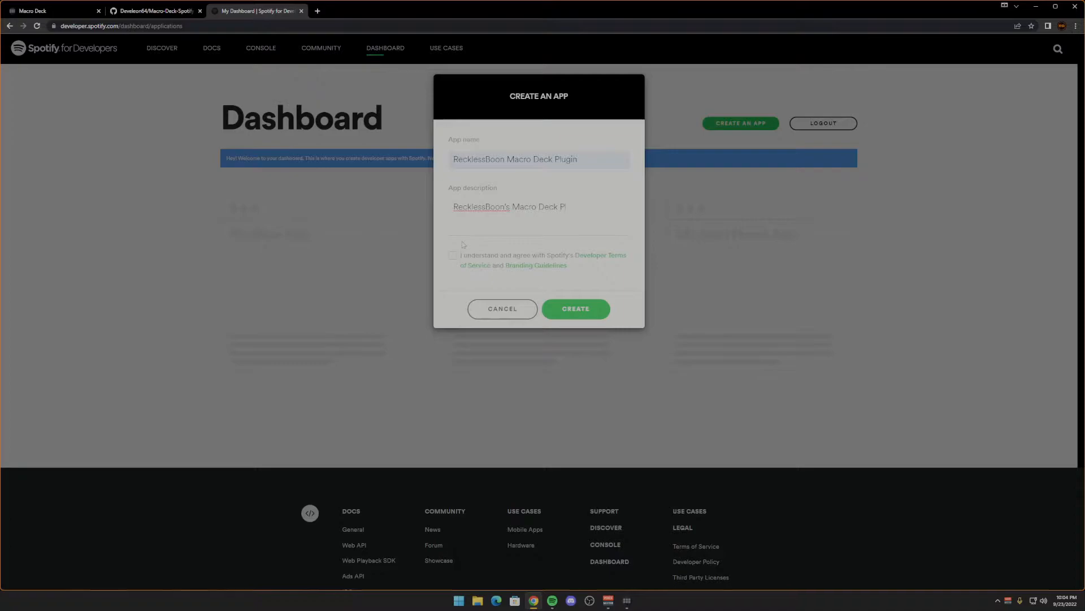
{"action": "type", "text": "ugin application"}
{"action": "left_click", "coordinate": [454, 256]}
{"action": "left_click", "coordinate": [575, 310]}
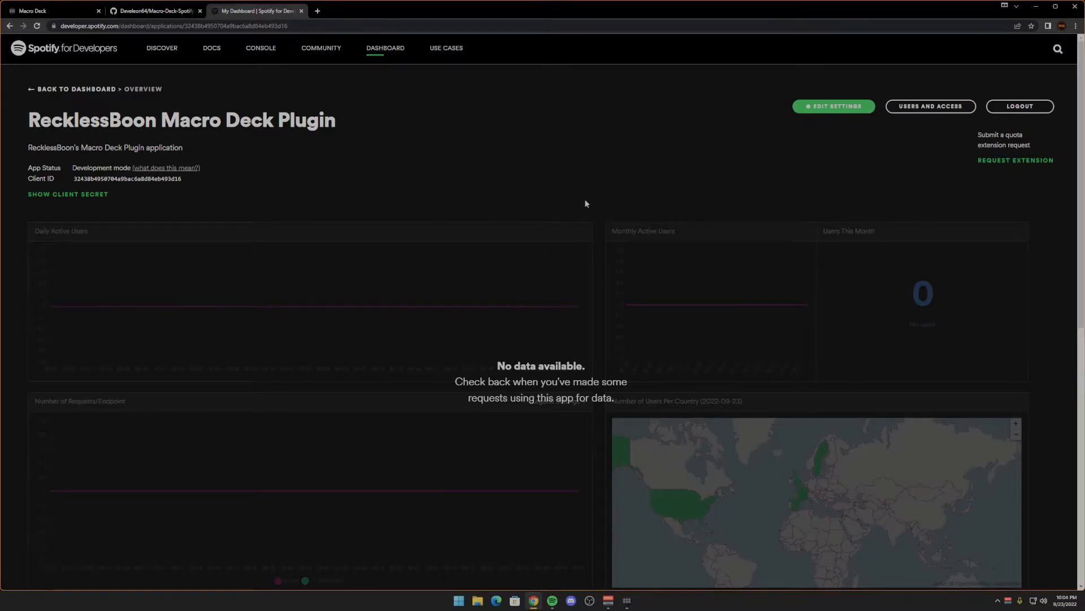
{"action": "left_click", "coordinate": [832, 106]}
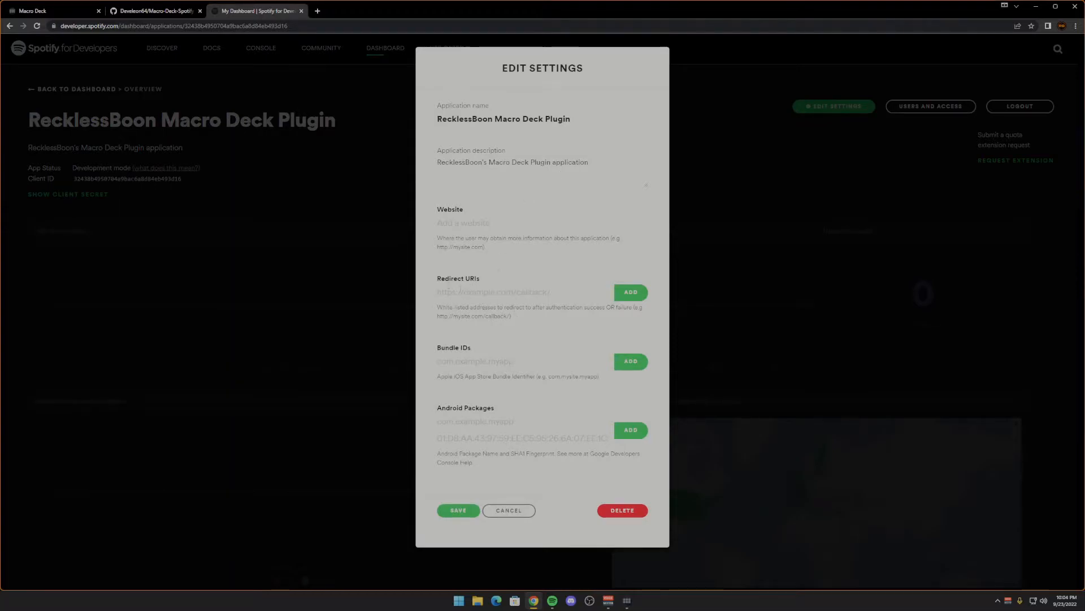
{"action": "left_click", "coordinate": [493, 295]}
{"action": "type", "text": "https"}
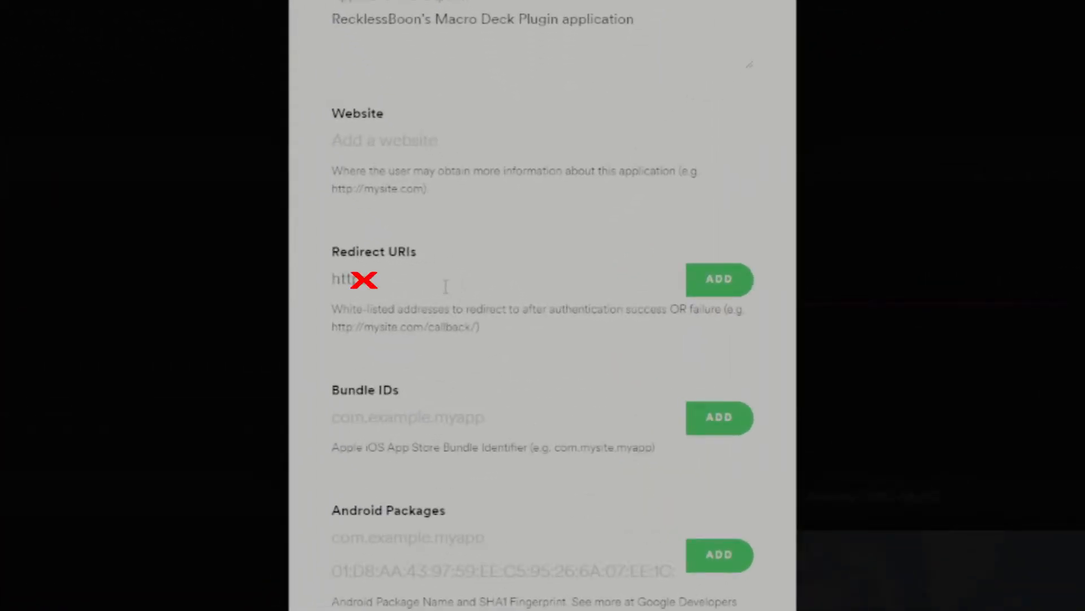
{"action": "key", "text": "BackSpace"}
{"action": "type", "text": "://localhost"}
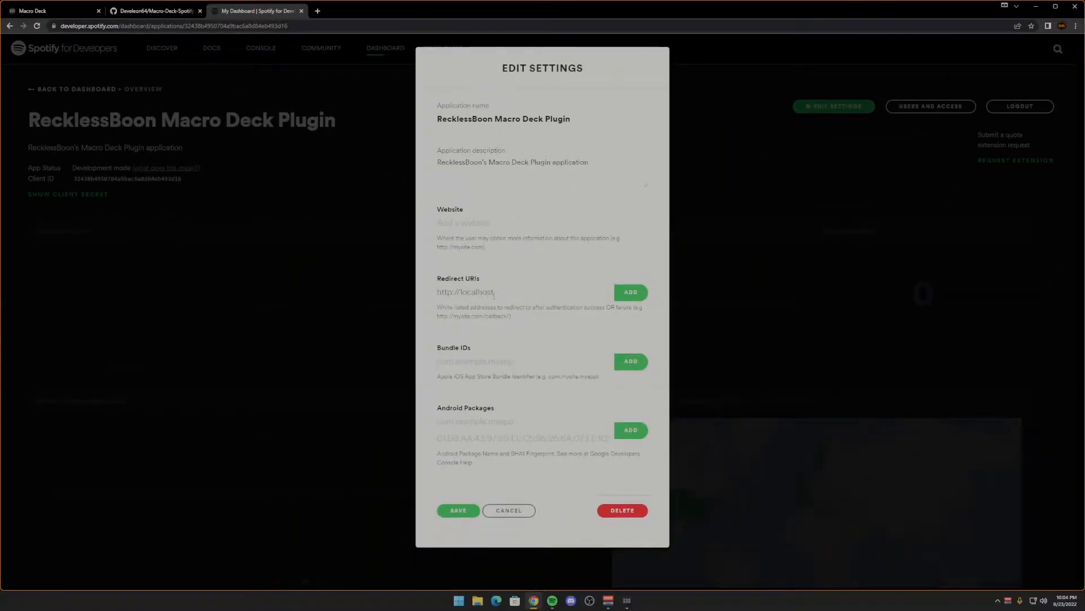
{"action": "type", "text": ":5000/callback"}
{"action": "left_click", "coordinate": [629, 295]}
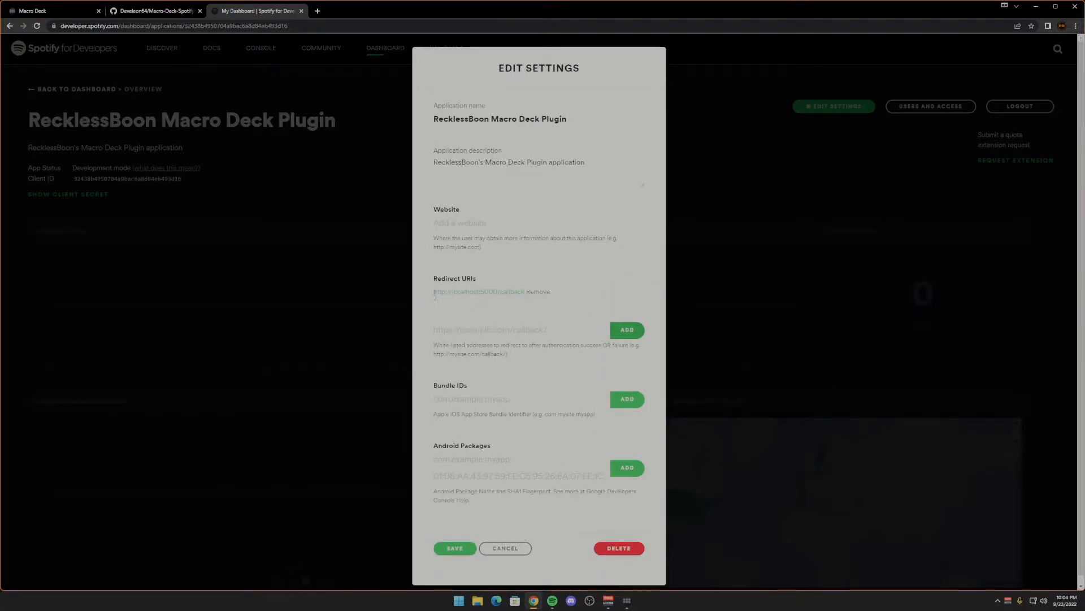
{"action": "scroll", "coordinate": [508, 339], "scroll_direction": "down", "scroll_amount": 1}
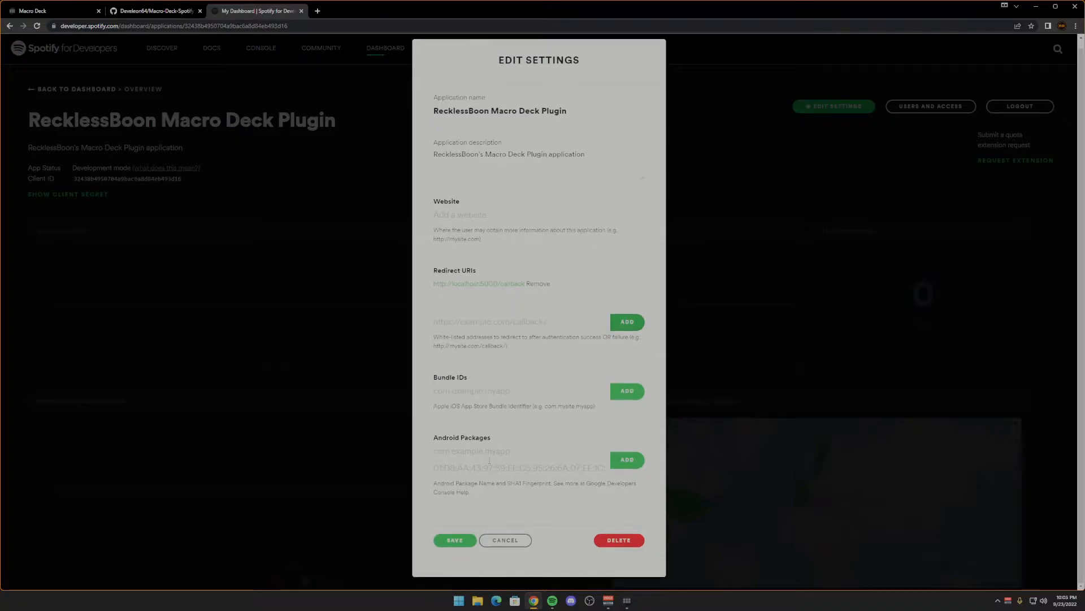
{"action": "left_click", "coordinate": [457, 541]}
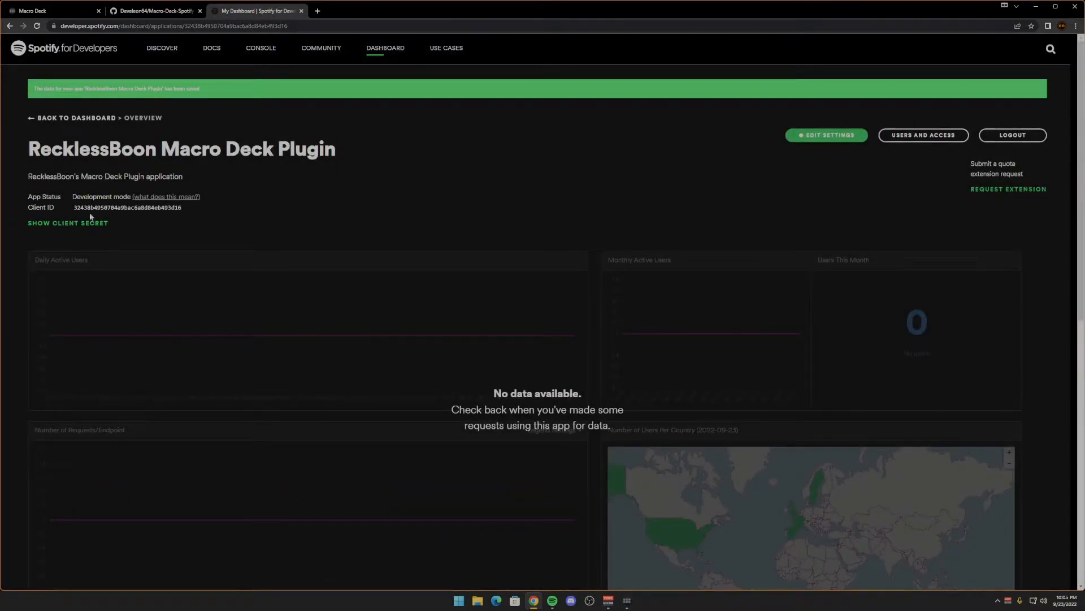
- Copy the app's client ID and paste it into the Client ID field of the Spotify plugin configuration in Macro Deck
{"action": "left_click_drag", "start_coordinate": [74, 207], "coordinate": [182, 207]}
{"action": "key", "text": "ctrl+c"}
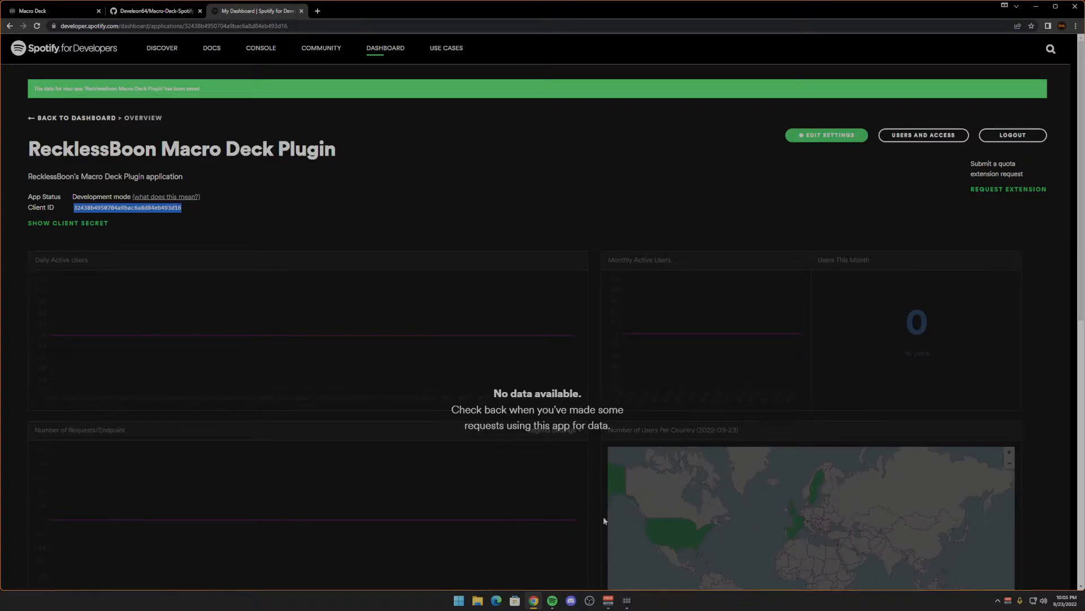
{"action": "left_click", "coordinate": [627, 600]}
{"action": "left_click", "coordinate": [290, 279]}
{"action": "key", "text": "ctrl+v"}
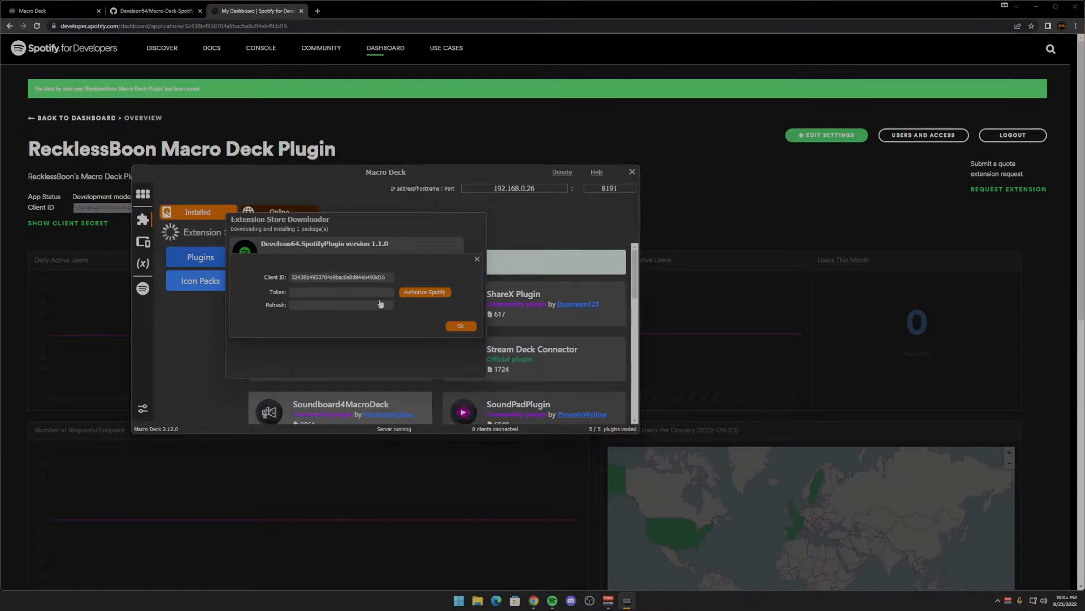
- Authorize Spotify for the plugin, agree to the requested permissions, close the authorization page and confirm the plugin configuration
{"action": "left_click", "coordinate": [422, 296]}
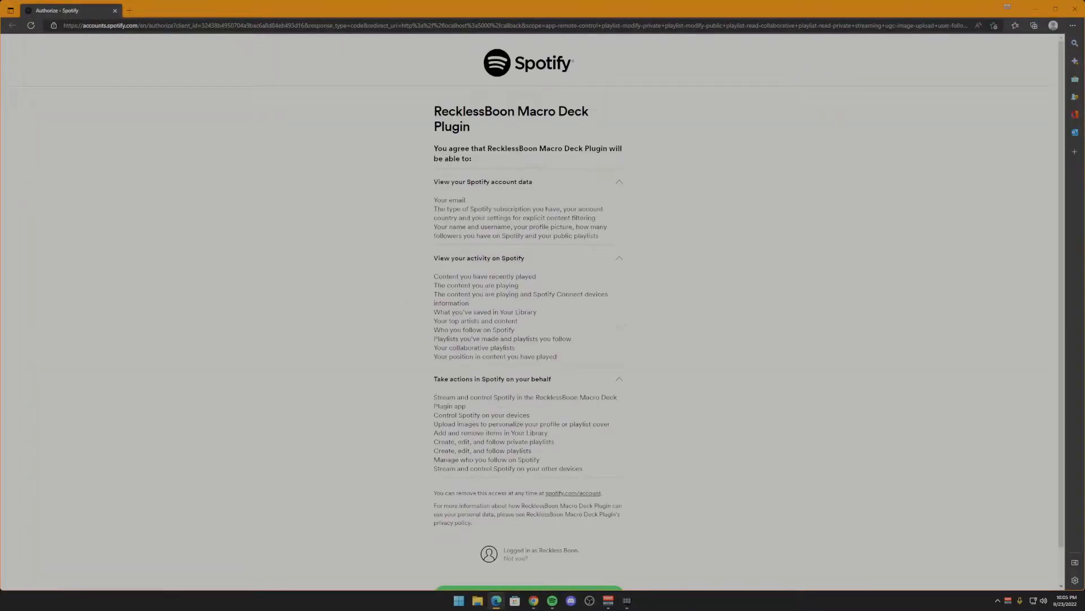
{"action": "scroll", "coordinate": [591, 314], "scroll_direction": "down", "scroll_amount": 1}
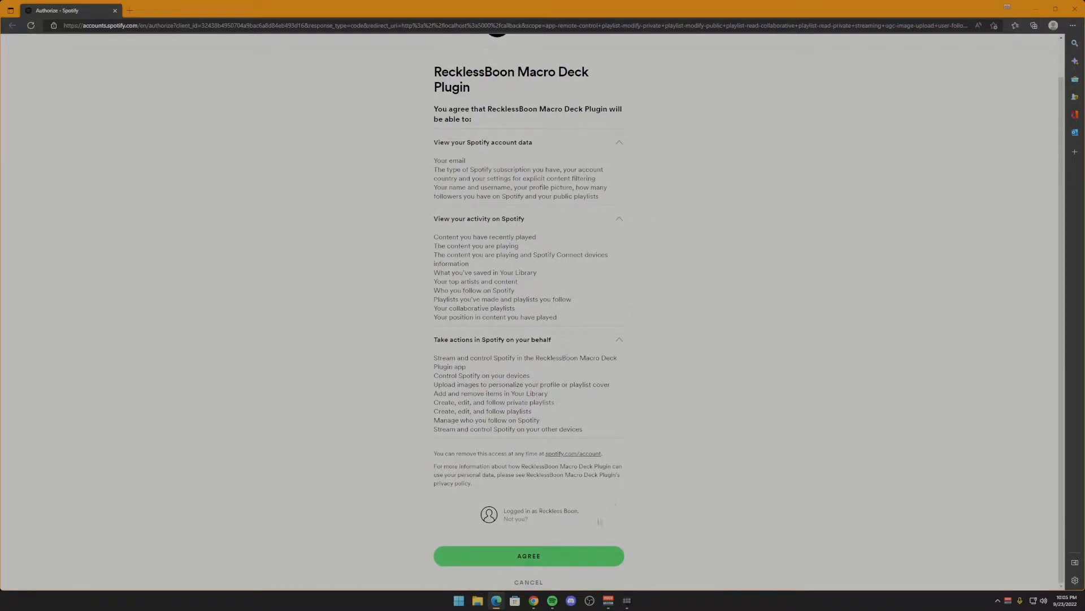
{"action": "left_click", "coordinate": [534, 561]}
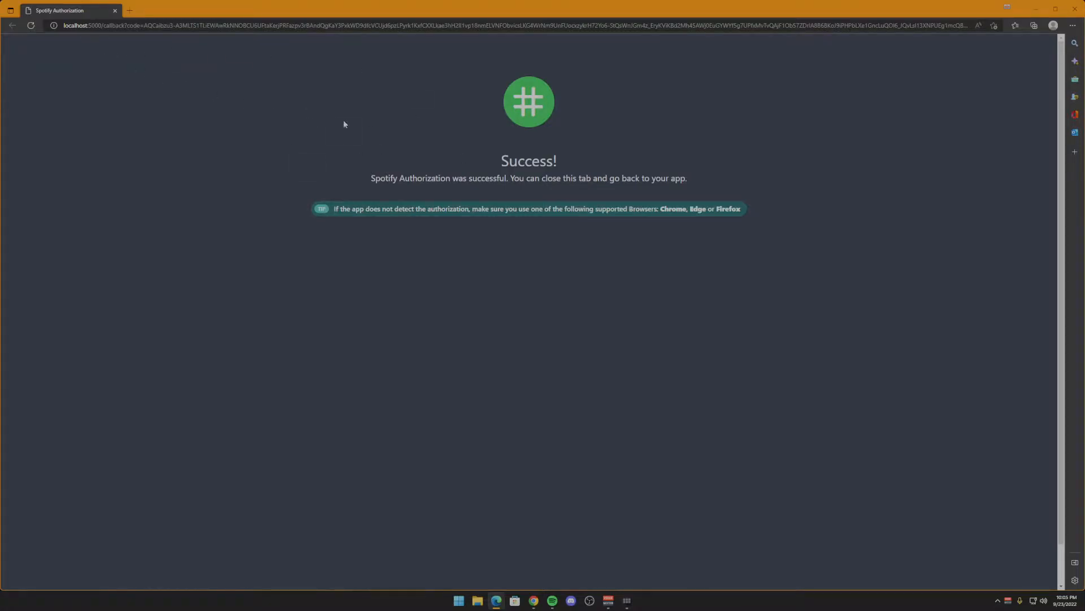
{"action": "left_click", "coordinate": [115, 11]}
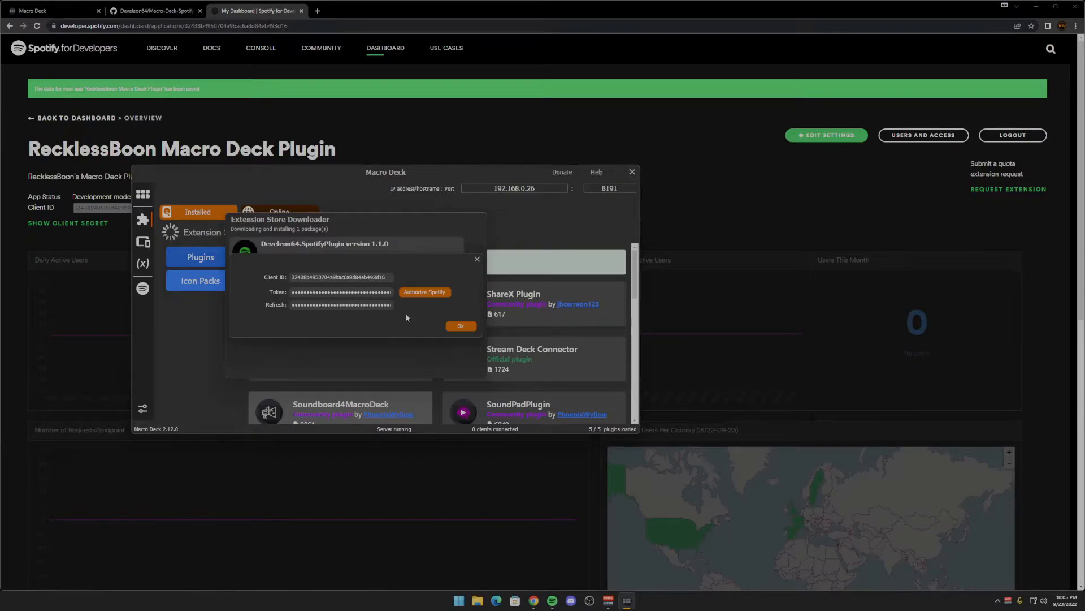
{"action": "left_click", "coordinate": [462, 327]}
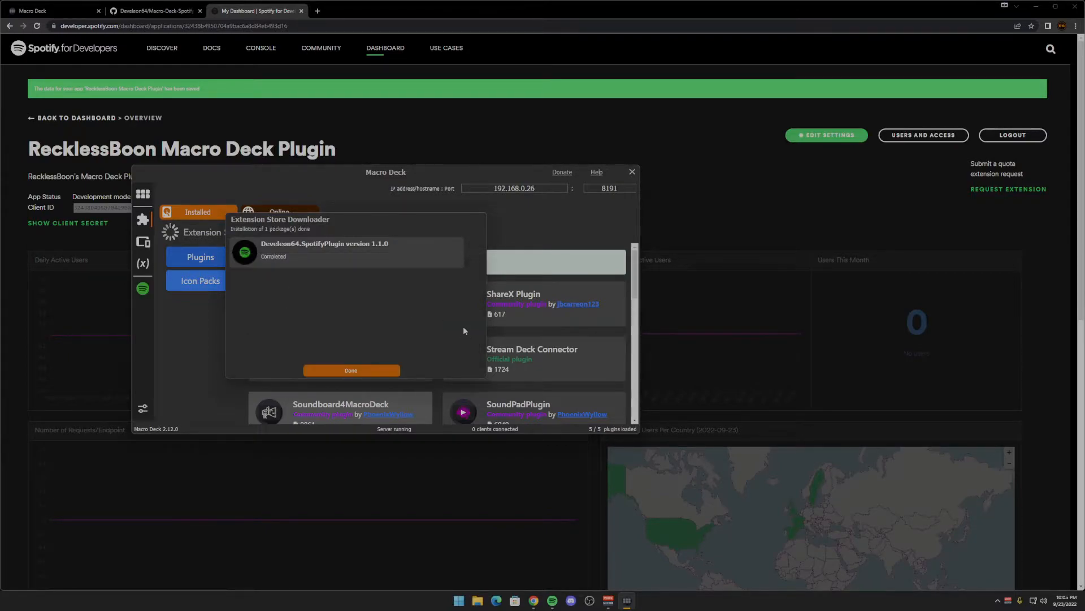
- Close the completed Spotify plugin installation
{"action": "left_click", "coordinate": [352, 371]}
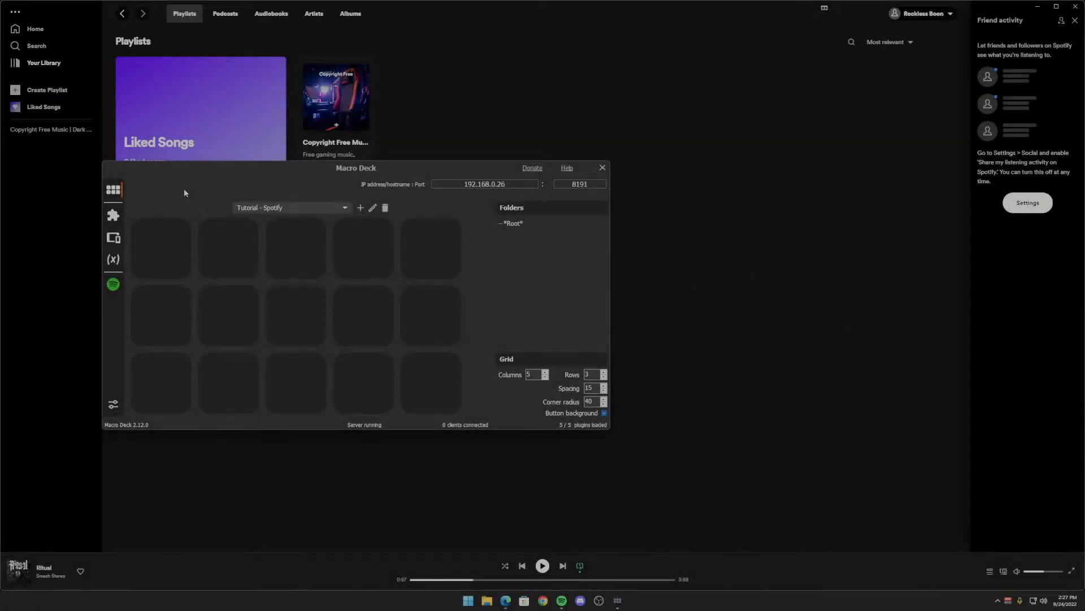
- Start an on-press action for the deck's first button and examine the Spotify plugin's playing, skip, previous, repeat and shuffle actions
{"action": "right_click", "coordinate": [171, 237]}
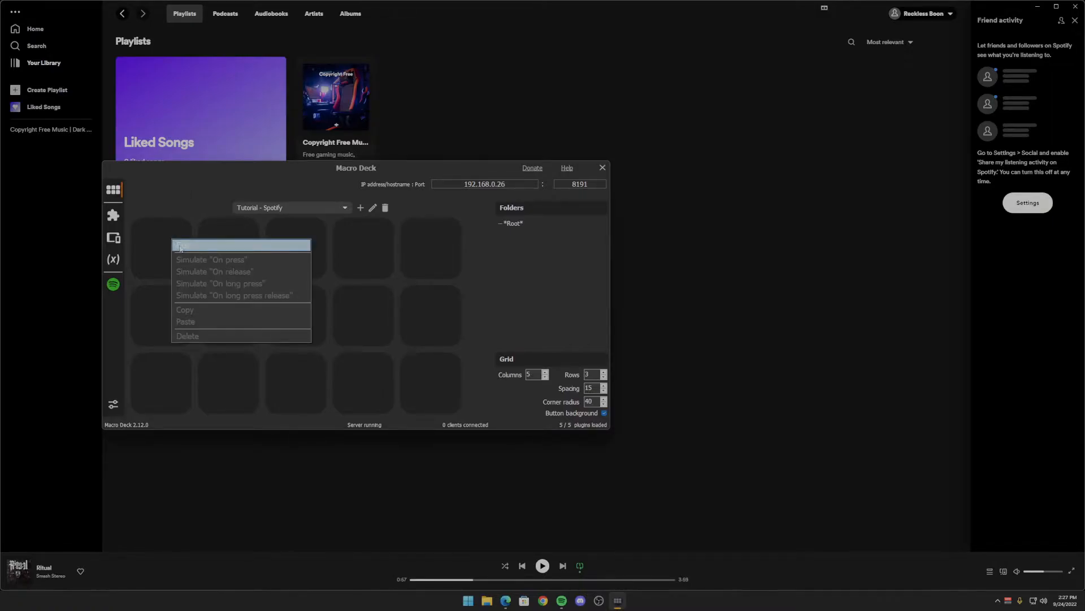
{"action": "left_click", "coordinate": [181, 245]}
{"action": "left_click", "coordinate": [272, 206]}
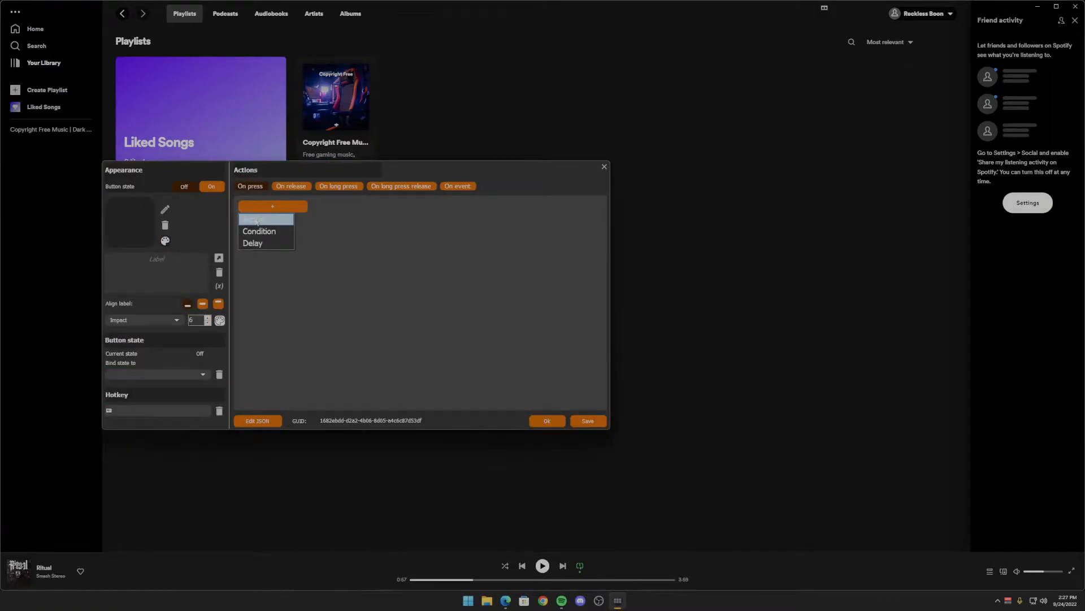
{"action": "left_click", "coordinate": [257, 220]}
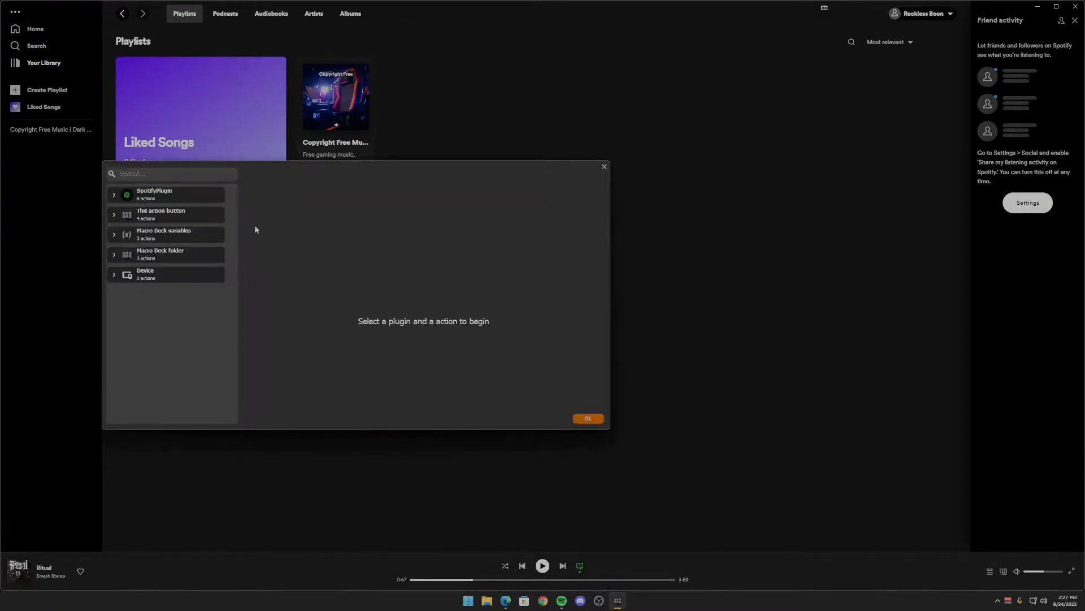
{"action": "left_click", "coordinate": [158, 199]}
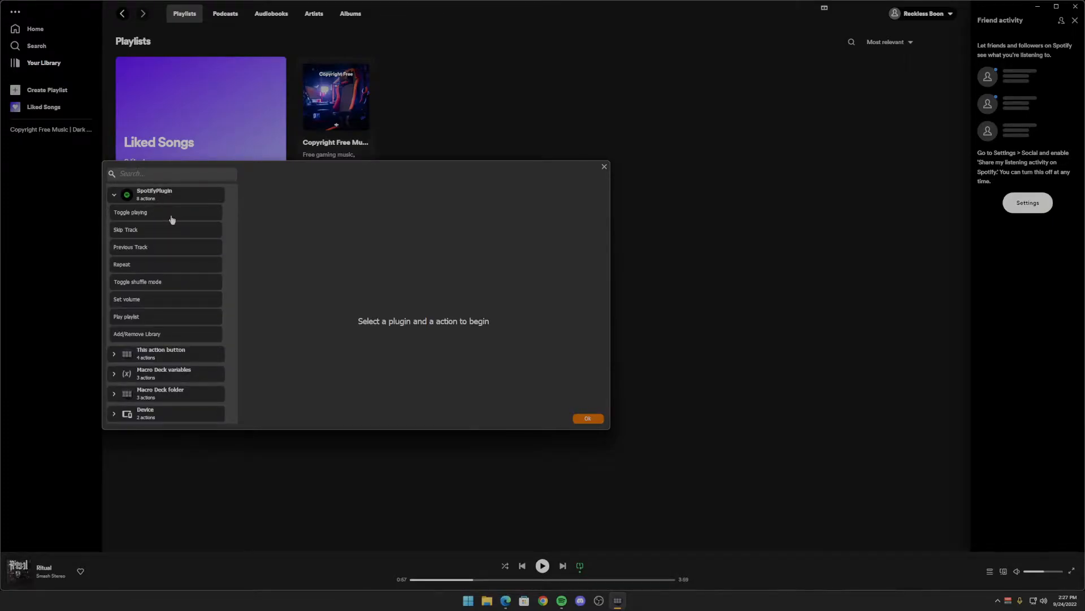
{"action": "left_click", "coordinate": [149, 214]}
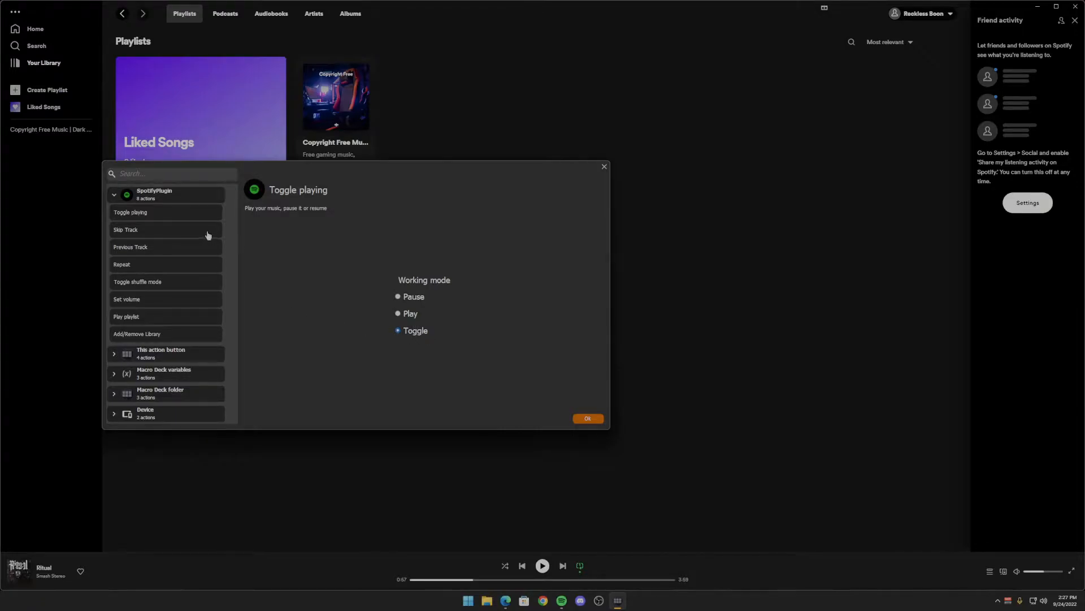
{"action": "left_click", "coordinate": [167, 232]}
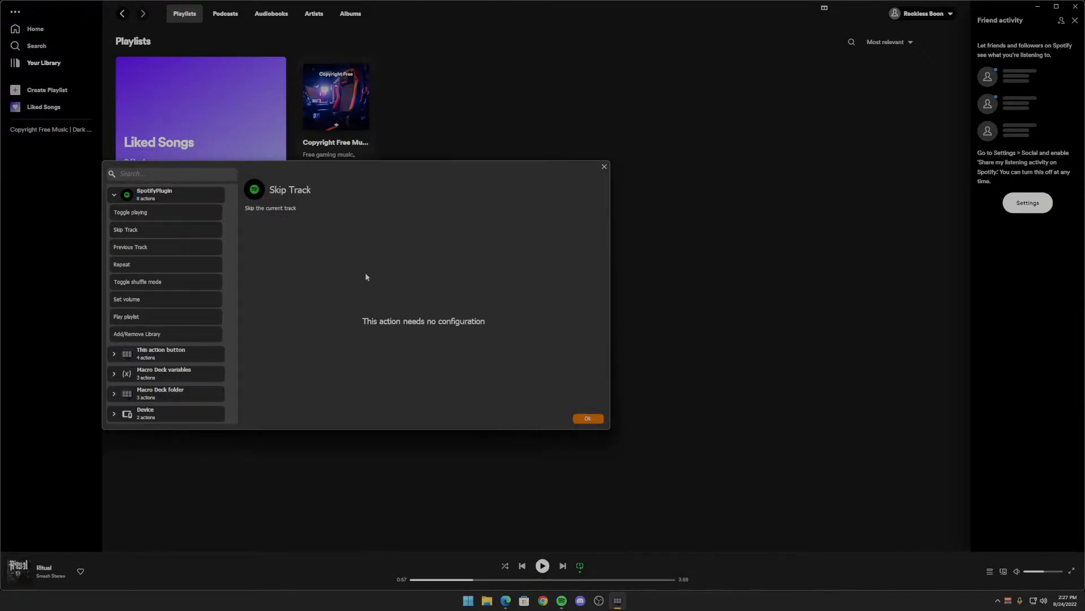
{"action": "left_click", "coordinate": [157, 248]}
{"action": "left_click", "coordinate": [160, 266]}
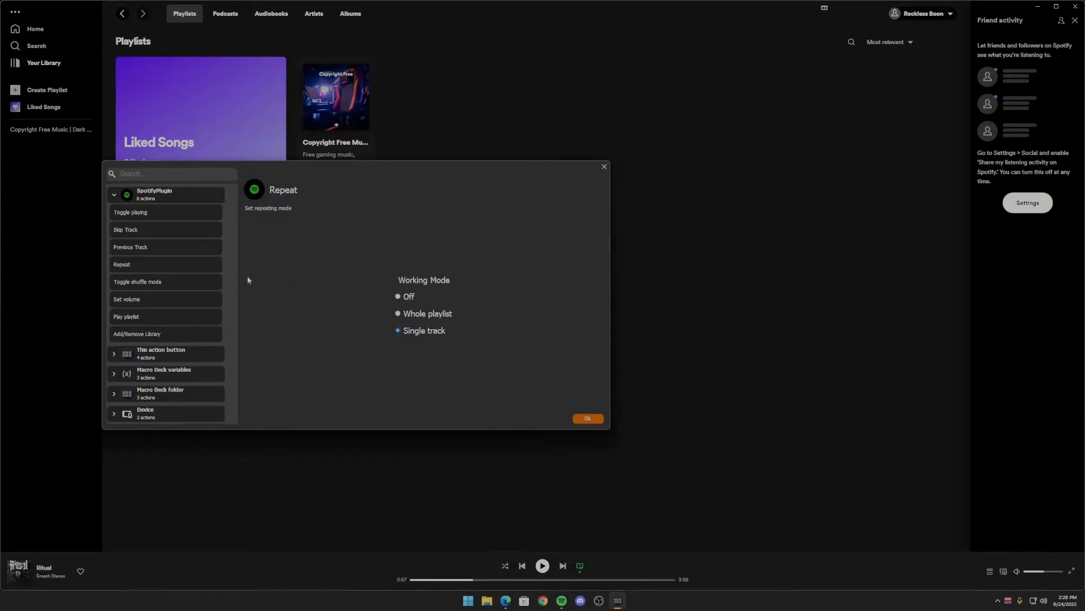
{"action": "left_click", "coordinate": [165, 285]}
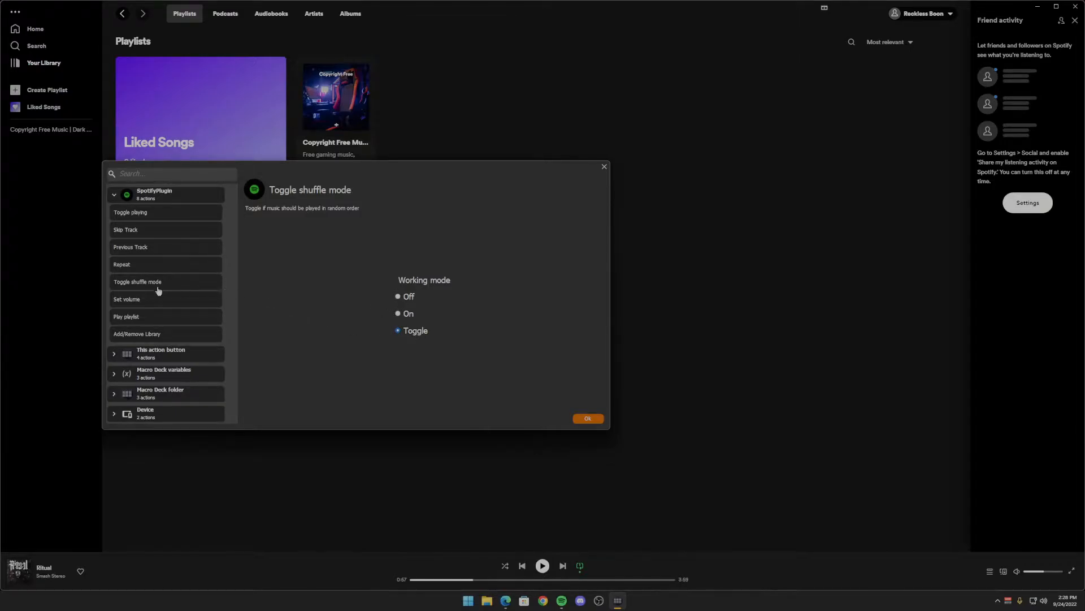
- Examine the Set volume action's Set to, Increase by and Reduce by working modes
{"action": "left_click", "coordinate": [150, 304]}
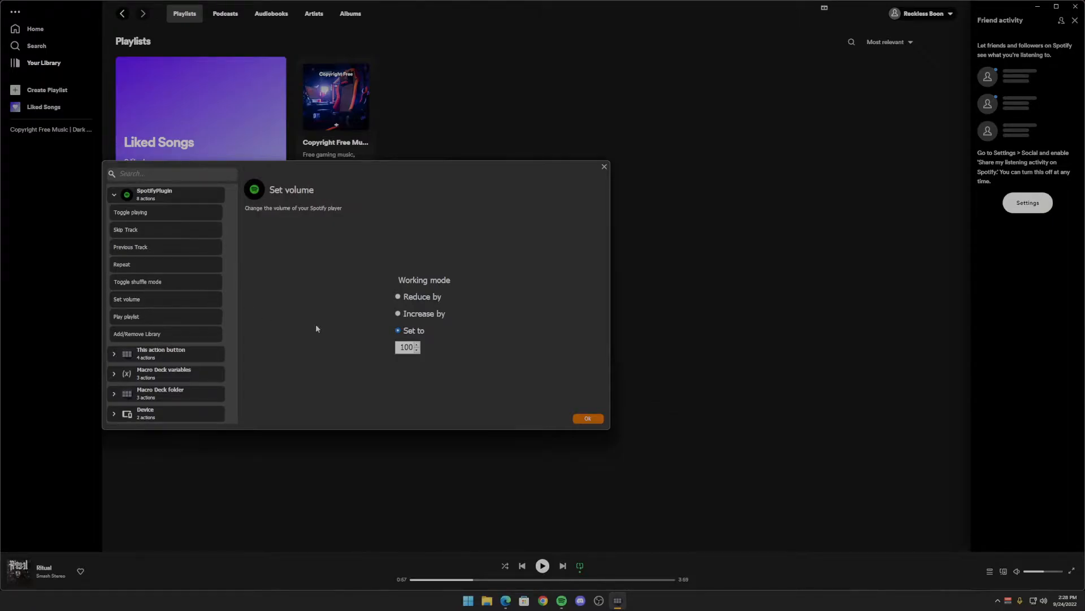
{"action": "double_click", "coordinate": [399, 346]}
{"action": "left_click", "coordinate": [399, 316]}
{"action": "left_click", "coordinate": [397, 297]}
- Examine the Play playlist action with the Copyright Free Music playlist selected, and view the Add/Remove Library action
{"action": "left_click", "coordinate": [142, 316]}
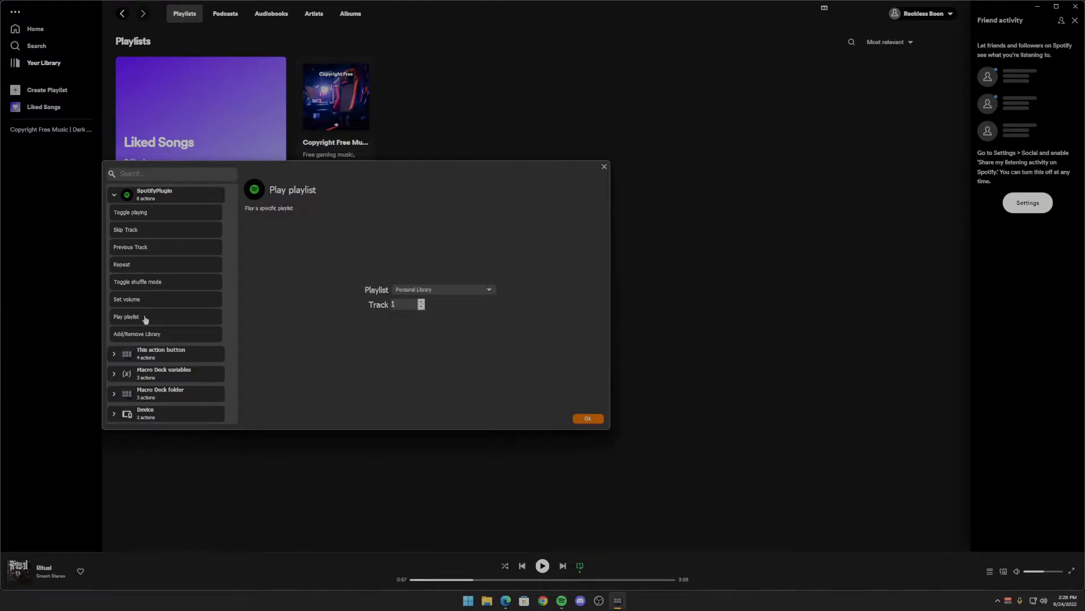
{"action": "left_click", "coordinate": [472, 294]}
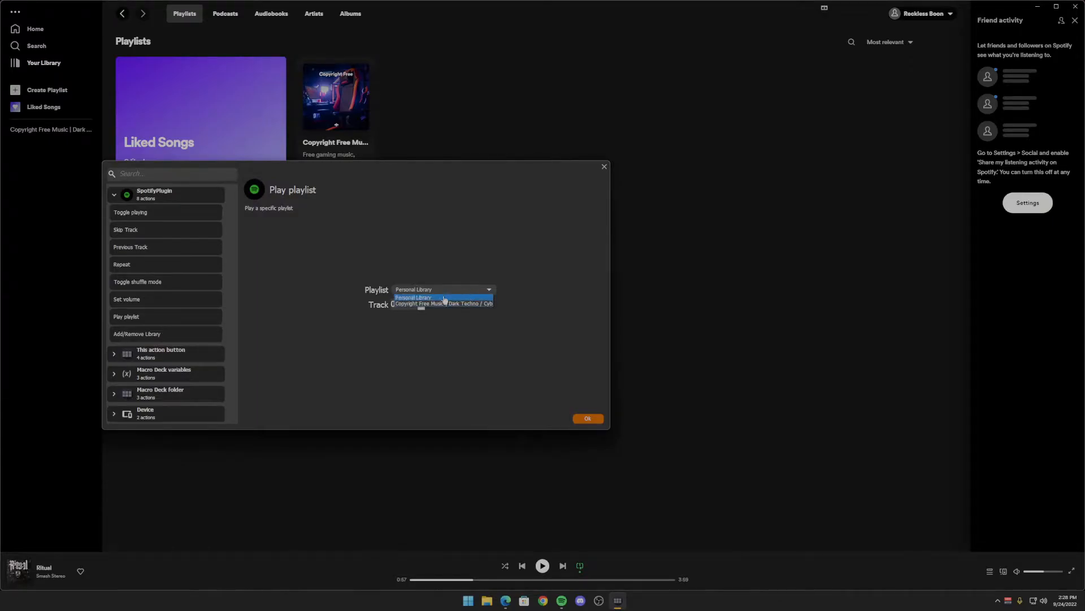
{"action": "left_click", "coordinate": [439, 308]}
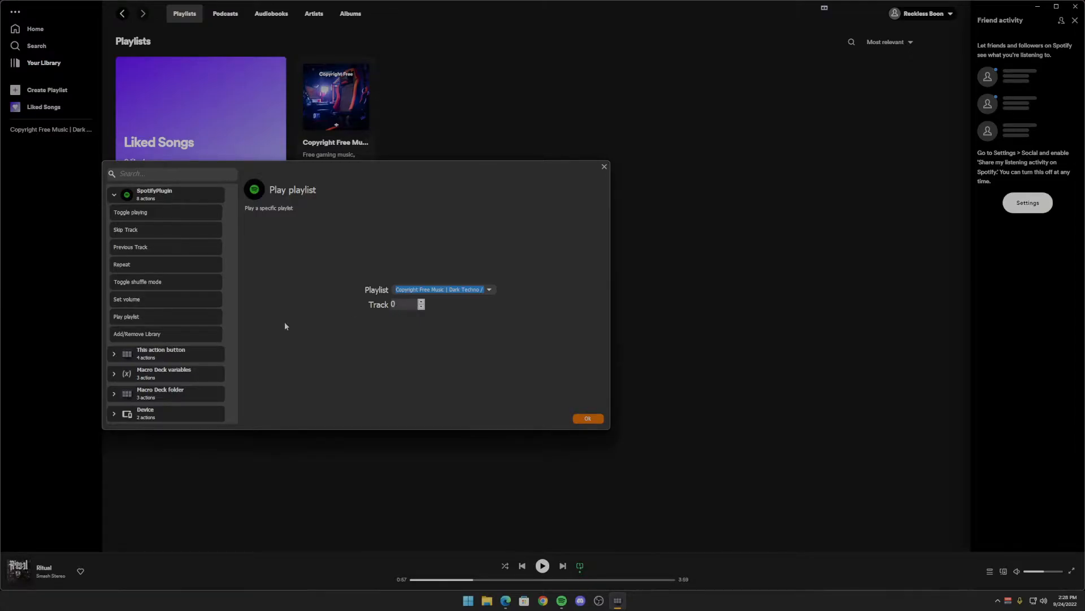
{"action": "left_click", "coordinate": [171, 336]}
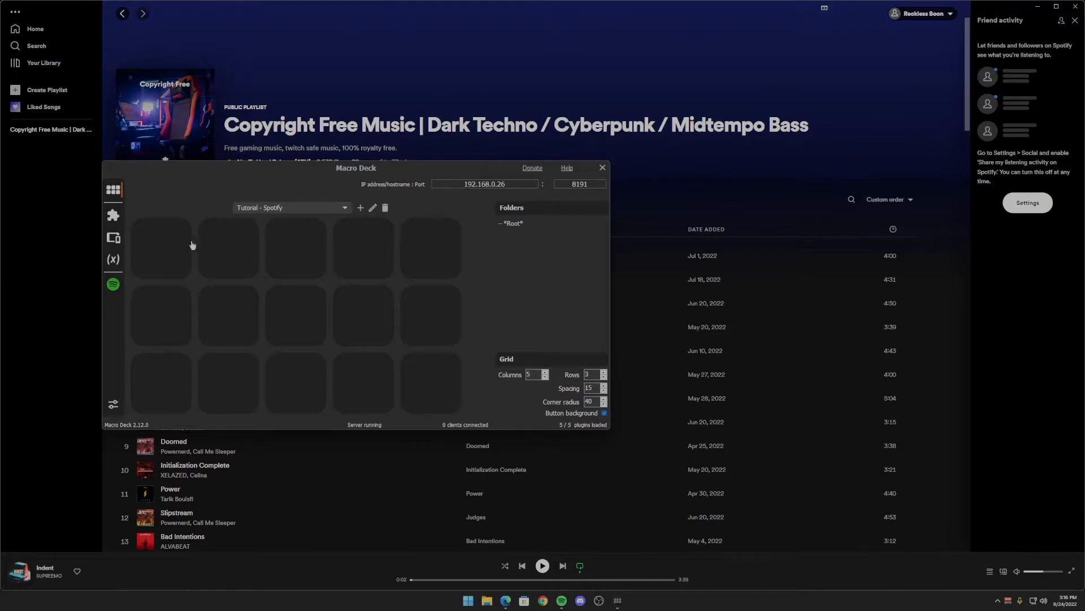
- Label the first button of the second row with the spotify_playing_title variable, centre the label vertically and set its font size to 8
{"action": "right_click", "coordinate": [161, 321]}
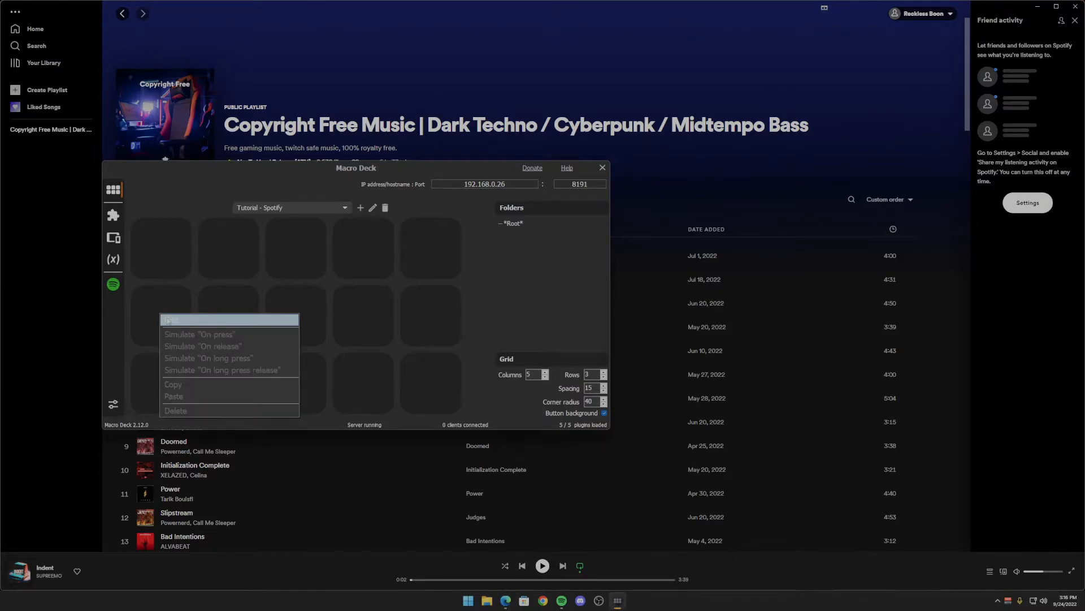
{"action": "left_click", "coordinate": [170, 317]}
{"action": "left_click", "coordinate": [219, 257]}
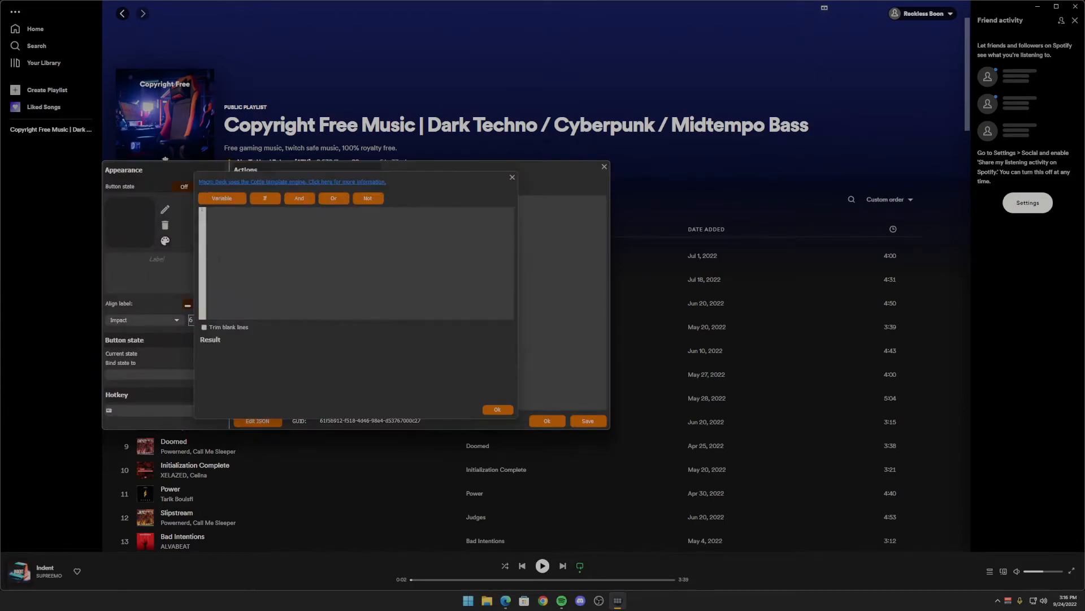
{"action": "left_click", "coordinate": [232, 200]}
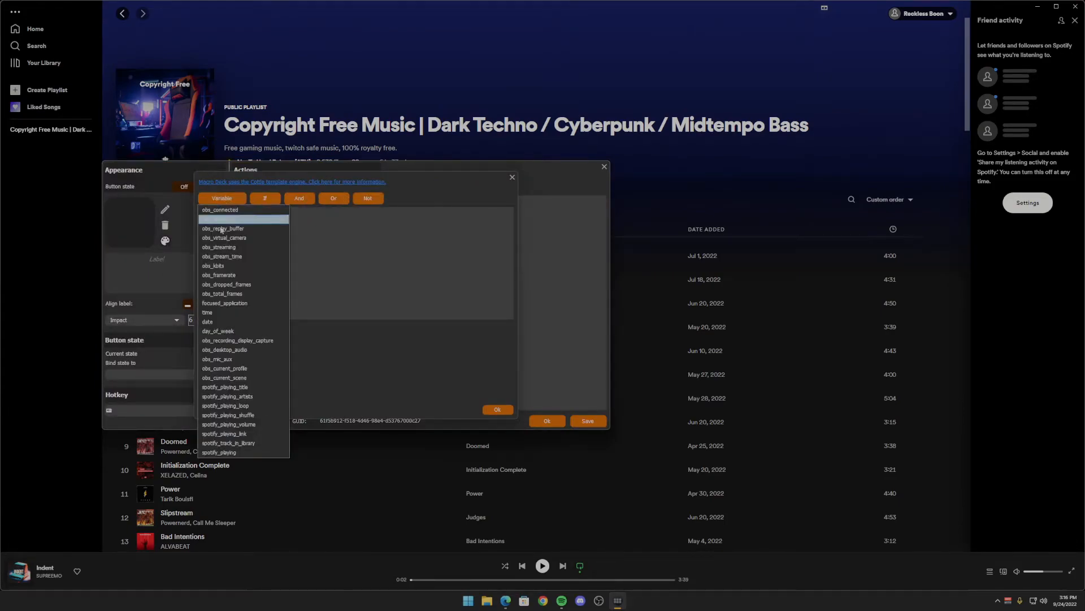
{"action": "left_click", "coordinate": [239, 388]}
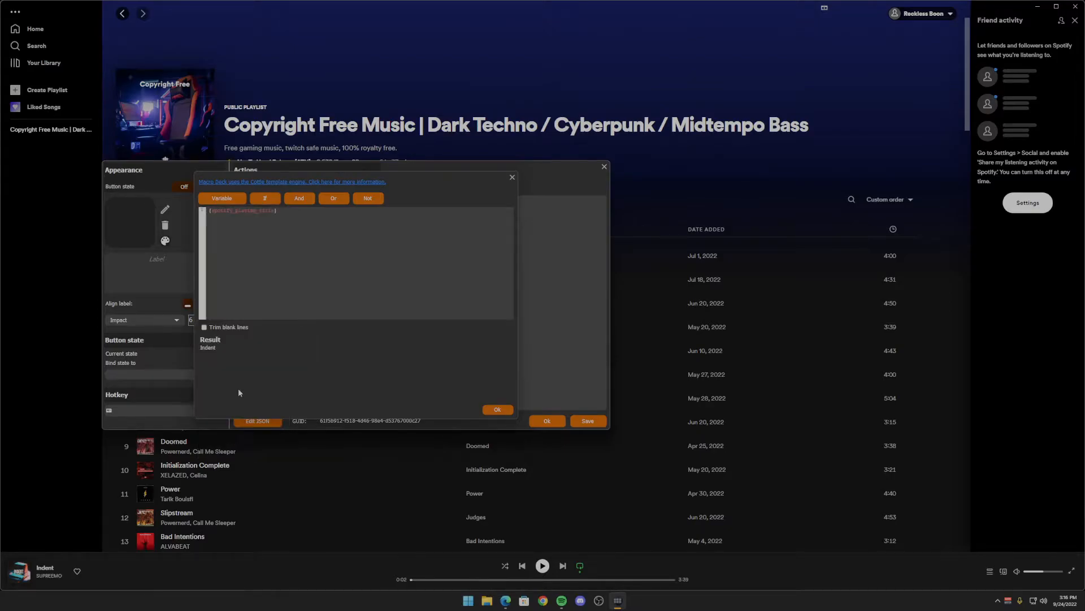
{"action": "left_click", "coordinate": [499, 410]}
{"action": "left_click", "coordinate": [202, 304]}
{"action": "scroll", "coordinate": [207, 319], "scroll_direction": "up", "scroll_amount": 2}
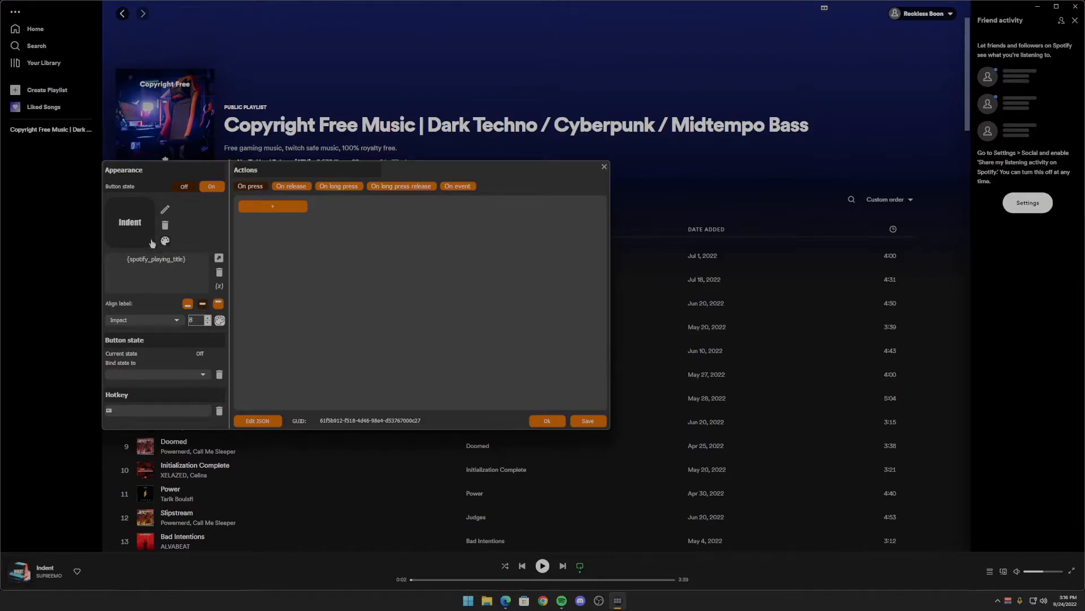
- Set the title button's background colour to red 45, green 45 and blue 45, and confirm the button
{"action": "left_click", "coordinate": [165, 241]}
{"action": "double_click", "coordinate": [435, 252]}
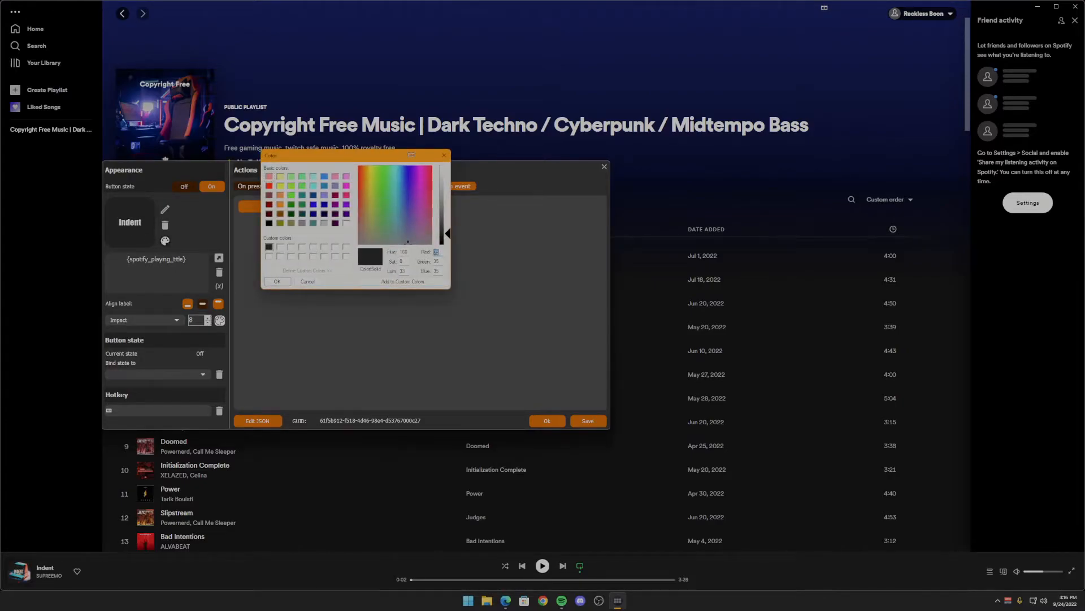
{"action": "type", "text": "45"}
{"action": "key", "text": "Tab"}
{"action": "type", "text": "45"}
{"action": "key", "text": "Tab"}
{"action": "type", "text": "45"}
{"action": "left_click", "coordinate": [277, 282]}
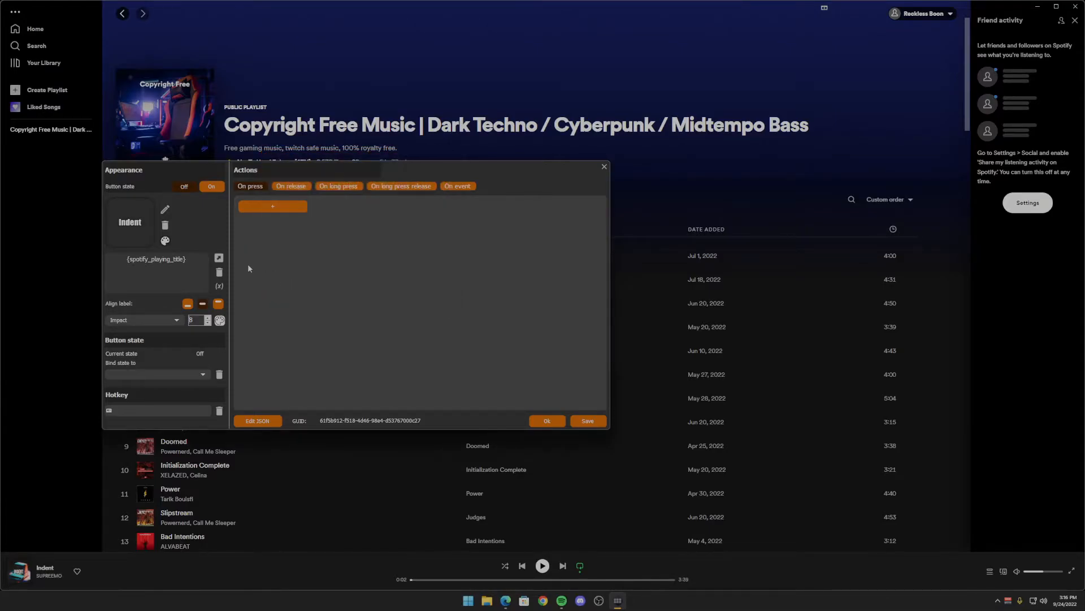
{"action": "left_click", "coordinate": [561, 424]}
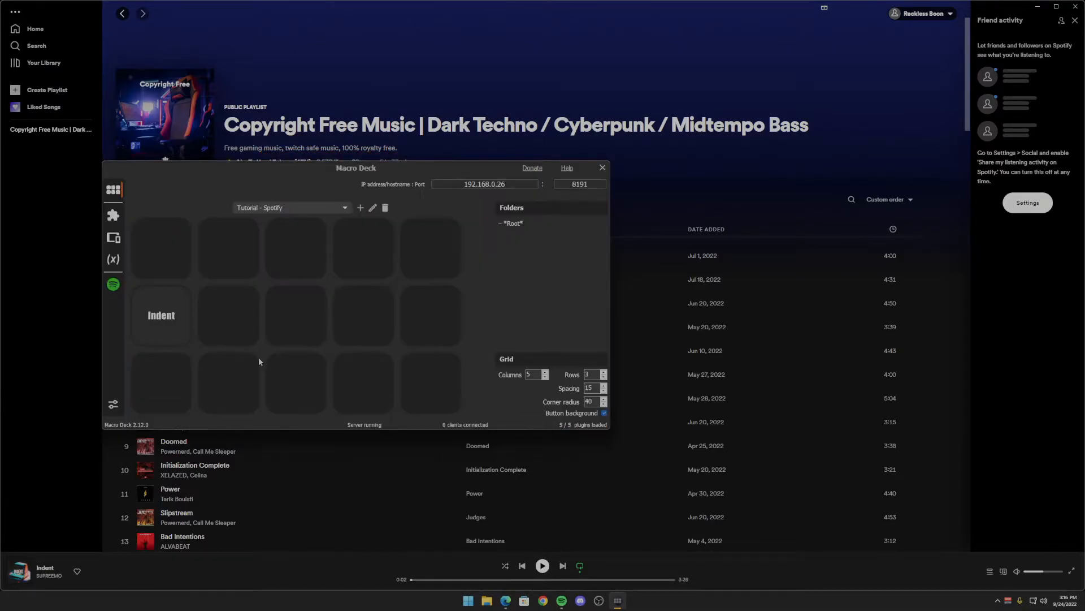
- Copy the song title button and paste it into the slot directly below it
{"action": "right_click", "coordinate": [159, 317]}
{"action": "left_click", "coordinate": [173, 388]}
{"action": "right_click", "coordinate": [164, 382]}
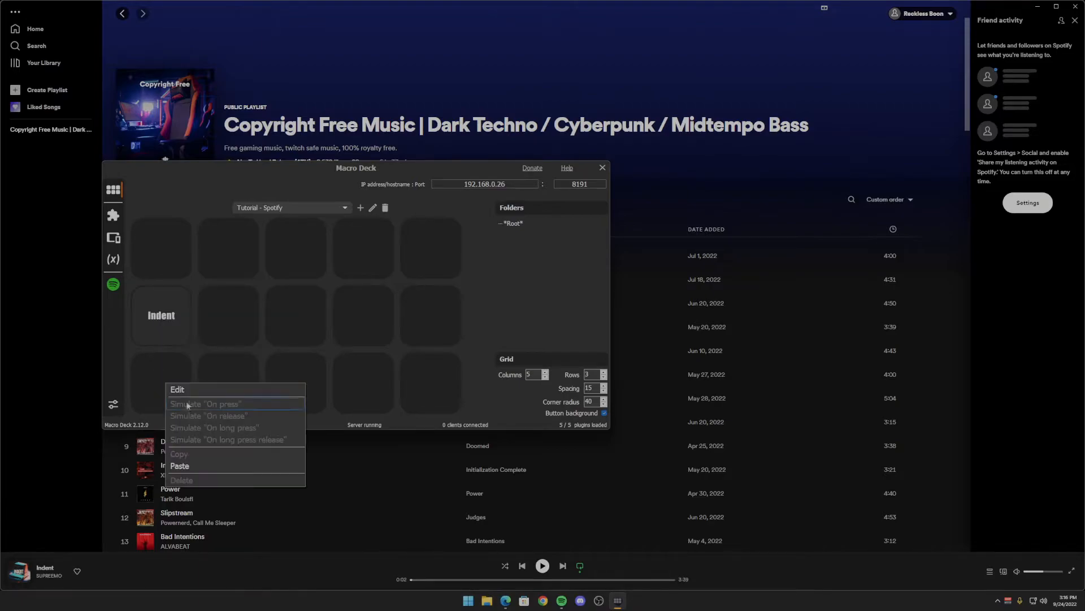
{"action": "left_click", "coordinate": [175, 463]}
- Replace the pasted button's label with the spotify_playing_artists variable and confirm the button
{"action": "double_click", "coordinate": [179, 410]}
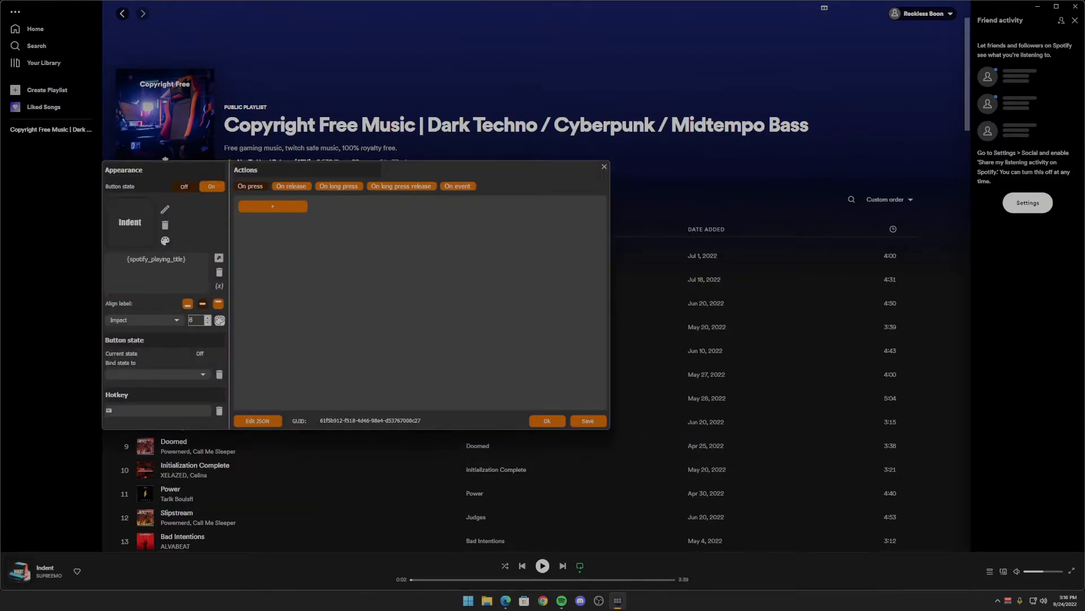
{"action": "left_click", "coordinate": [221, 260]}
{"action": "left_click_drag", "start_coordinate": [287, 215], "coordinate": [173, 223]}
{"action": "key", "text": "BackSpace"}
{"action": "left_click", "coordinate": [222, 197]}
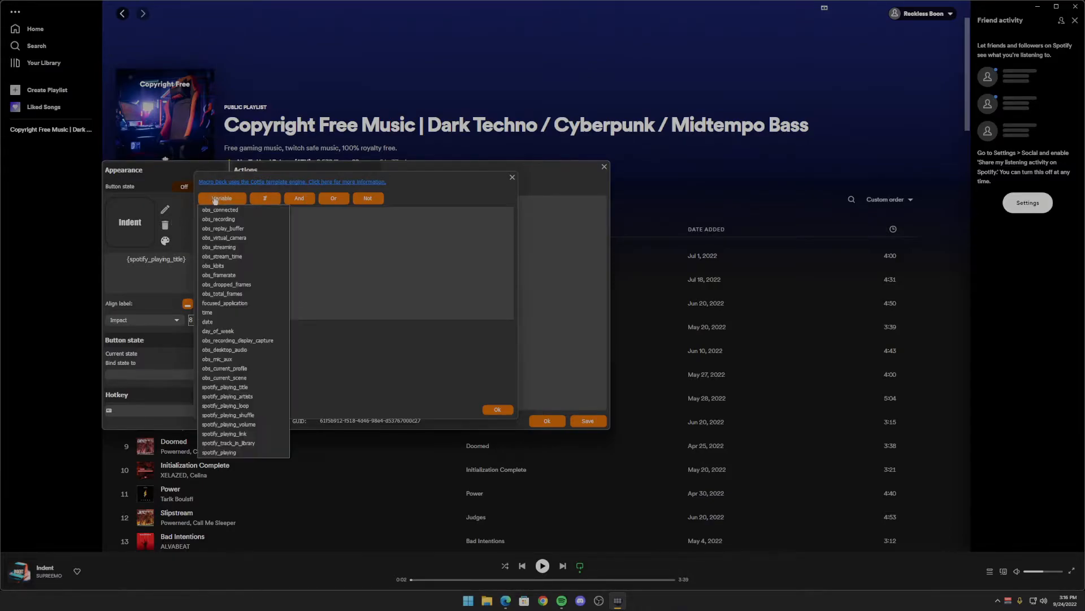
{"action": "left_click", "coordinate": [266, 396]}
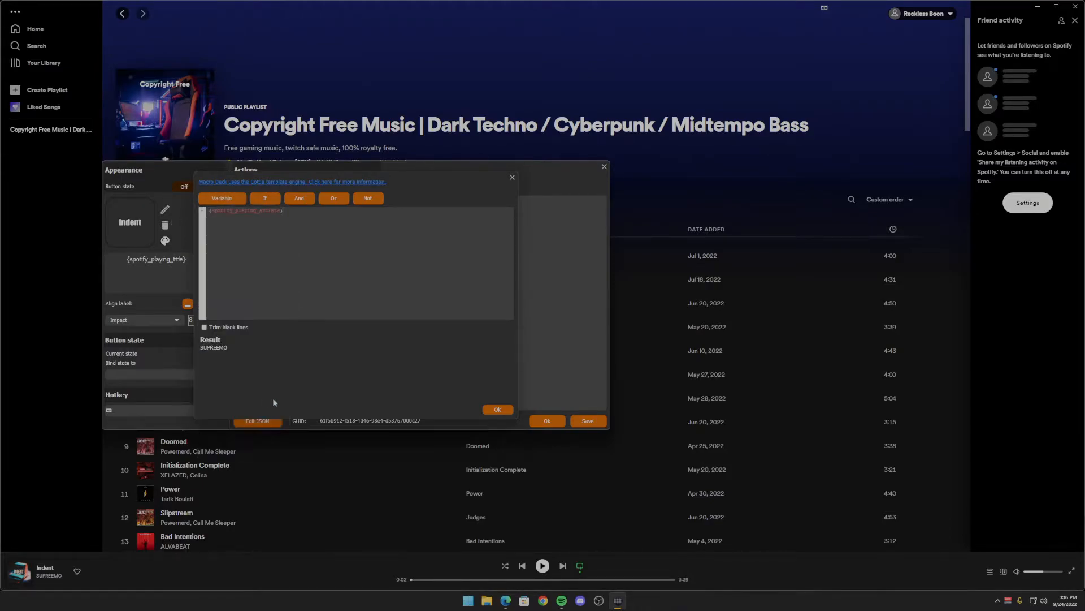
{"action": "left_click", "coordinate": [495, 409]}
{"action": "left_click", "coordinate": [547, 420]}
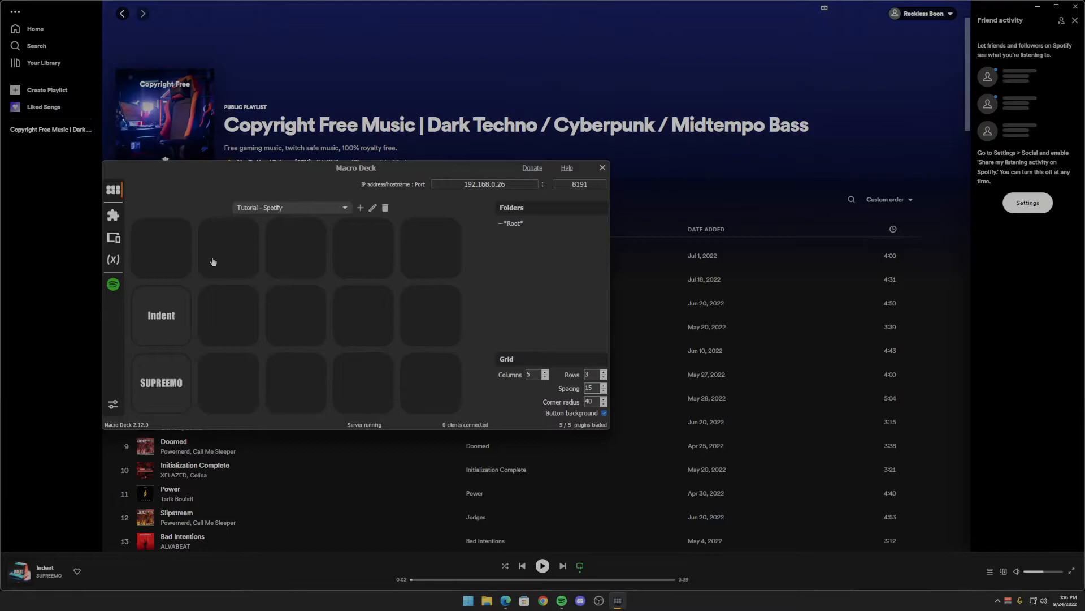
- Start playback in Spotify, skip to the next track and switch back to Macro Deck to check the title and artist buttons
{"action": "left_click", "coordinate": [541, 565]}
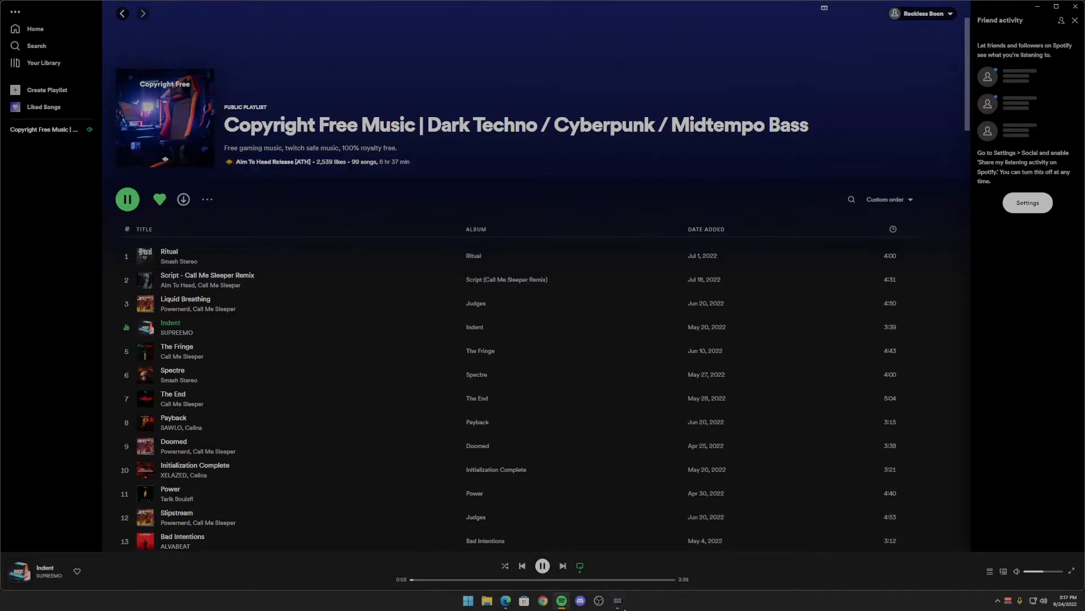
{"action": "left_click", "coordinate": [618, 600]}
{"action": "left_click", "coordinate": [564, 568]}
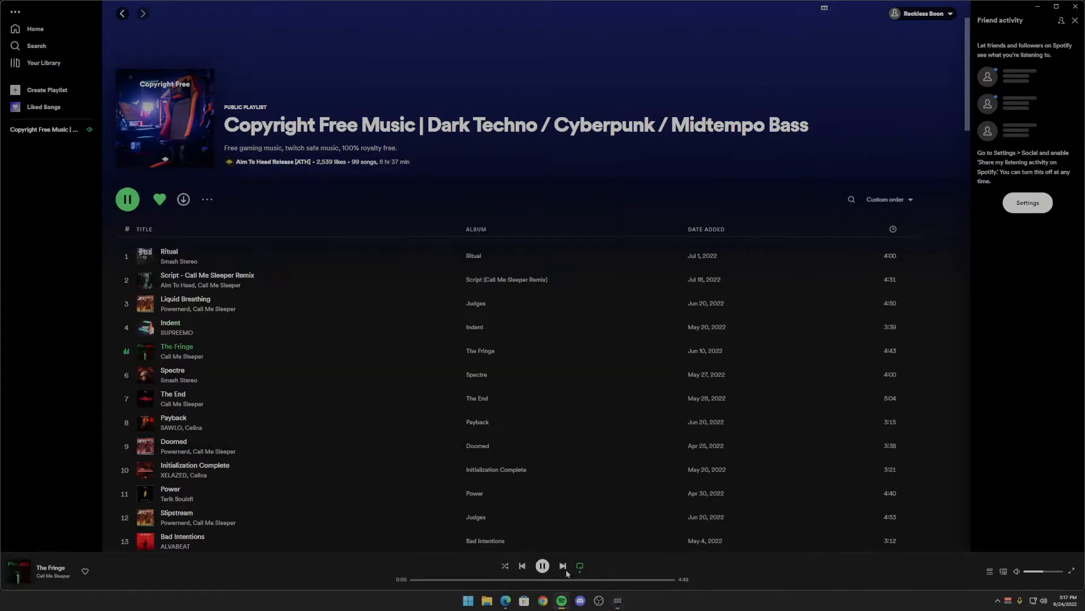
{"action": "left_click", "coordinate": [618, 600]}
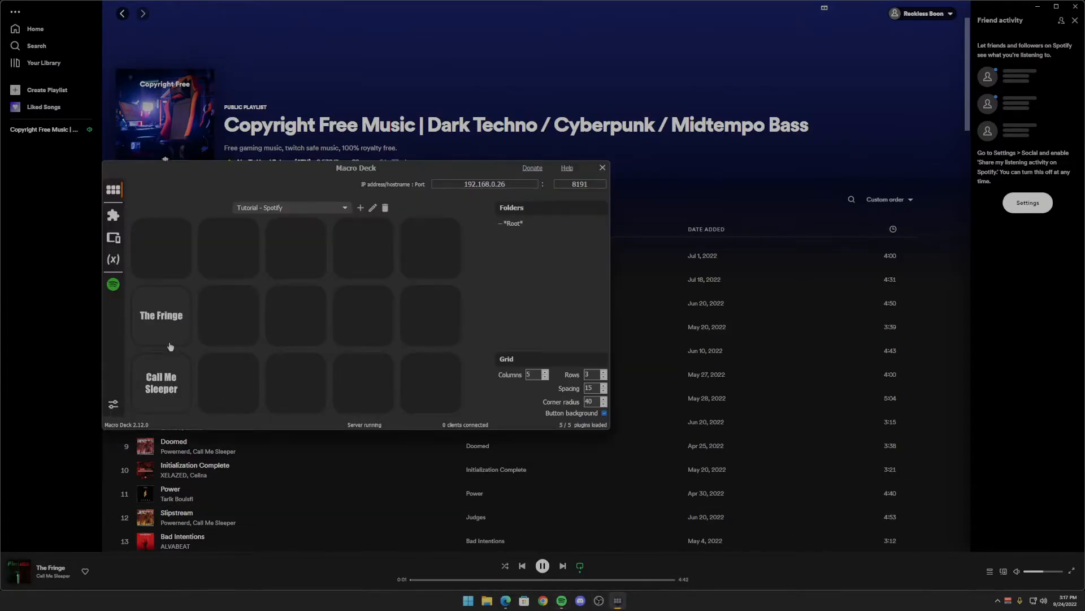
- Add the Spotify plugin's Toggle playing action in Toggle mode as the on-press action of the first button in the top row
{"action": "right_click", "coordinate": [166, 252]}
{"action": "left_click", "coordinate": [178, 249]}
{"action": "left_click", "coordinate": [272, 206]}
{"action": "left_click", "coordinate": [259, 217]}
{"action": "left_click", "coordinate": [161, 198]}
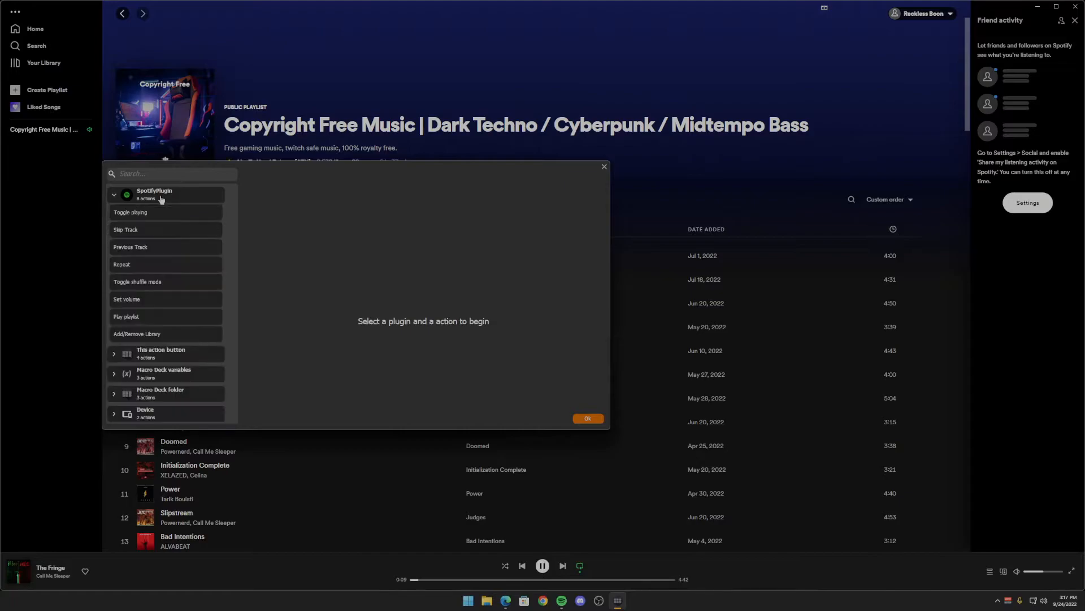
{"action": "left_click", "coordinate": [130, 212]}
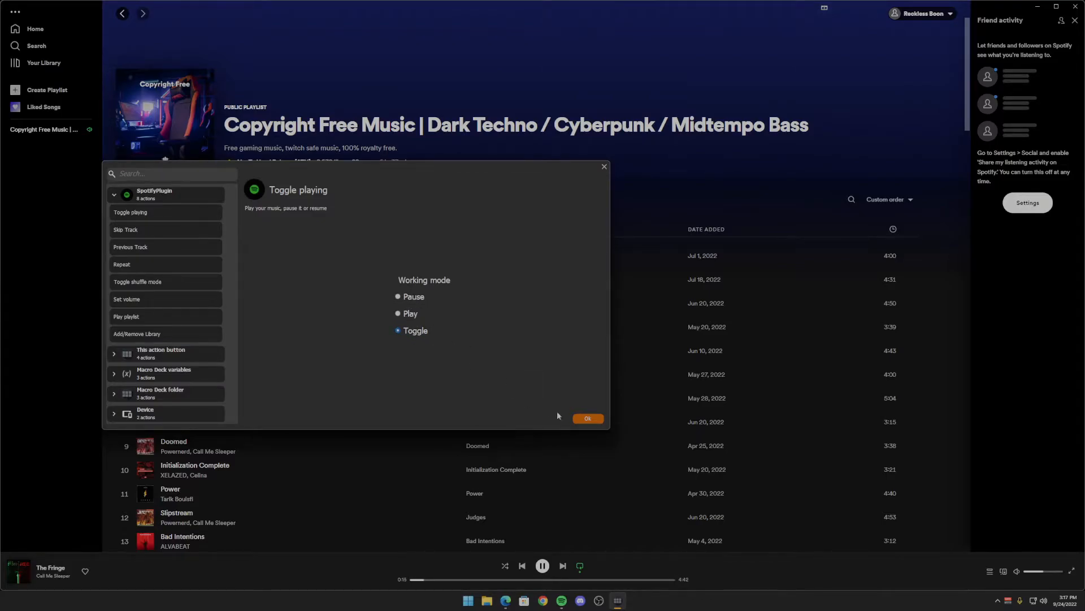
{"action": "left_click", "coordinate": [587, 418]}
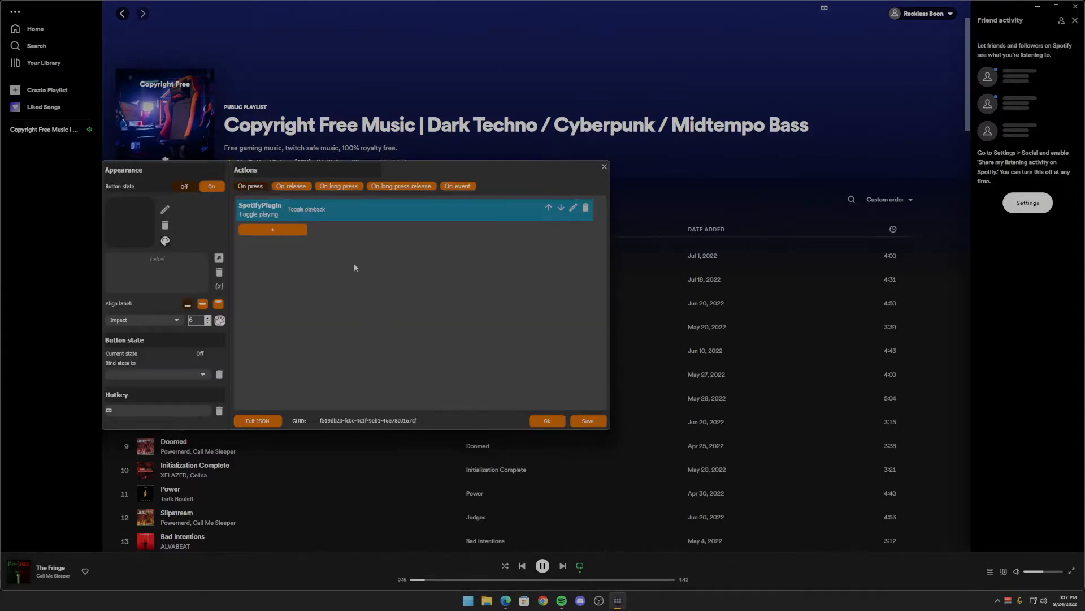
- Assign the play icon from the Clean Framed icon pack to the toggle button's Off state
{"action": "left_click", "coordinate": [127, 227]}
{"action": "left_click", "coordinate": [322, 176]}
{"action": "left_click", "coordinate": [222, 197]}
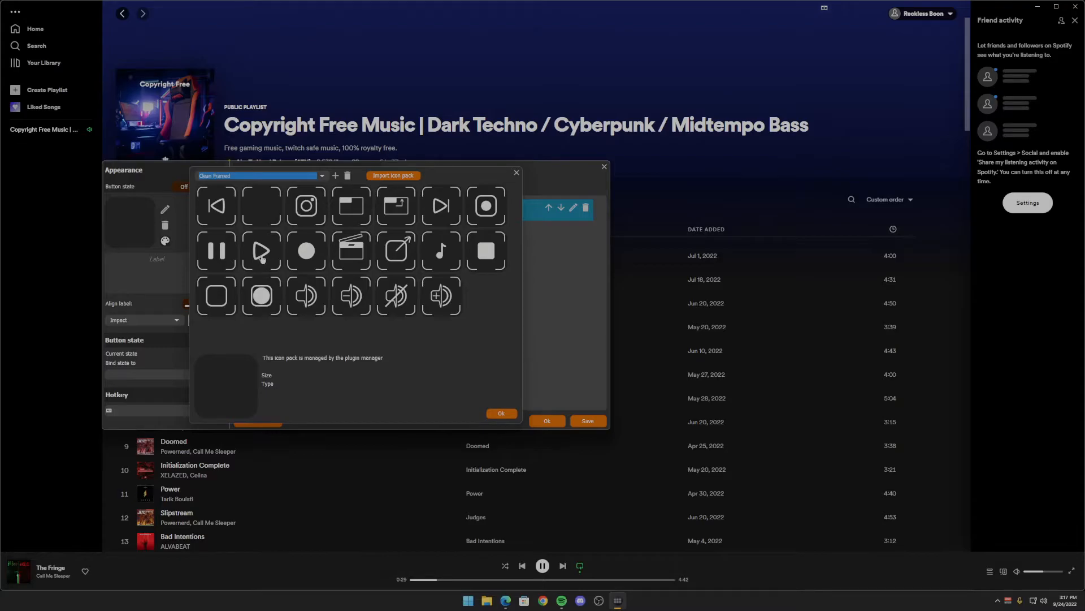
{"action": "left_click", "coordinate": [261, 255]}
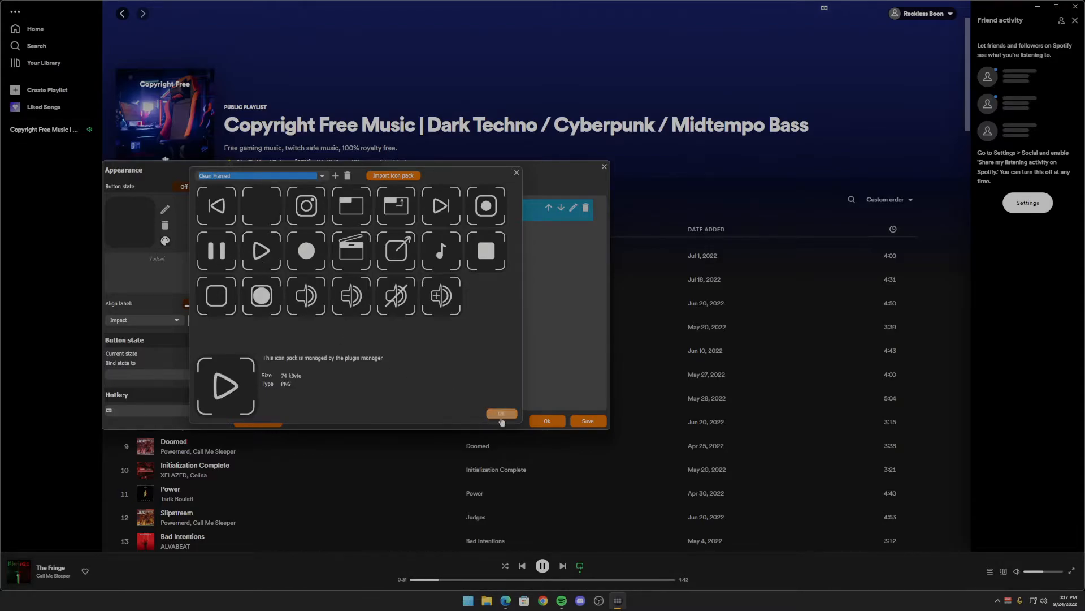
{"action": "left_click", "coordinate": [502, 415]}
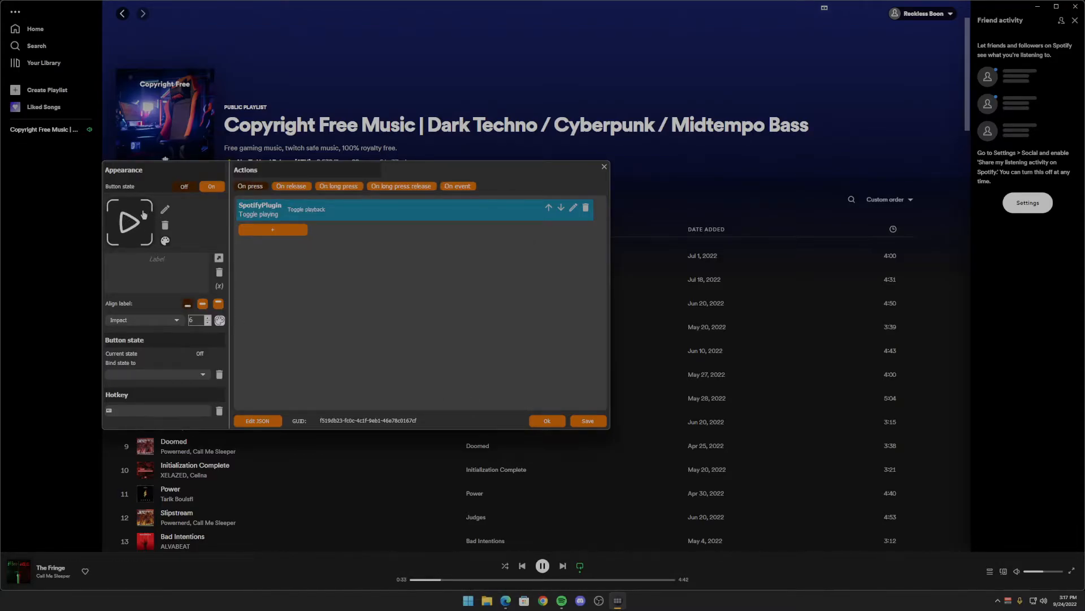
- Assign the Clean Framed pause icon to the toggle button's On state
{"action": "left_click", "coordinate": [212, 189]}
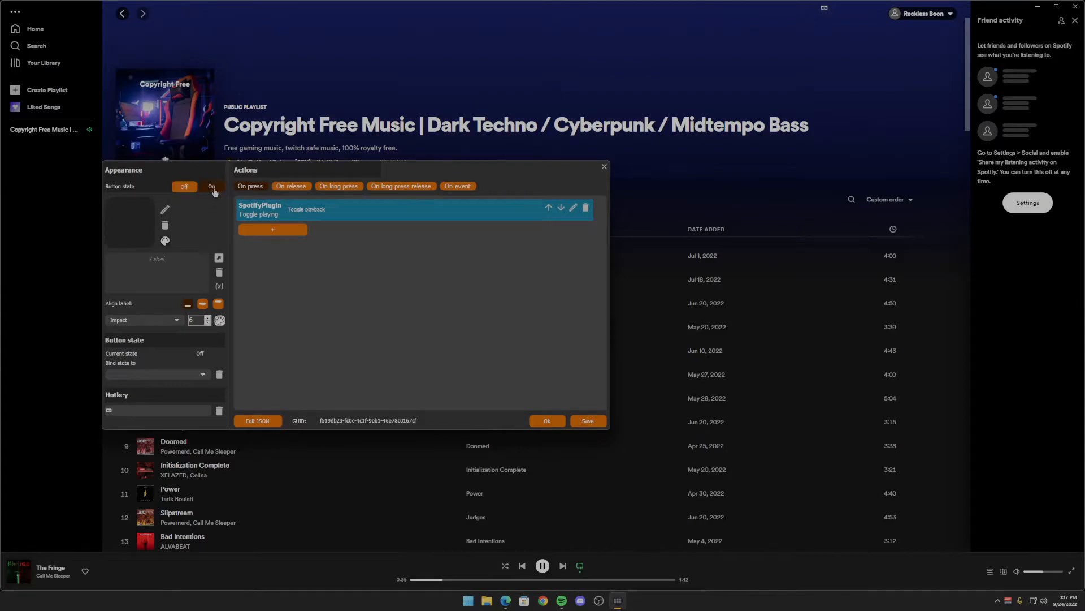
{"action": "left_click", "coordinate": [142, 226]}
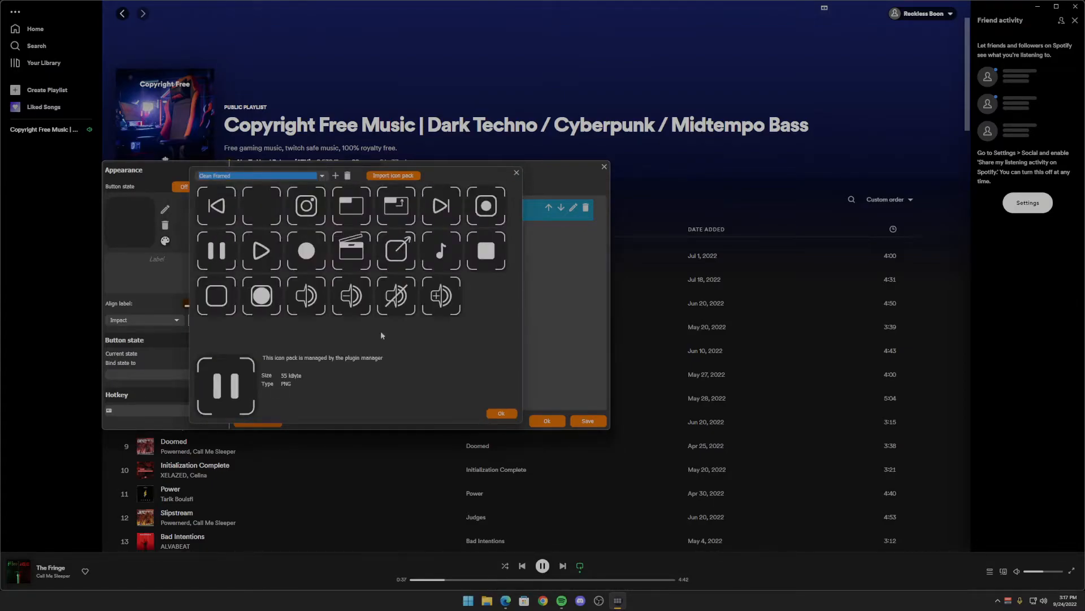
{"action": "left_click", "coordinate": [501, 414]}
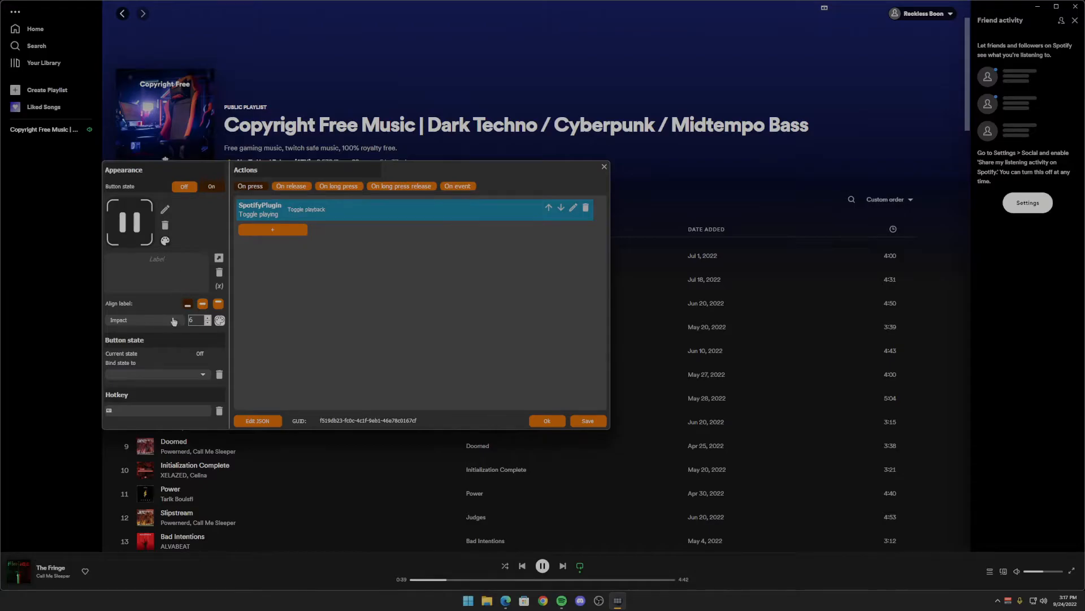
- Bind the toggle button's state to the spotify_playing variable and confirm the button
{"action": "left_click", "coordinate": [176, 375]}
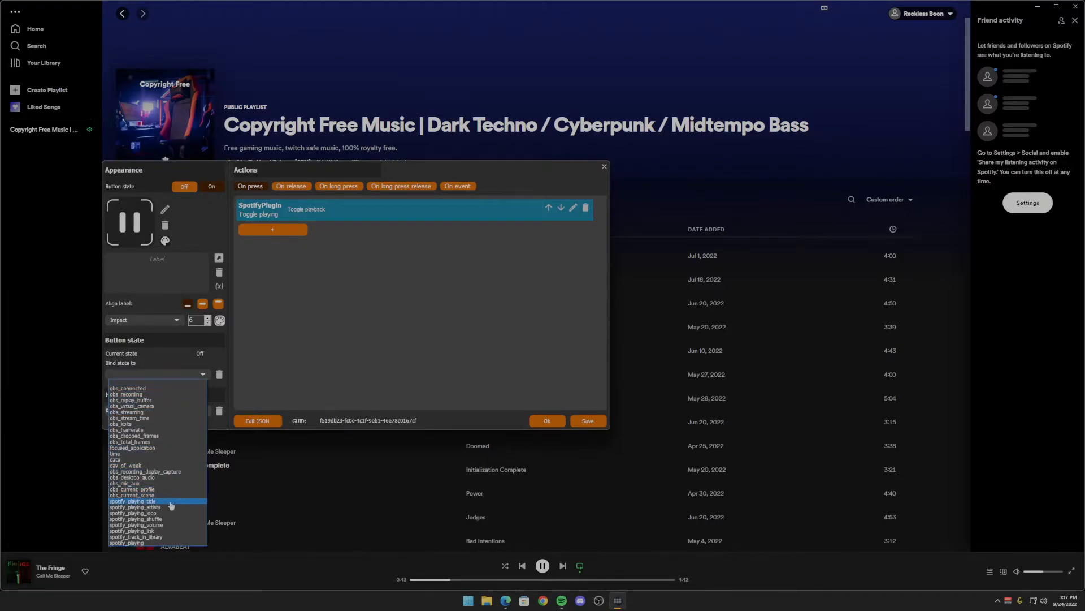
{"action": "left_click", "coordinate": [141, 543]}
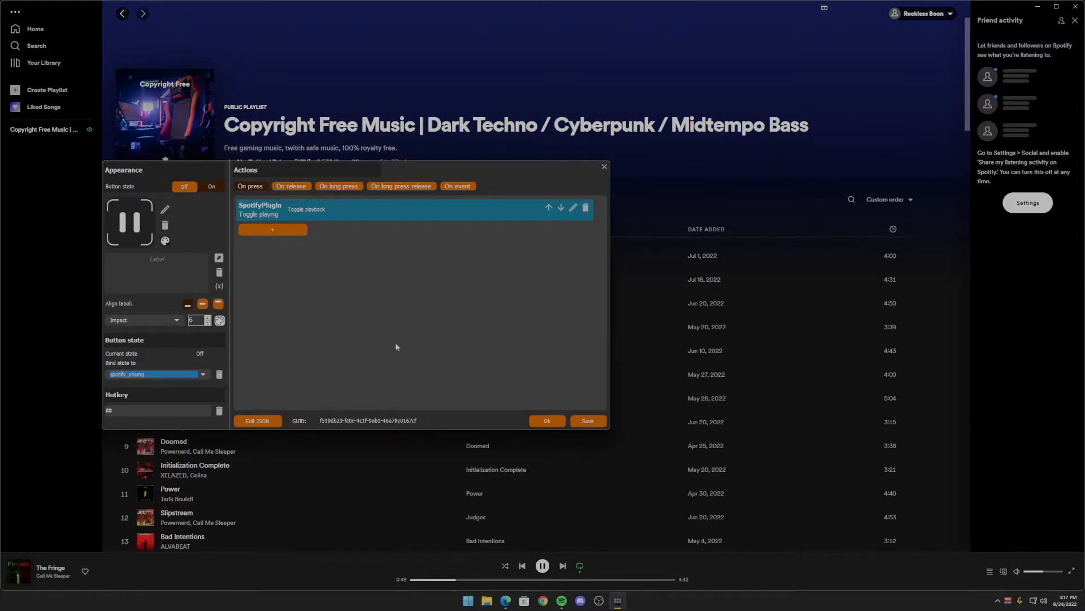
{"action": "left_click", "coordinate": [547, 421]}
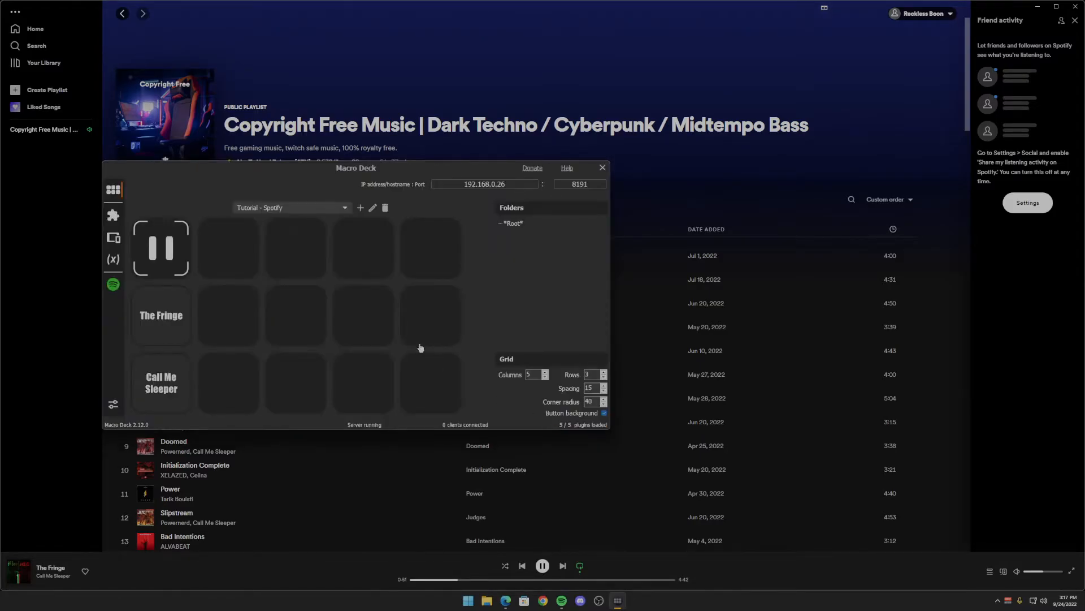
- Simulate the toggle button's On press event twice to check pausing and resuming playback
{"action": "right_click", "coordinate": [170, 245]}
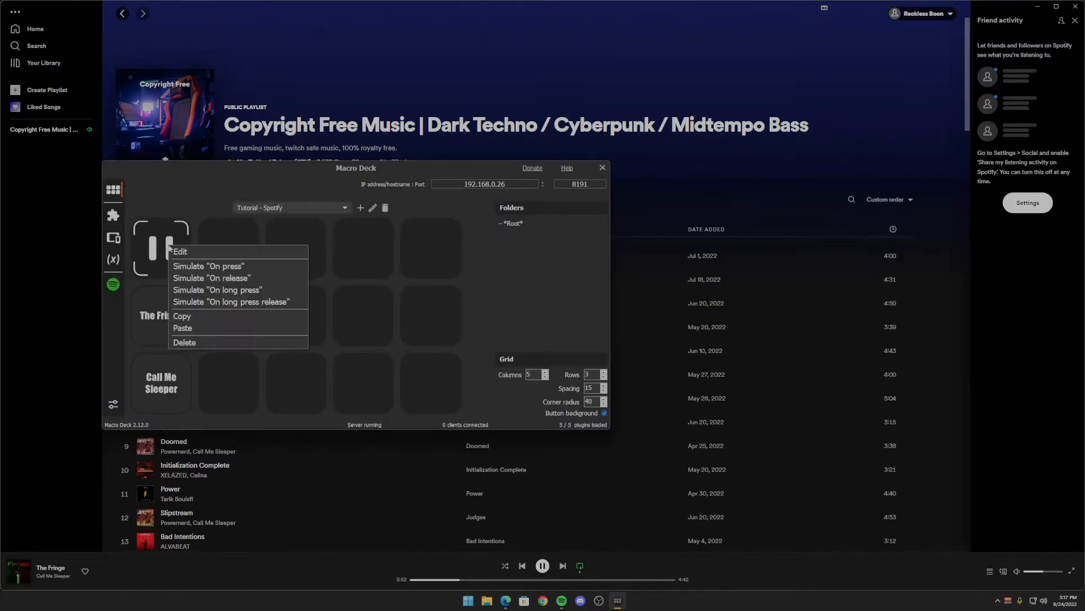
{"action": "left_click", "coordinate": [191, 268]}
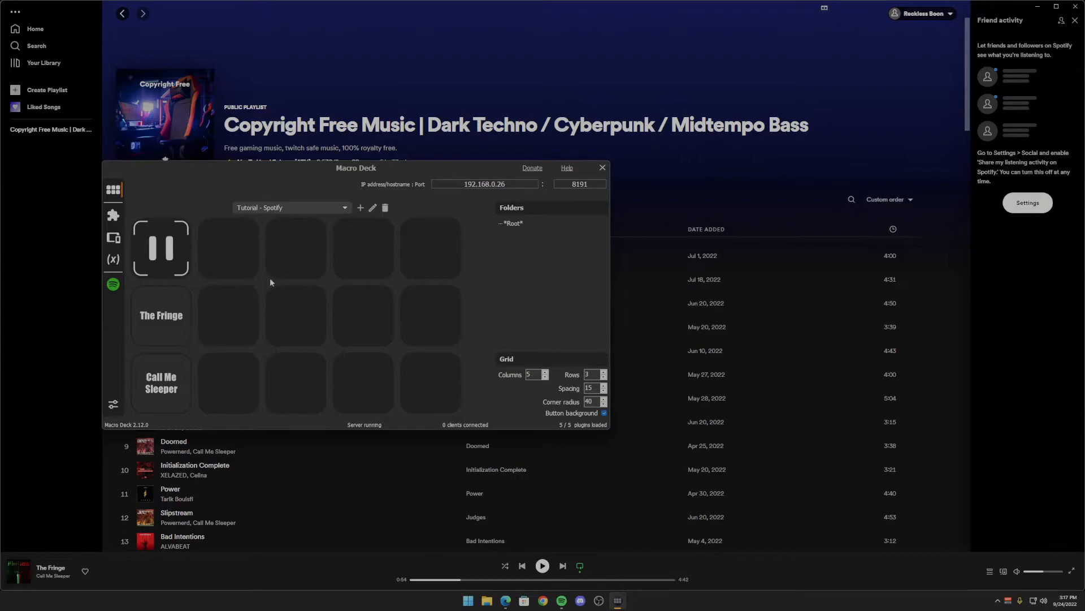
{"action": "right_click", "coordinate": [160, 251]}
{"action": "left_click", "coordinate": [179, 271]}
- Add the Spotify plugin's Skip Track action as the on-press action of the second slot in the top row
{"action": "right_click", "coordinate": [230, 256]}
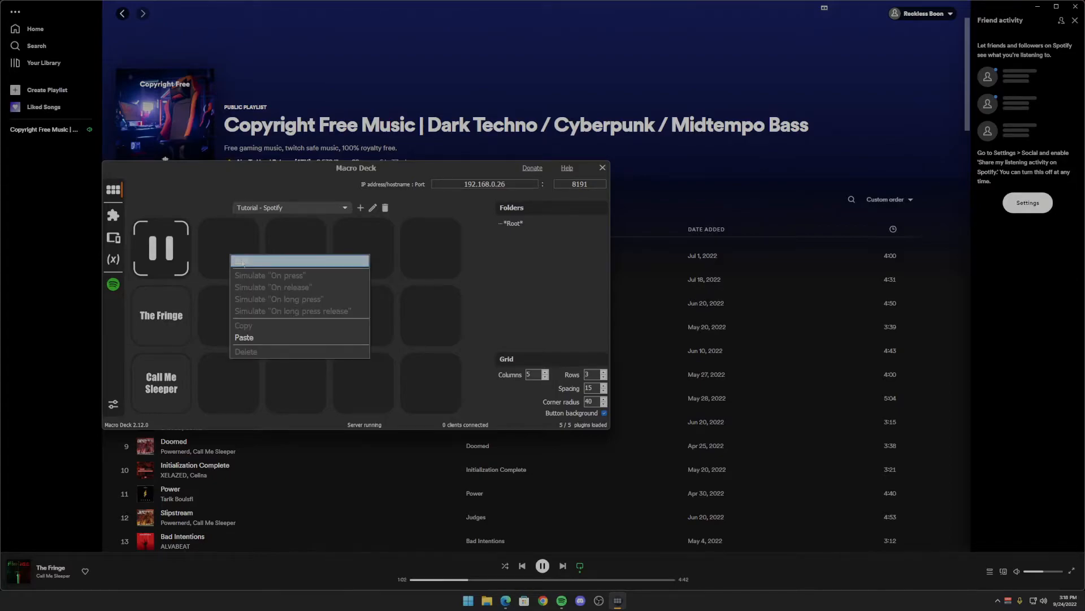
{"action": "left_click", "coordinate": [243, 260]}
{"action": "left_click", "coordinate": [257, 205]}
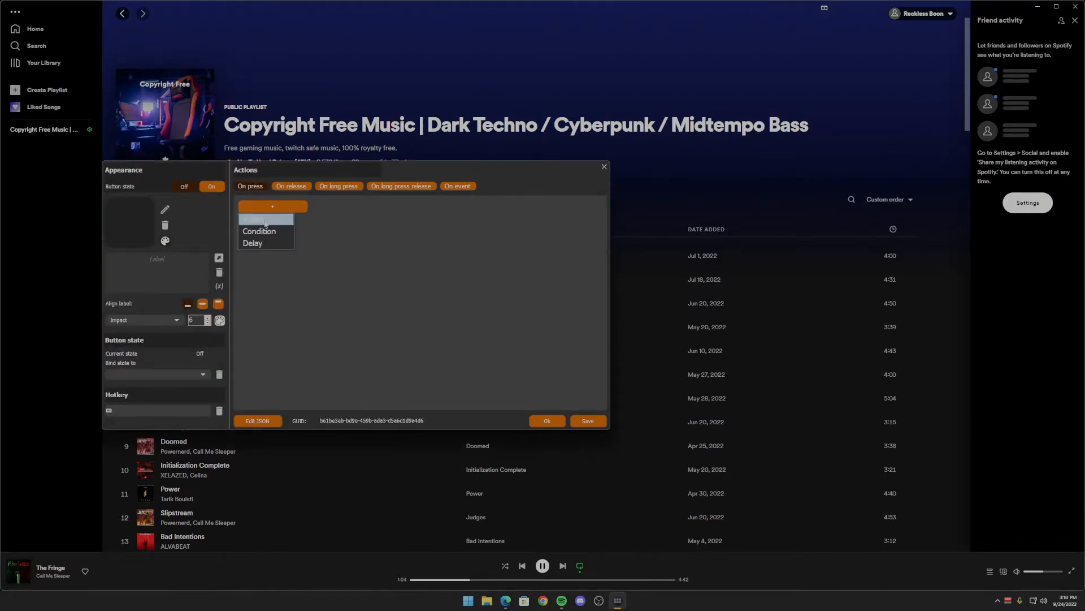
{"action": "left_click", "coordinate": [255, 215]}
{"action": "left_click", "coordinate": [159, 199]}
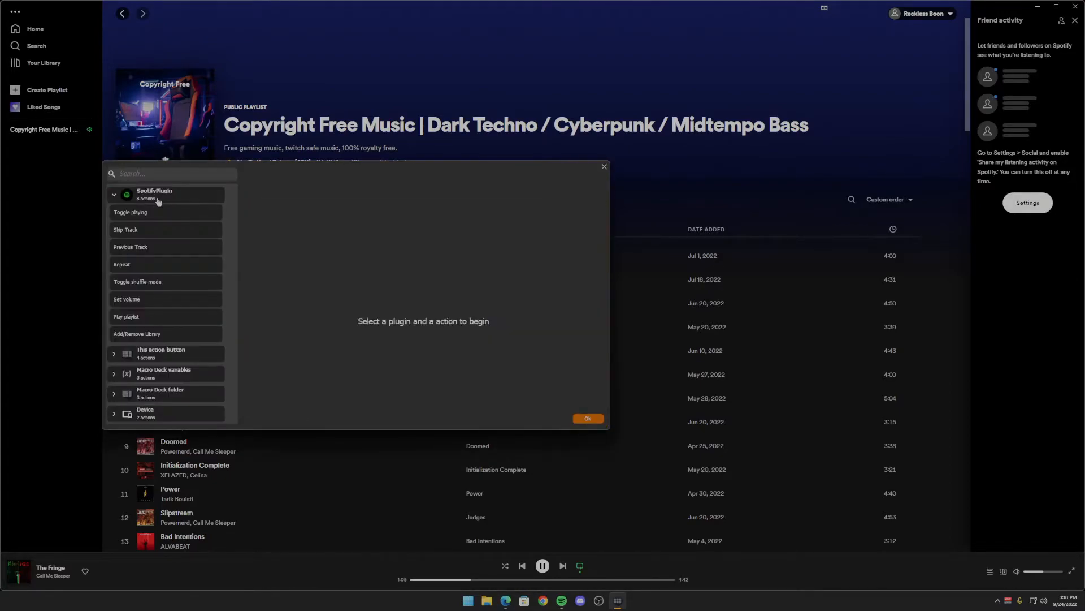
{"action": "left_click", "coordinate": [149, 231]}
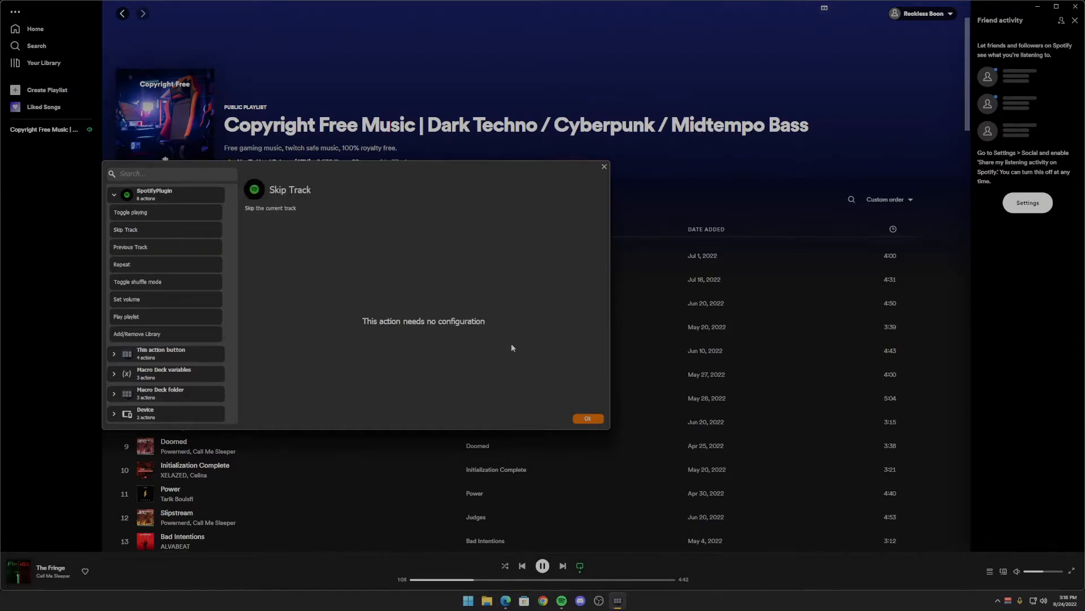
{"action": "left_click", "coordinate": [589, 418]}
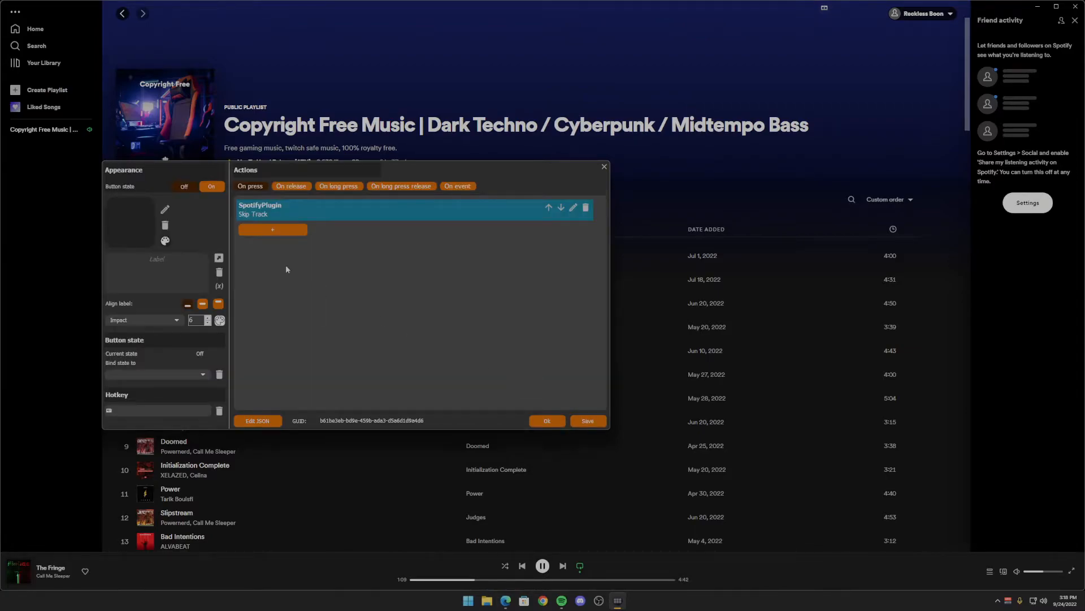
- Assign the Clean Framed next-track icon to the Skip Track button and confirm the button
{"action": "left_click", "coordinate": [131, 224]}
{"action": "left_click", "coordinate": [434, 210]}
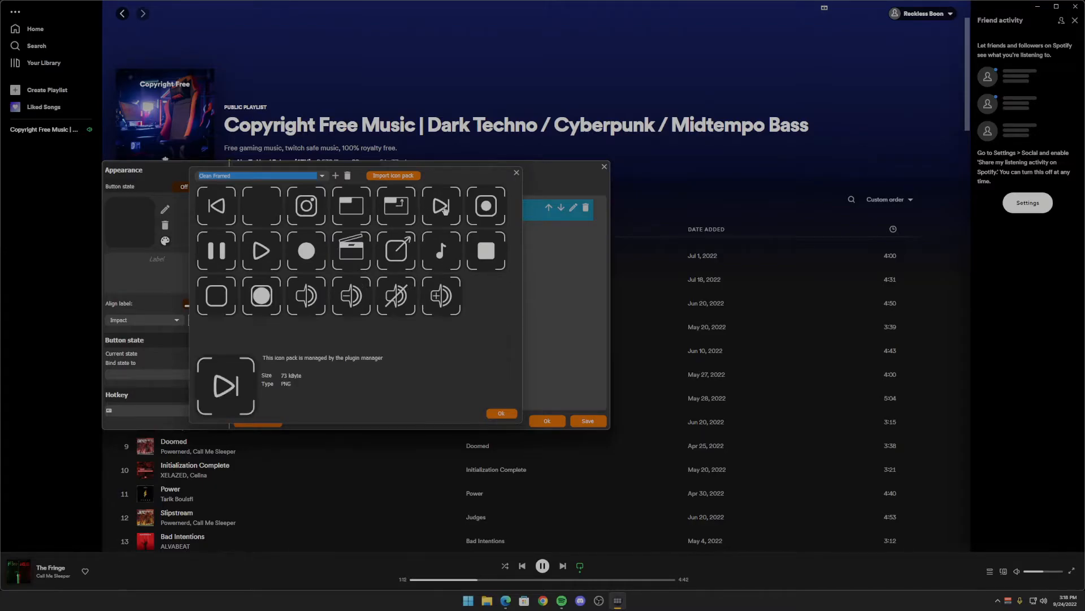
{"action": "left_click", "coordinate": [502, 413]}
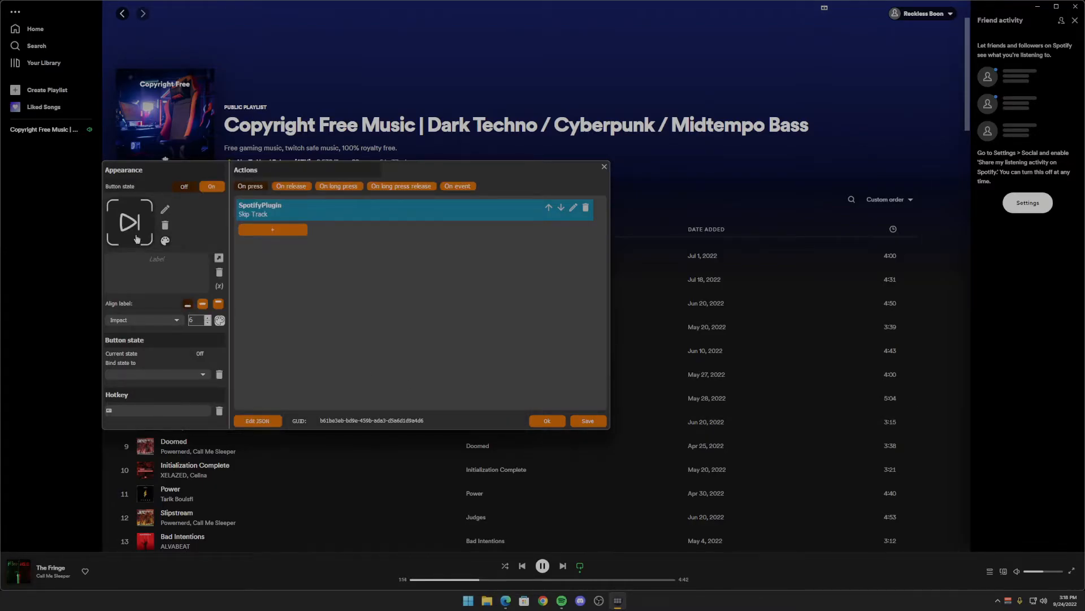
{"action": "left_click", "coordinate": [546, 422]}
- Move the Skip Track button to the third slot of the top row and simulate its On press event
{"action": "left_click_drag", "start_coordinate": [295, 255], "coordinate": [296, 254]}
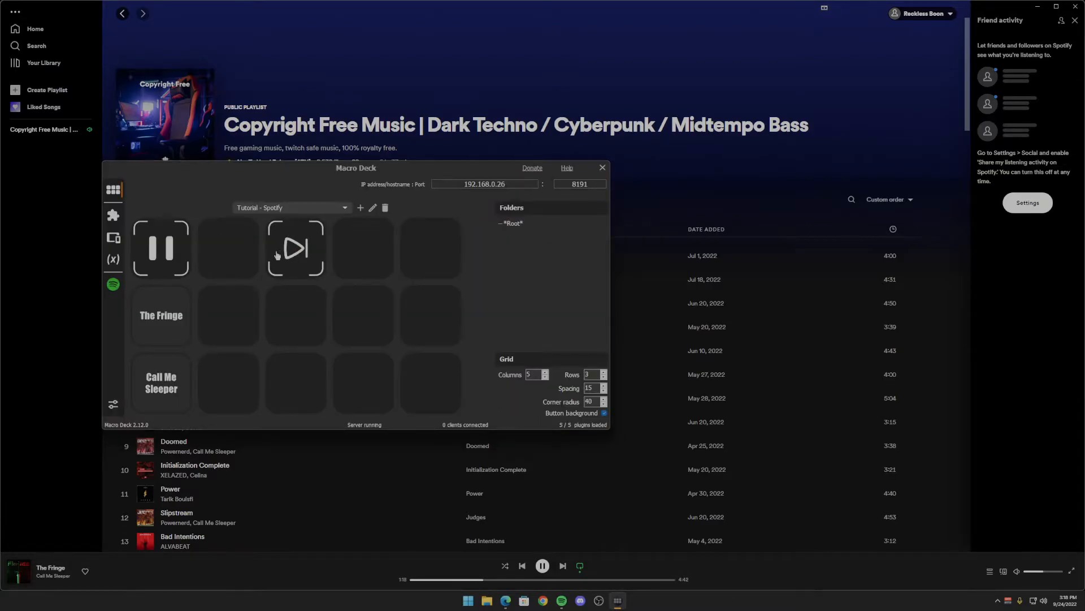
{"action": "right_click", "coordinate": [305, 247]}
{"action": "left_click", "coordinate": [320, 265]}
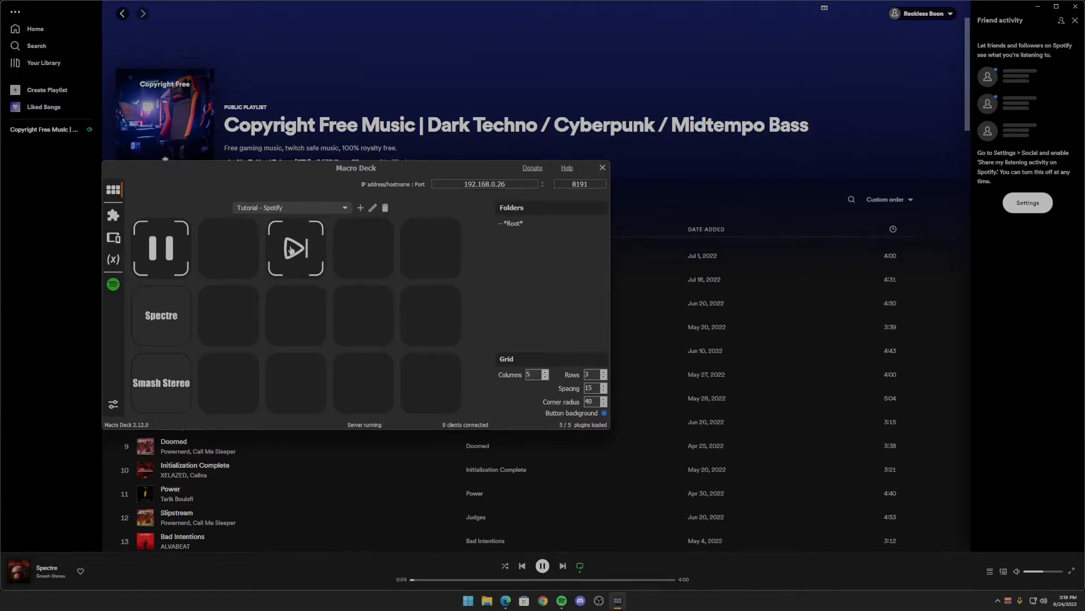
- Add the Spotify plugin's Previous Track action as the on-press action of the empty second slot in the top row
{"action": "right_click", "coordinate": [232, 248]}
{"action": "left_click", "coordinate": [243, 253]}
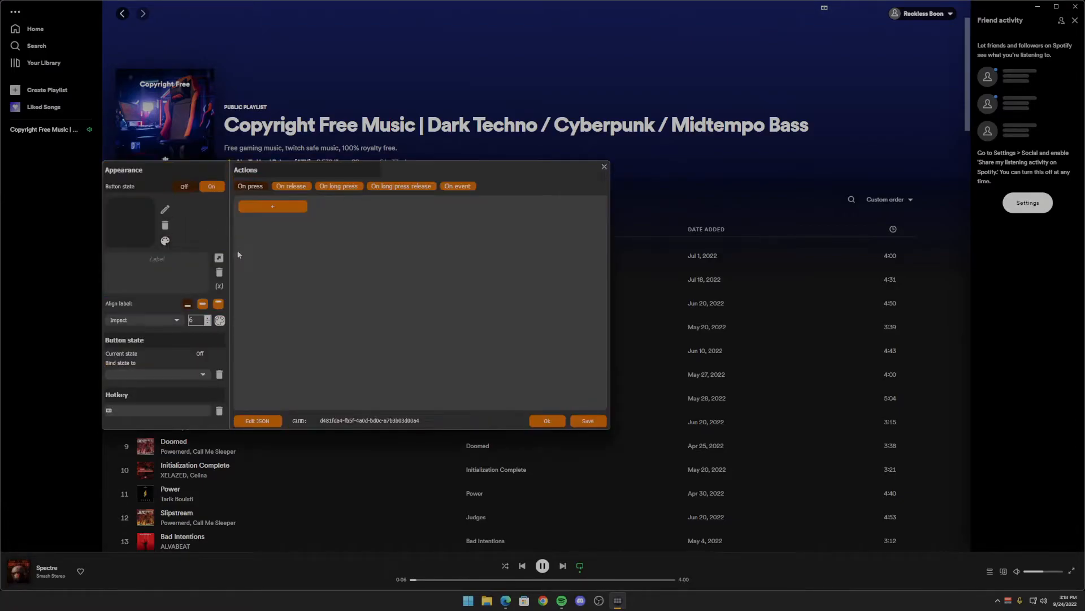
{"action": "left_click", "coordinate": [265, 207]}
{"action": "left_click", "coordinate": [168, 196]}
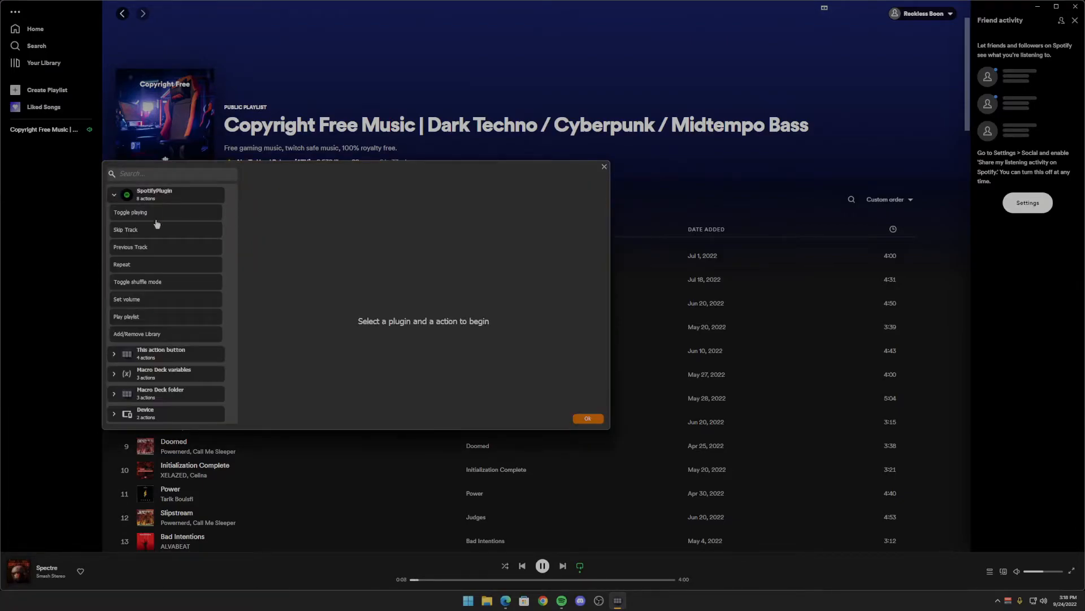
{"action": "left_click", "coordinate": [150, 247]}
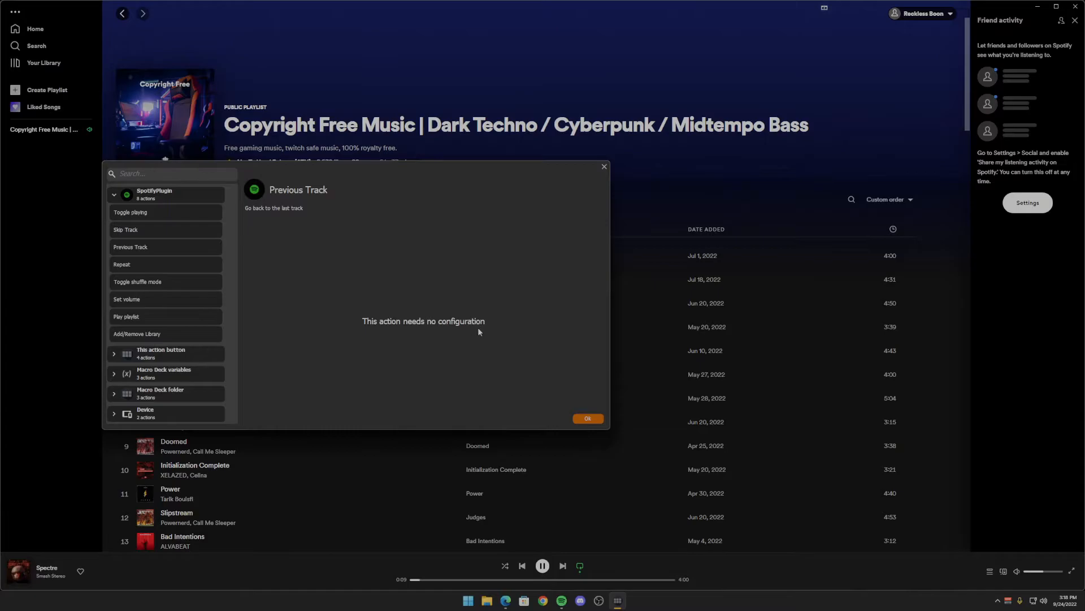
{"action": "left_click", "coordinate": [588, 418]}
- Assign the Clean Framed previous-track icon to the Previous Track button
{"action": "left_click", "coordinate": [117, 214]}
{"action": "left_click", "coordinate": [216, 206]}
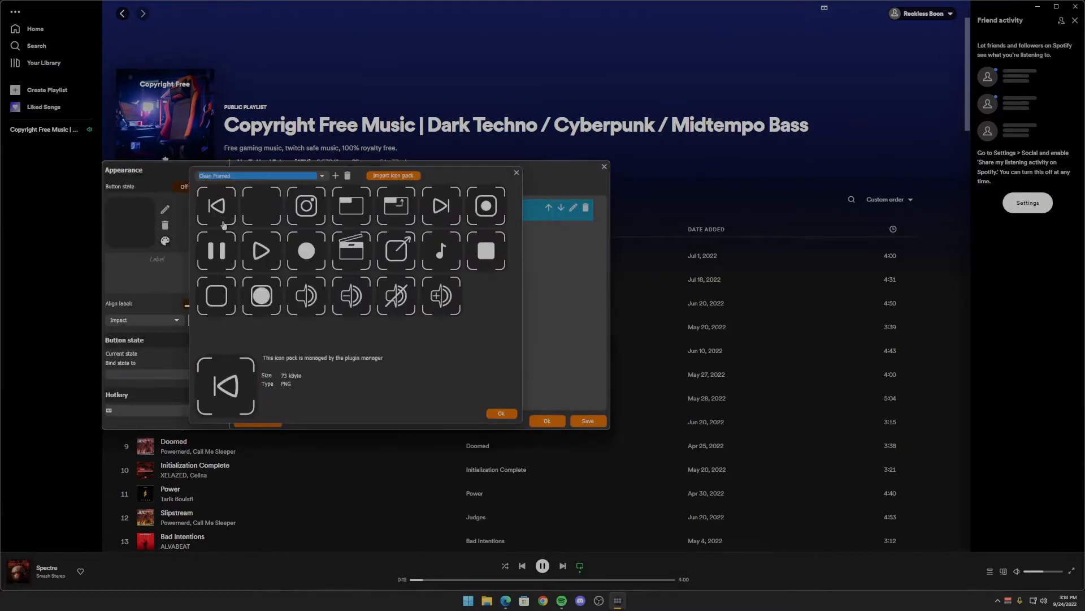
{"action": "left_click", "coordinate": [501, 413]}
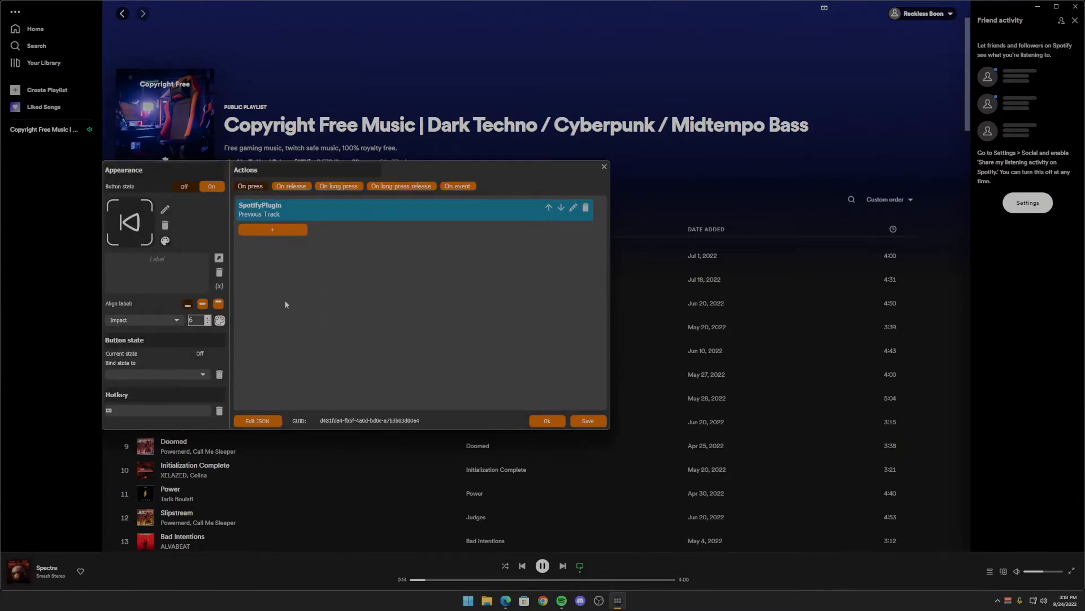
- Confirm the Previous Track button and simulate its On press event
{"action": "left_click", "coordinate": [546, 421]}
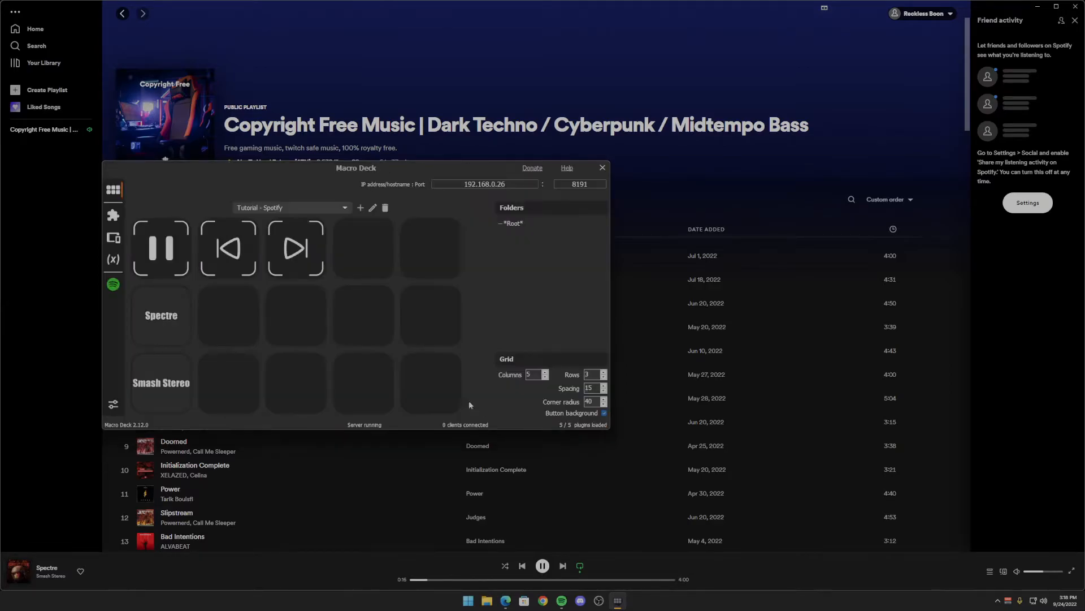
{"action": "right_click", "coordinate": [234, 251]}
{"action": "left_click", "coordinate": [252, 265]}
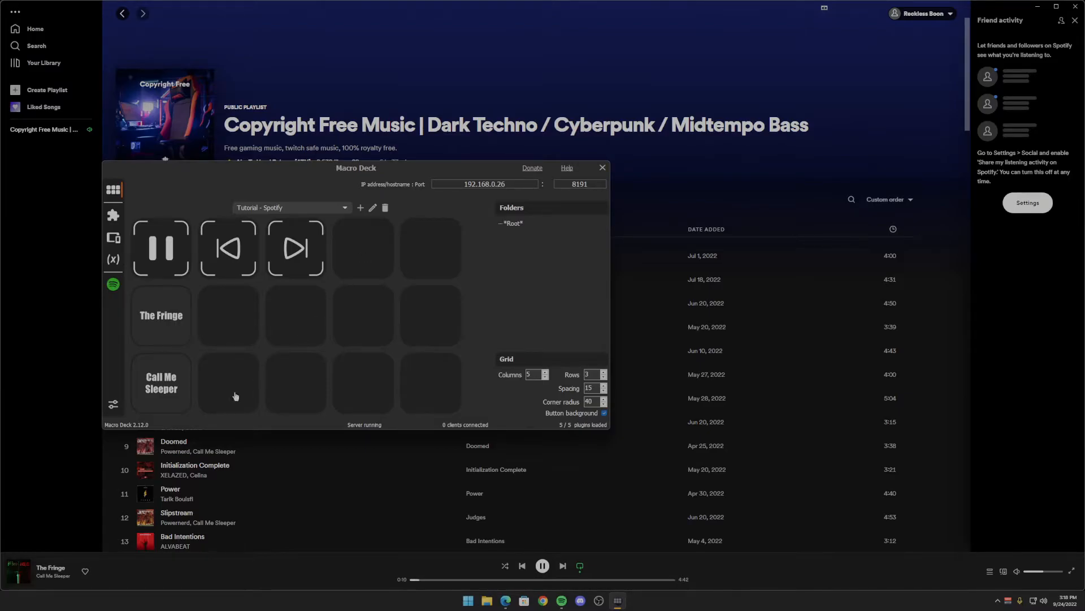
- Add the Spotify plugin's Repeat action with working mode Off as the on-press action of the second slot in the last row
{"action": "right_click", "coordinate": [259, 385]}
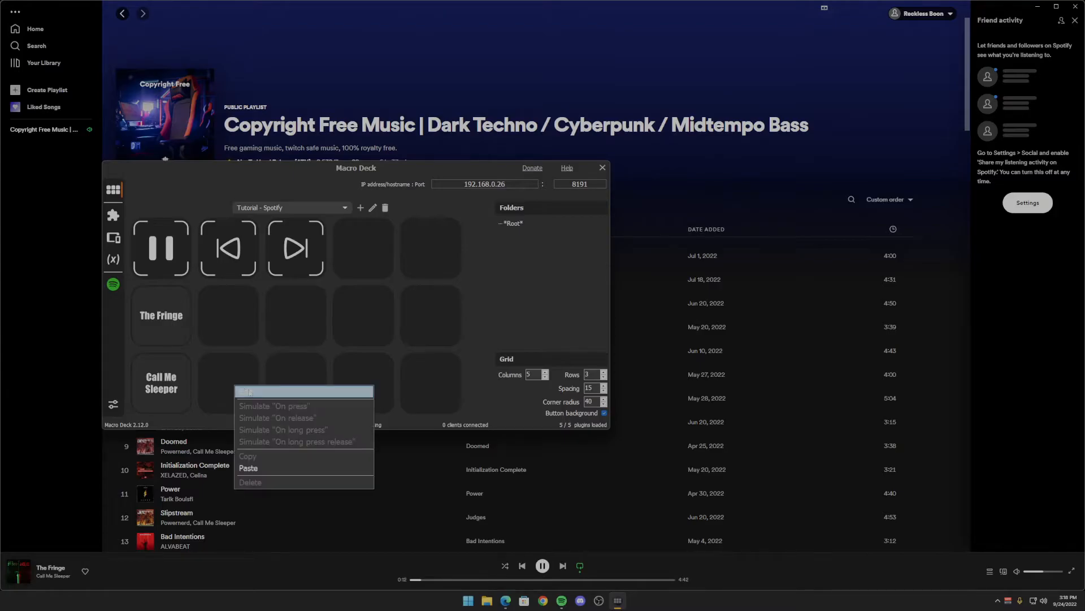
{"action": "left_click", "coordinate": [265, 389]}
{"action": "left_click", "coordinate": [273, 204]}
{"action": "left_click", "coordinate": [270, 220]}
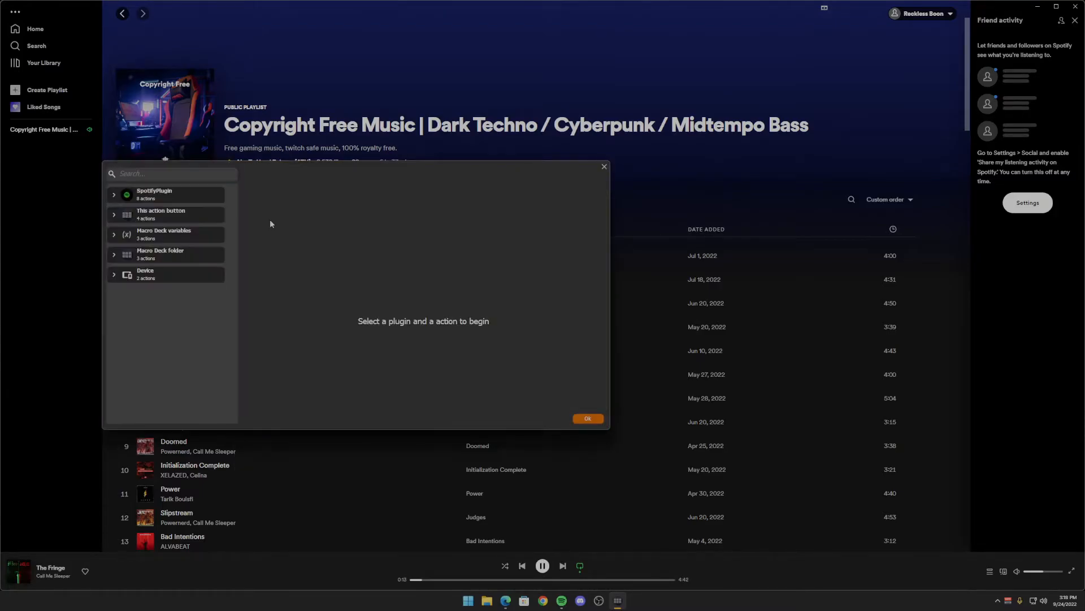
{"action": "left_click", "coordinate": [160, 194]}
{"action": "left_click", "coordinate": [130, 266]}
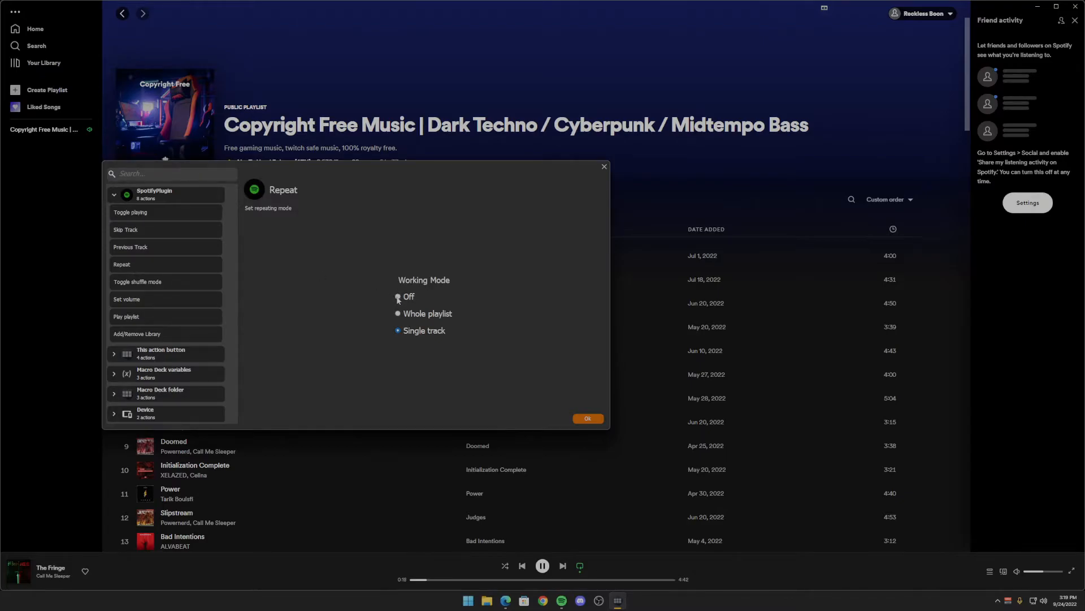
{"action": "left_click", "coordinate": [588, 419]}
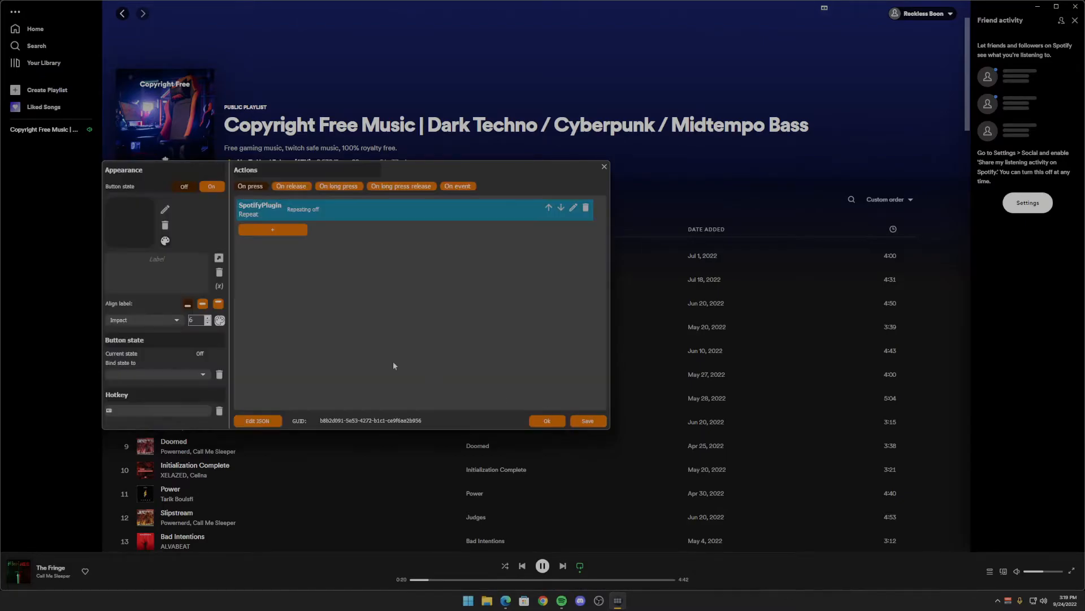
- Label the Repeat button's Off state "Repeat Mode: Off" on two lines, aligned to the center with font size 8
{"action": "left_click", "coordinate": [190, 260]}
{"action": "type", "text": "Repeat mo"}
{"action": "key", "text": "BackSpace"}
{"action": "key", "text": "BackSpace"}
{"action": "type", "text": "Mode: "}
{"action": "type", "text": "Off"}
{"action": "left_click", "coordinate": [202, 304]}
{"action": "double_click", "coordinate": [208, 318]}
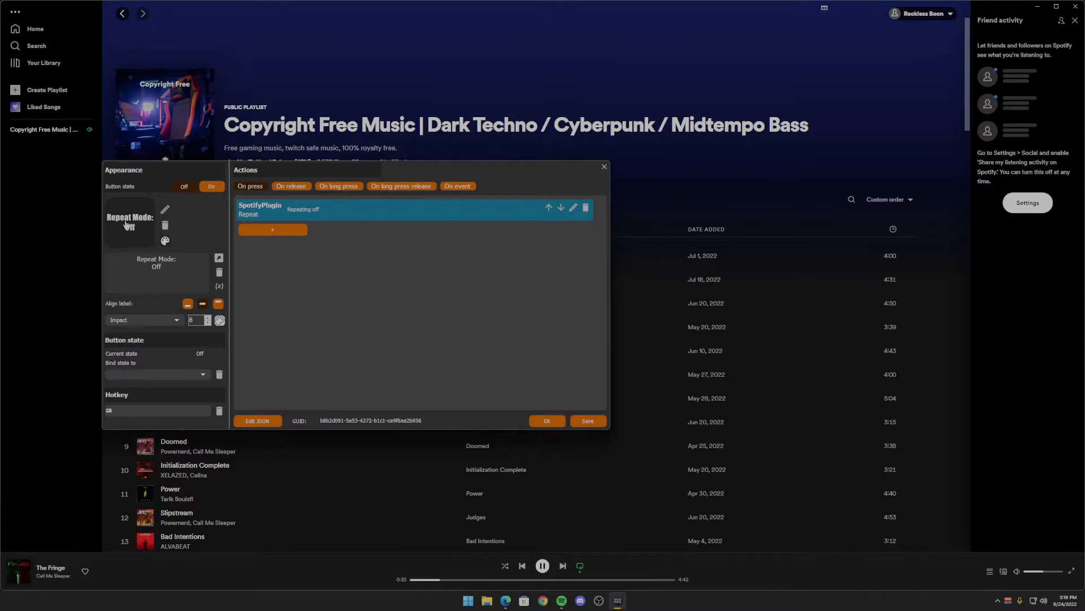
- Give the Repeat button's On state the same "Repeat Mode: Off" label, center-aligned at font size 8 in green
{"action": "key", "text": "ctrl+a"}
{"action": "key", "text": "ctrl+c"}
{"action": "left_click", "coordinate": [213, 188]}
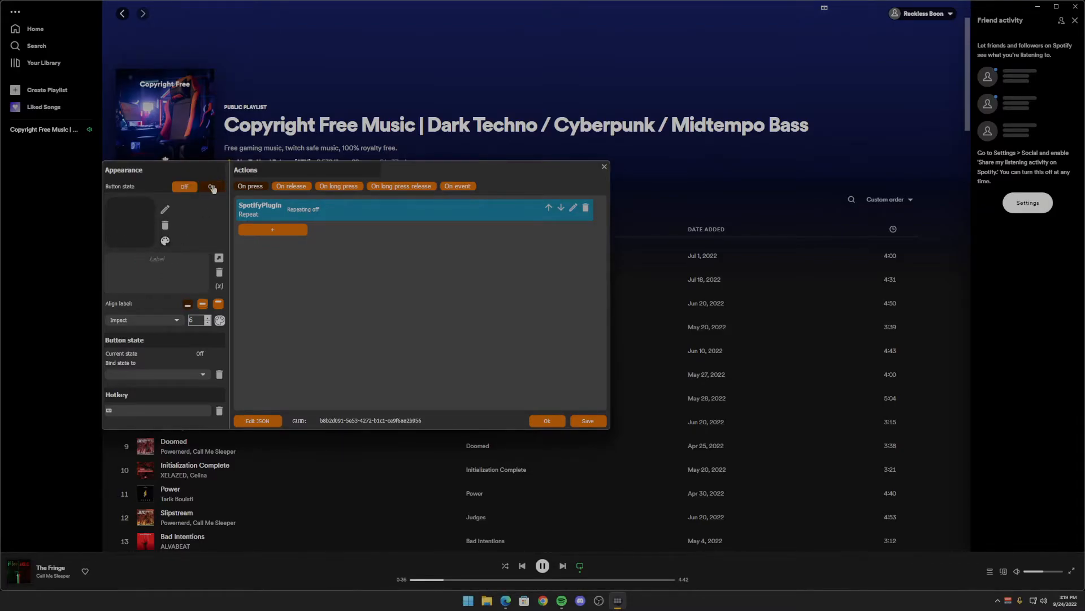
{"action": "key", "text": "ctrl+v"}
{"action": "left_click", "coordinate": [202, 304]}
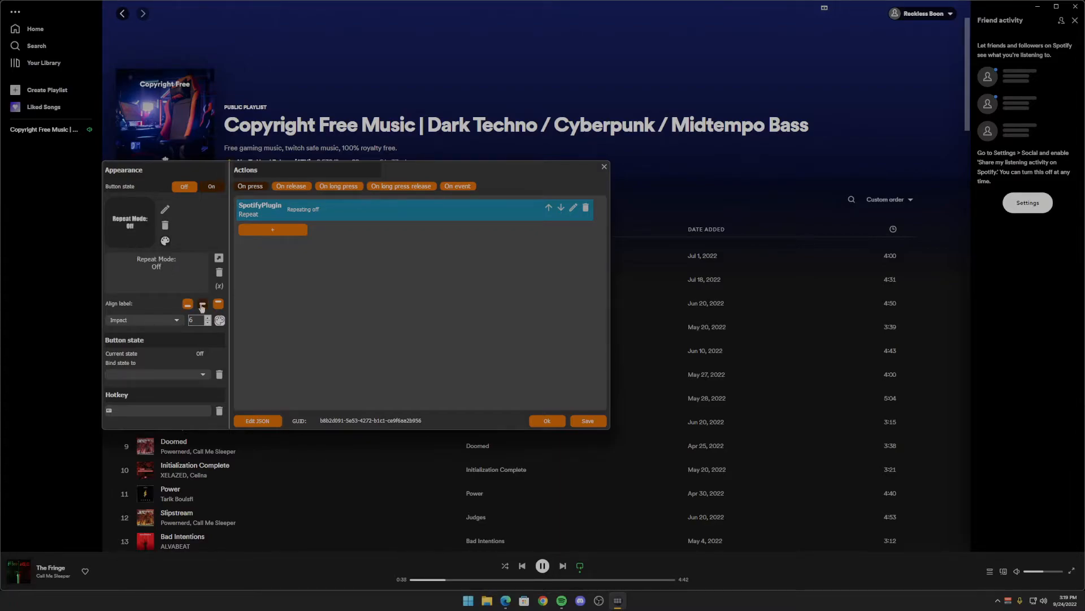
{"action": "left_click", "coordinate": [208, 318]}
{"action": "left_click", "coordinate": [208, 319]}
{"action": "left_click", "coordinate": [219, 320]}
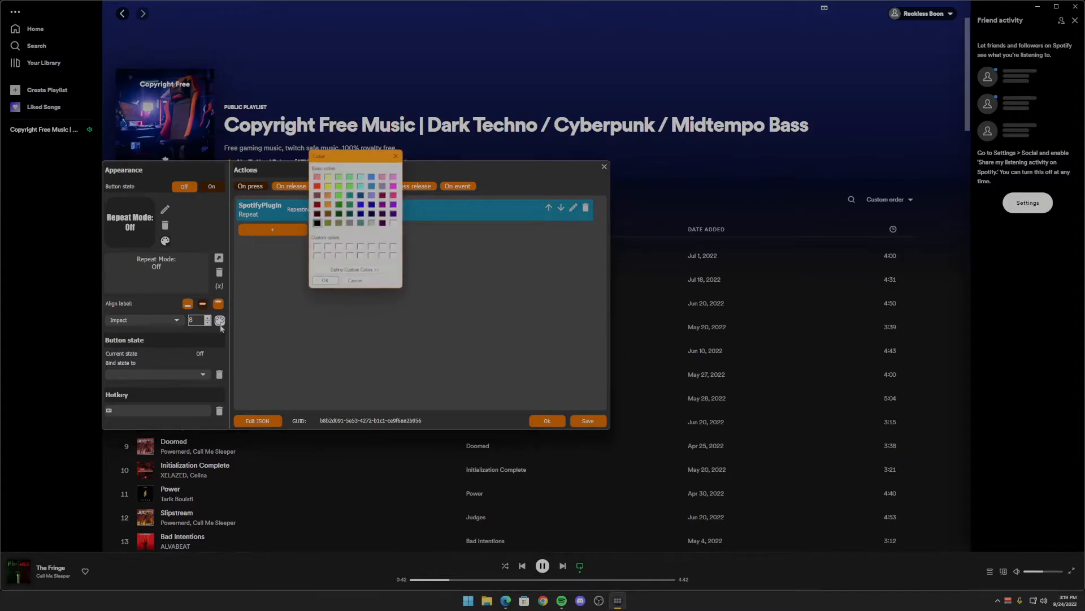
{"action": "left_click", "coordinate": [326, 281]}
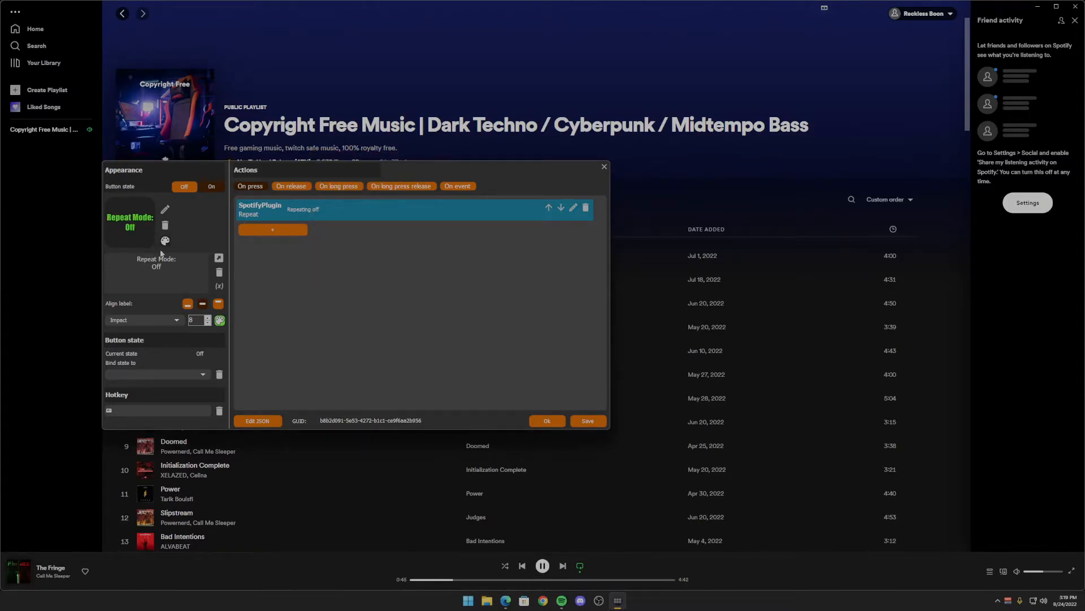
- Add an On event entry to the Repeat button, triggered when the variable spotify_playing_loop changes
{"action": "left_click", "coordinate": [204, 375]}
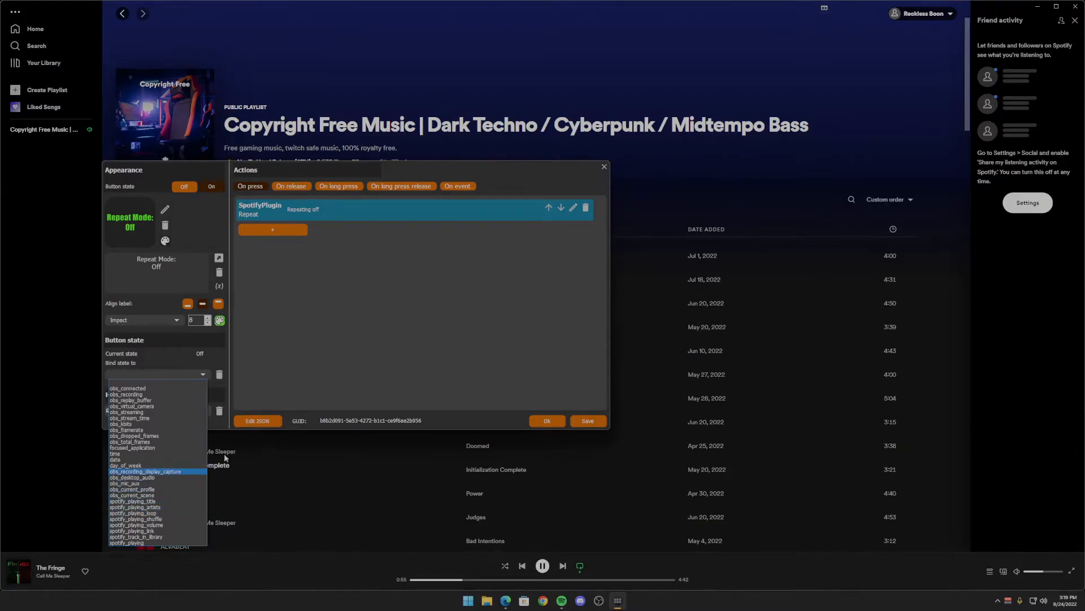
{"action": "left_click", "coordinate": [337, 345]}
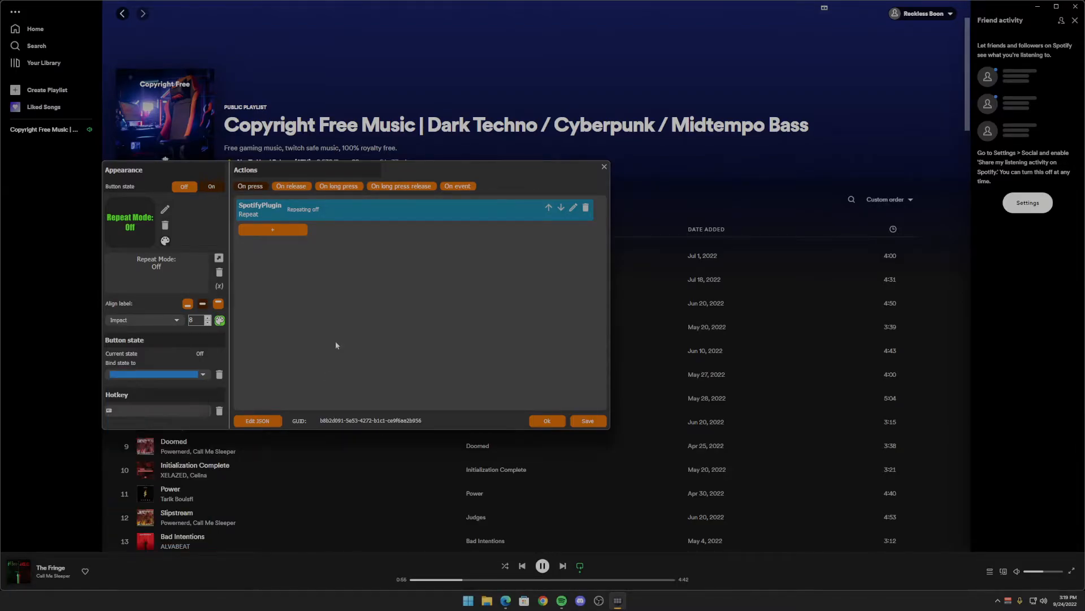
{"action": "left_click", "coordinate": [458, 187]}
{"action": "left_click", "coordinate": [268, 206]}
{"action": "left_click", "coordinate": [327, 207]}
{"action": "left_click", "coordinate": [328, 216]}
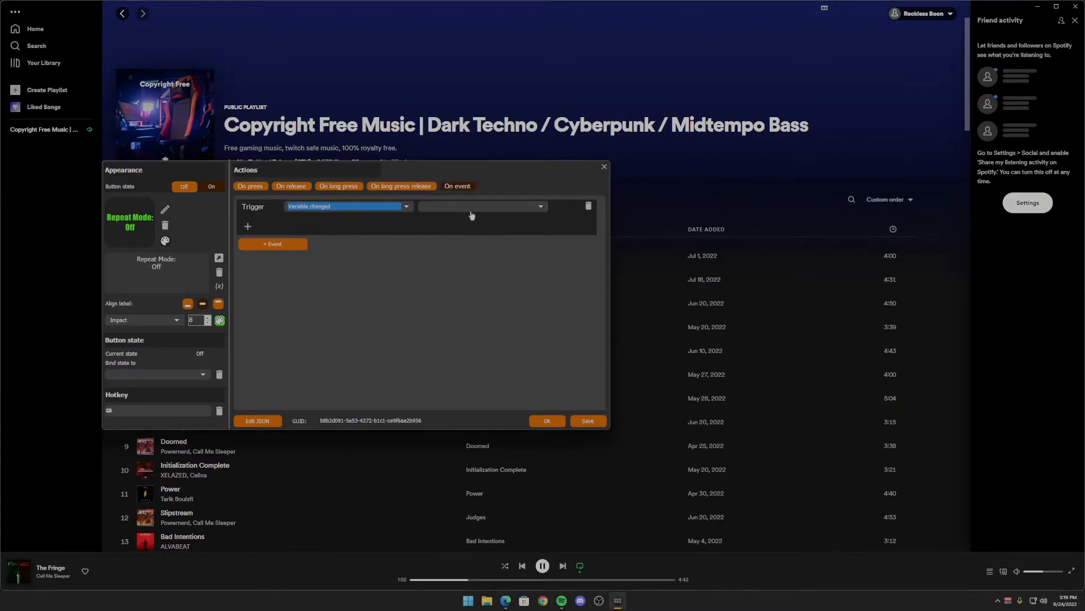
{"action": "left_click", "coordinate": [482, 208]}
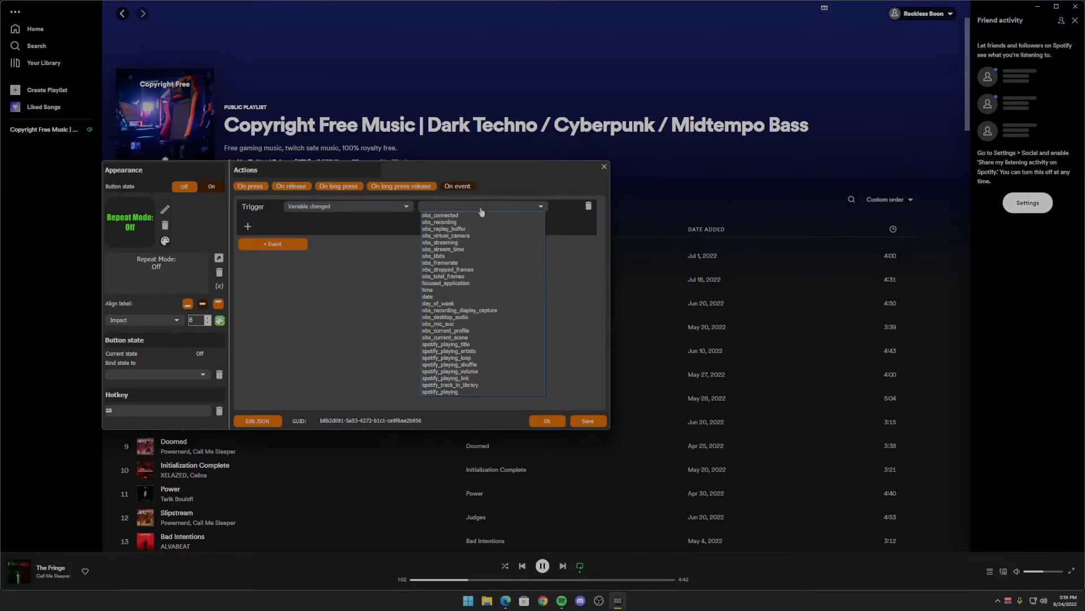
{"action": "left_click", "coordinate": [460, 358]}
- Add an If condition to the event that checks whether the variable spotify_playing_loop equals Off
{"action": "left_click", "coordinate": [248, 227]}
{"action": "left_click", "coordinate": [261, 249]}
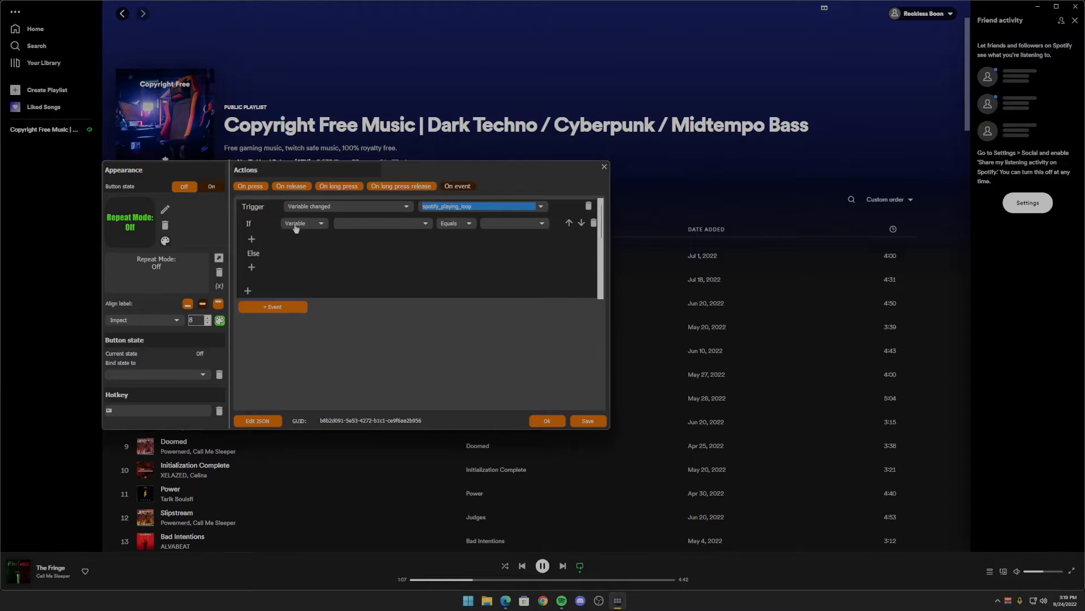
{"action": "left_click", "coordinate": [382, 224]}
{"action": "left_click", "coordinate": [376, 376]}
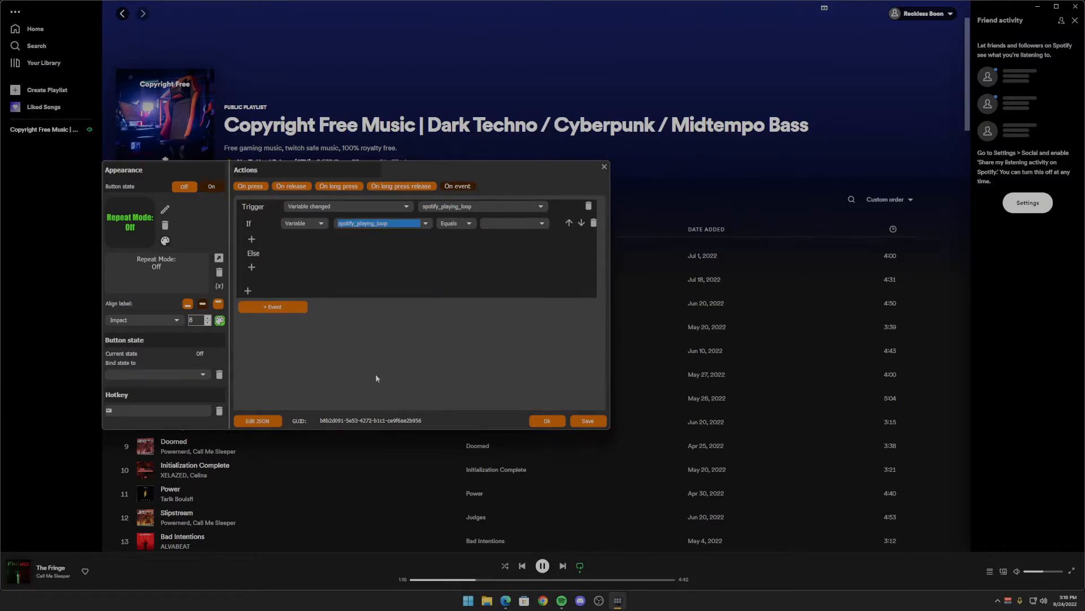
{"action": "left_click", "coordinate": [503, 225]}
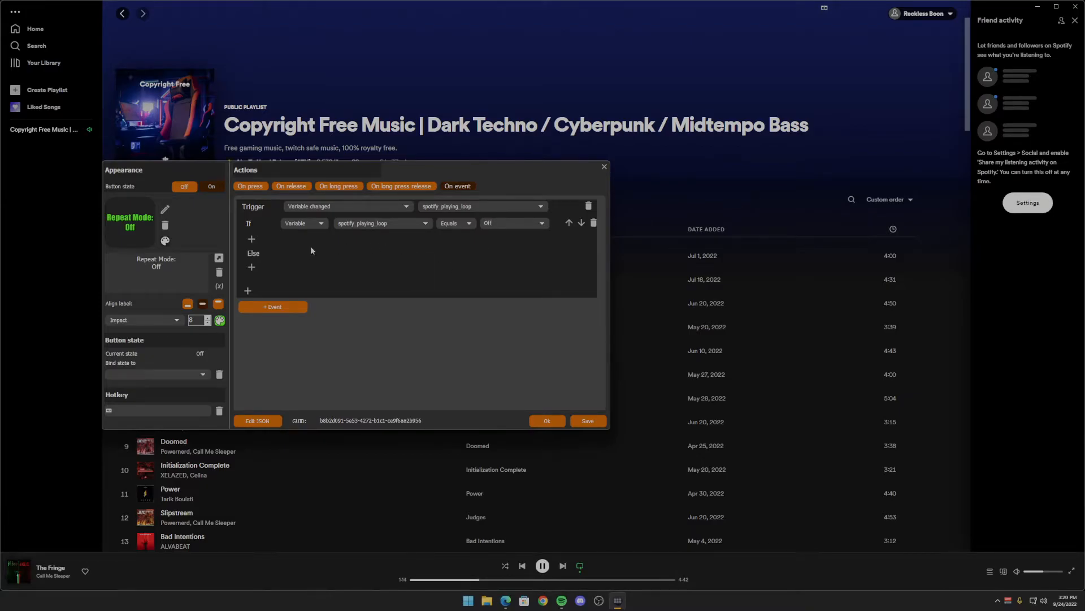
- Add the "Set button state to on" action to the If branch of the condition
{"action": "left_click", "coordinate": [252, 239]}
{"action": "left_click", "coordinate": [261, 251]}
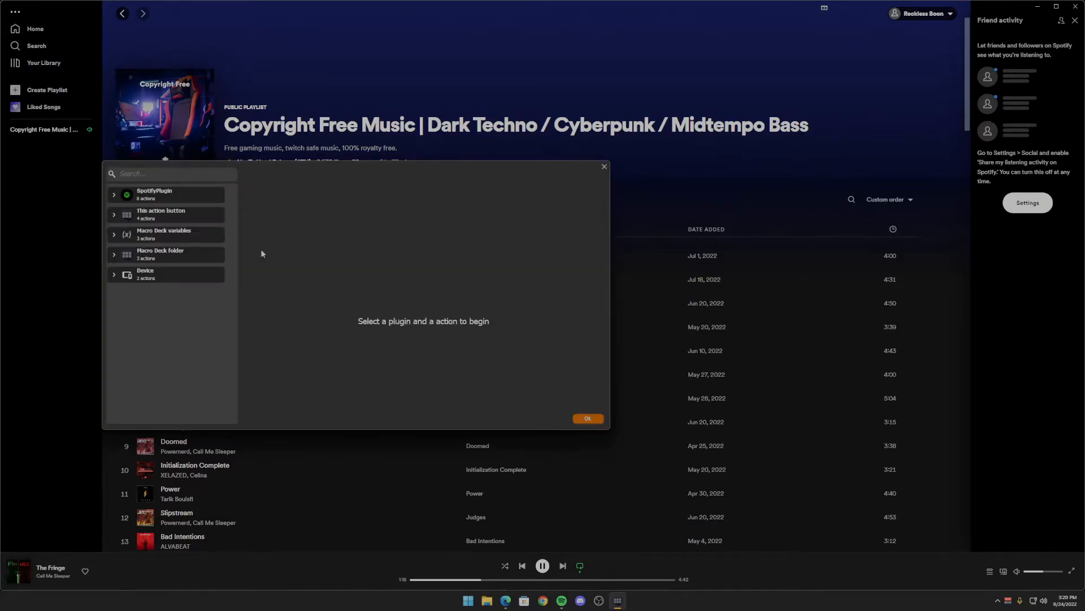
{"action": "left_click", "coordinate": [172, 218]}
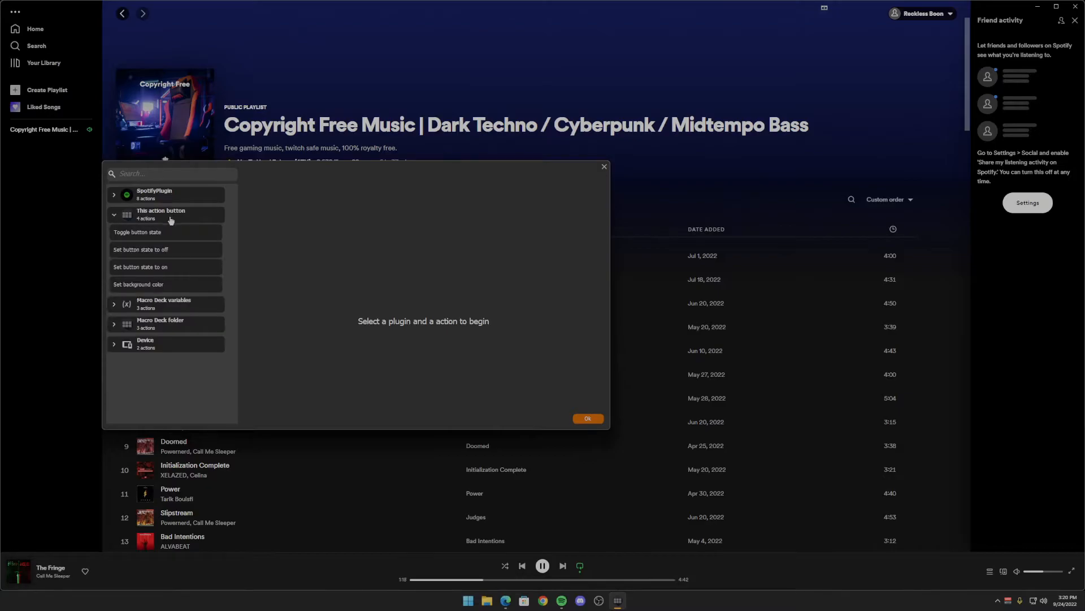
{"action": "left_click", "coordinate": [166, 269]}
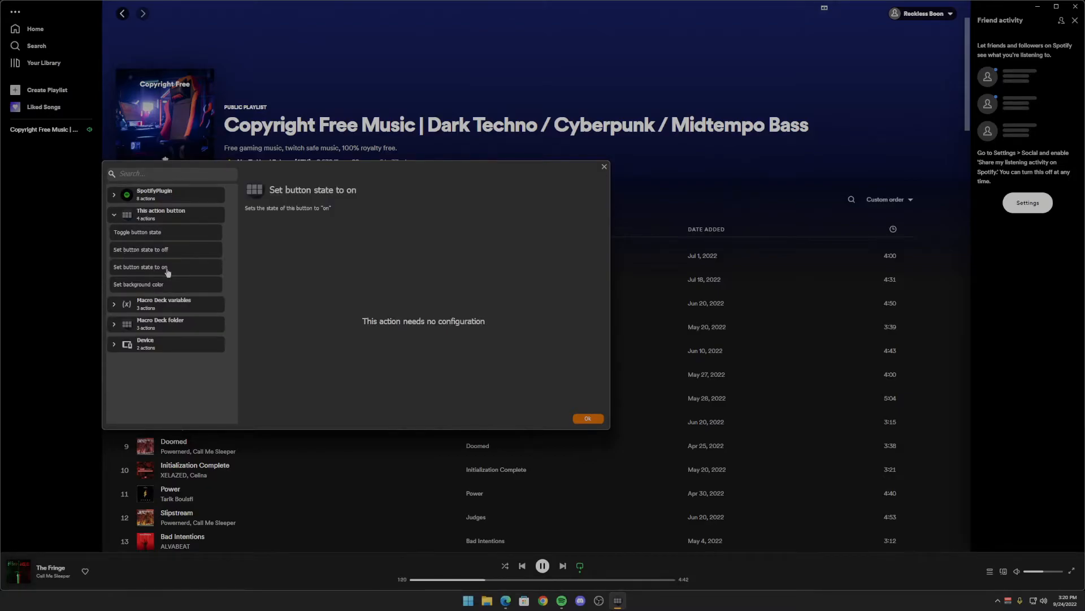
{"action": "left_click", "coordinate": [588, 419]}
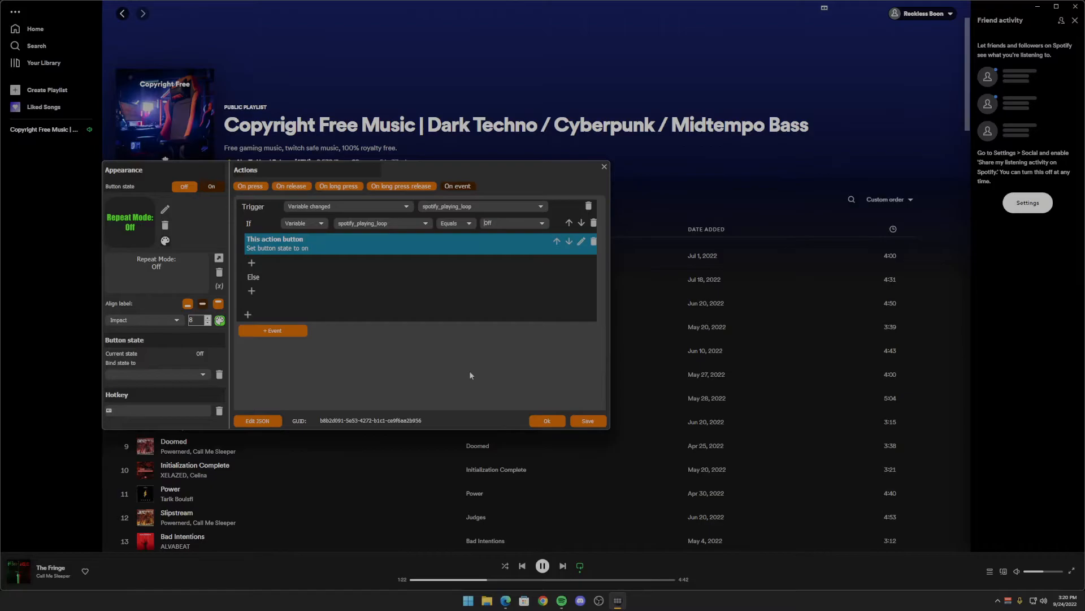
- Add the "Set button state to off" action to the Else branch of the condition
{"action": "left_click", "coordinate": [252, 291]}
{"action": "left_click", "coordinate": [259, 303]}
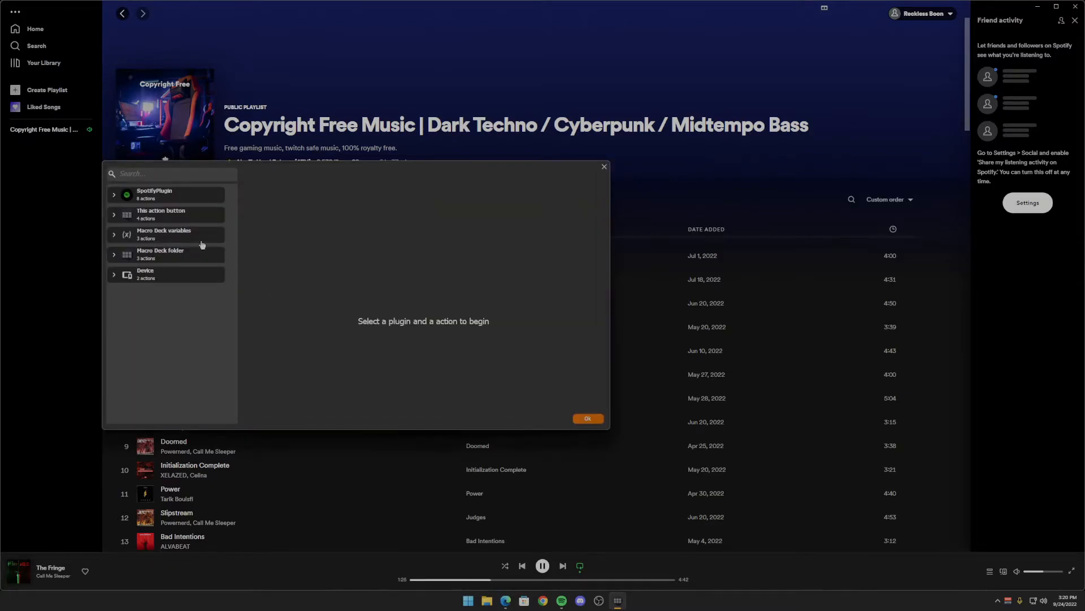
{"action": "left_click", "coordinate": [168, 211]}
{"action": "left_click", "coordinate": [149, 255]}
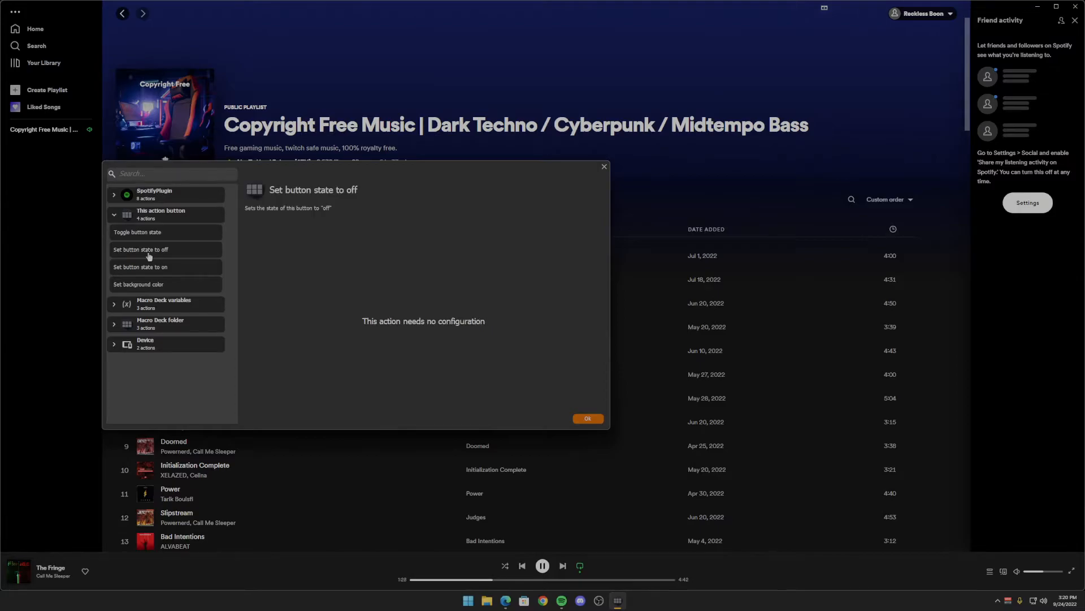
{"action": "left_click", "coordinate": [588, 419]}
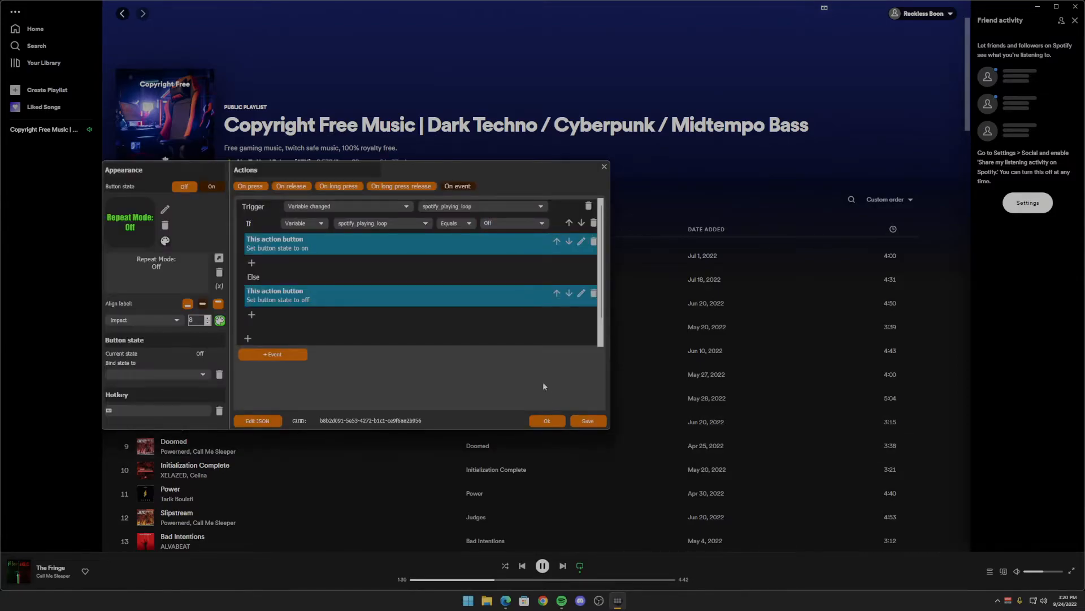
- Confirm the Repeat Mode: Off button and simulate its On press event
{"action": "left_click", "coordinate": [541, 420]}
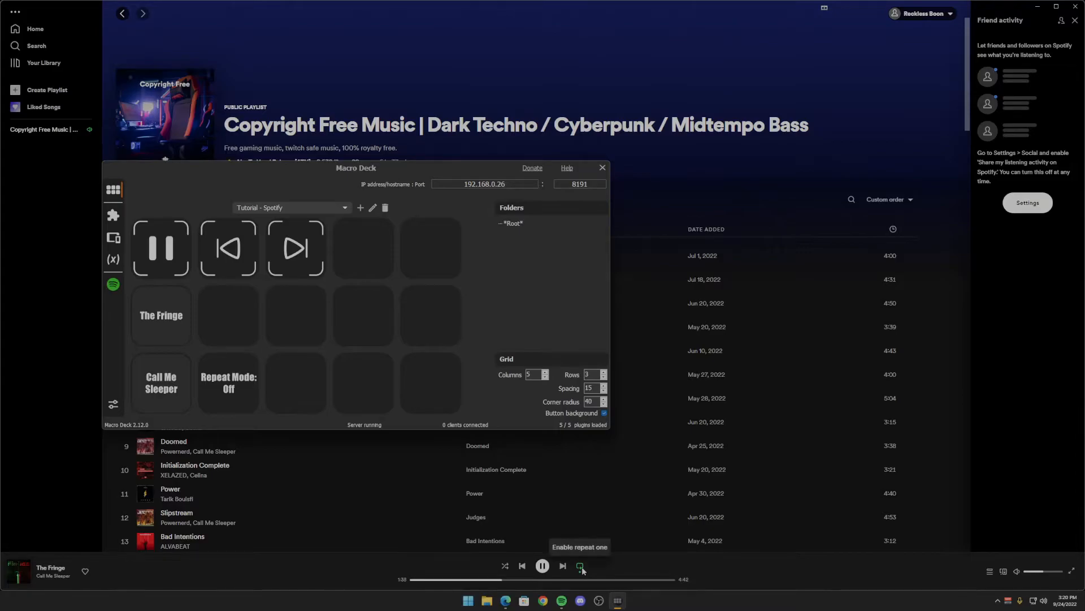
{"action": "right_click", "coordinate": [229, 390]}
{"action": "left_click", "coordinate": [252, 414]}
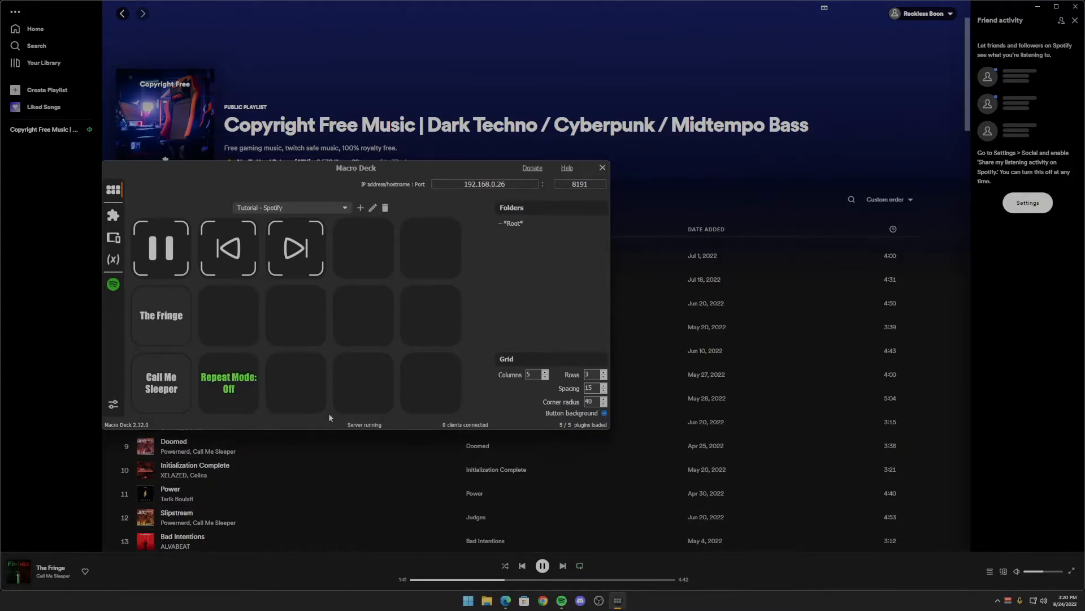
- Copy the Repeat Mode: Off button into the third slot of the last row
{"action": "right_click", "coordinate": [232, 391]}
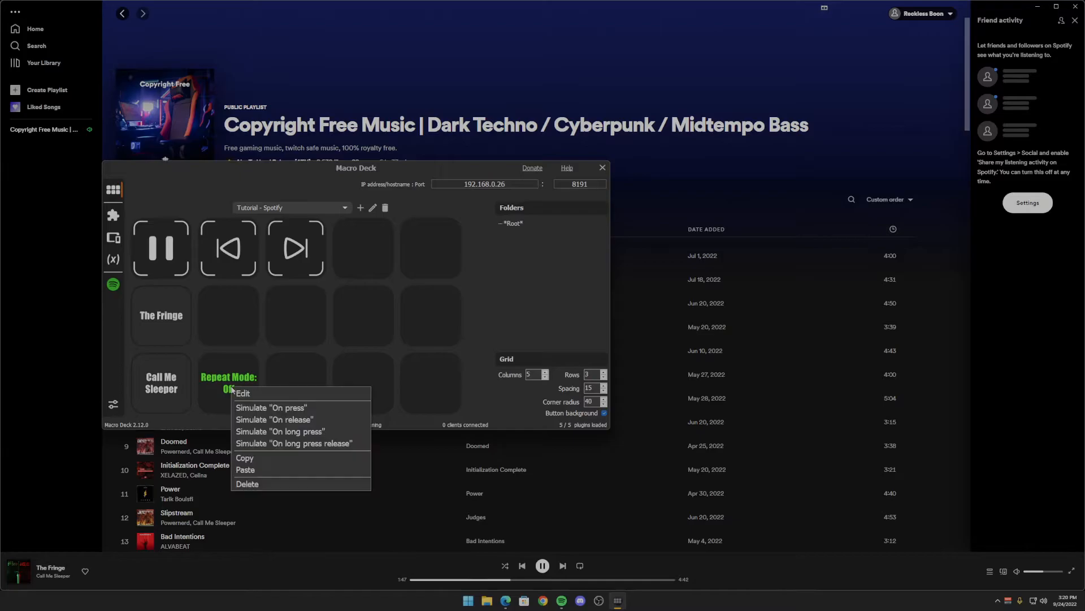
{"action": "left_click", "coordinate": [252, 458]}
{"action": "right_click", "coordinate": [289, 388]}
{"action": "left_click", "coordinate": [309, 467]}
- Change the working mode of the Repeat action on the copied button in the third slot to Whole playlist
{"action": "right_click", "coordinate": [296, 386]}
{"action": "left_click", "coordinate": [308, 390]}
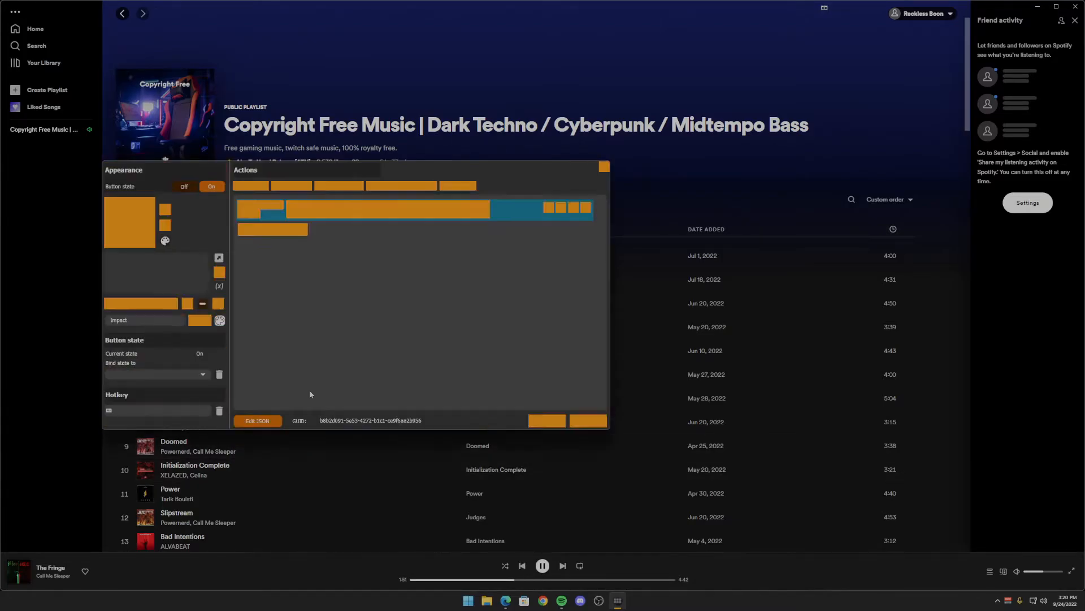
{"action": "left_click", "coordinate": [574, 207]}
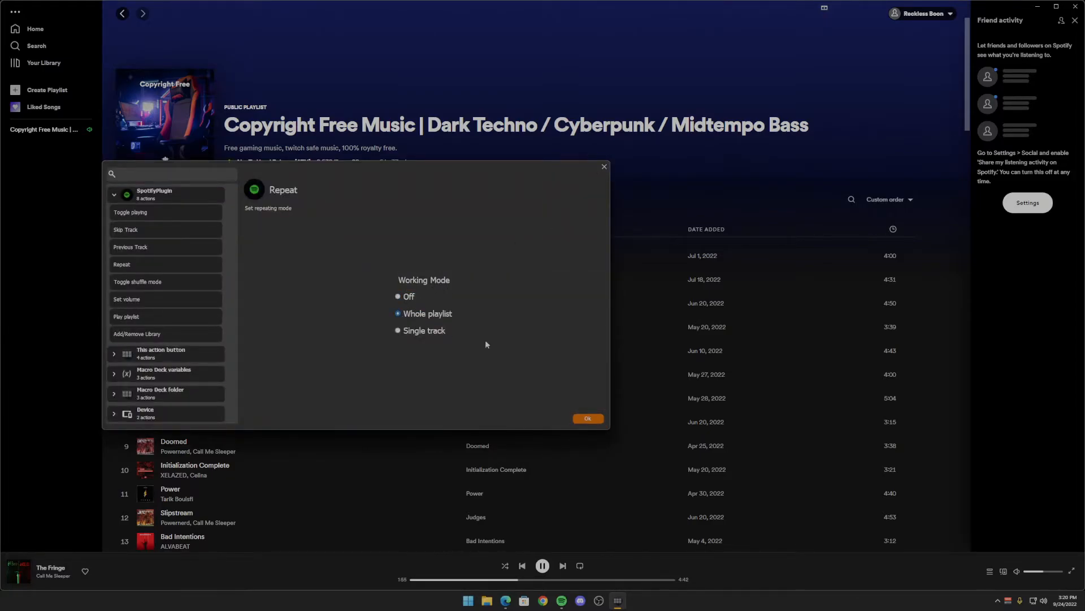
{"action": "left_click", "coordinate": [588, 419]}
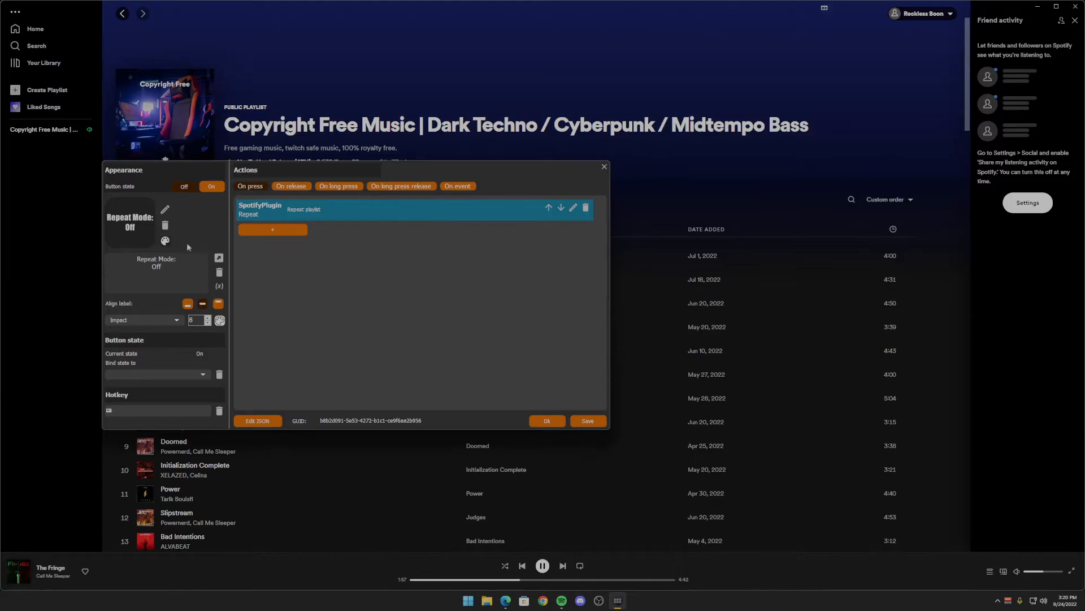
- Change the label's second line to "Whole Playlist" in both the Off and On states of the copied button
{"action": "left_click_drag", "start_coordinate": [166, 267], "coordinate": [149, 267]}
{"action": "type", "text": "Whole Playlist"}
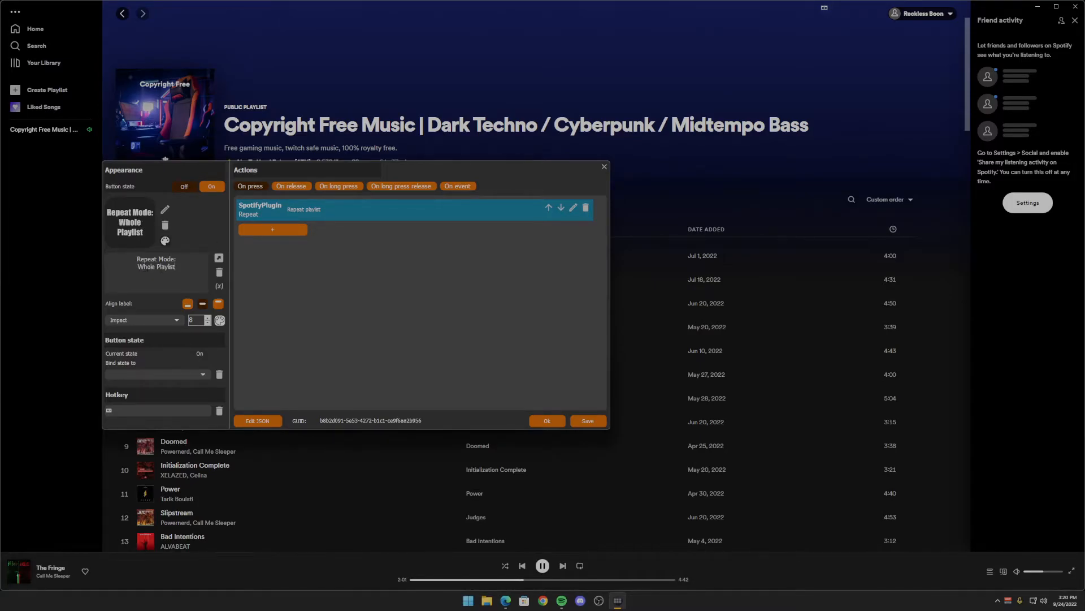
{"action": "left_click", "coordinate": [212, 188]}
{"action": "key", "text": "BackSpace"}
{"action": "key", "text": "BackSpace"}
{"action": "key", "text": "BackSpace"}
{"action": "type", "text": "Whole Playlist"}
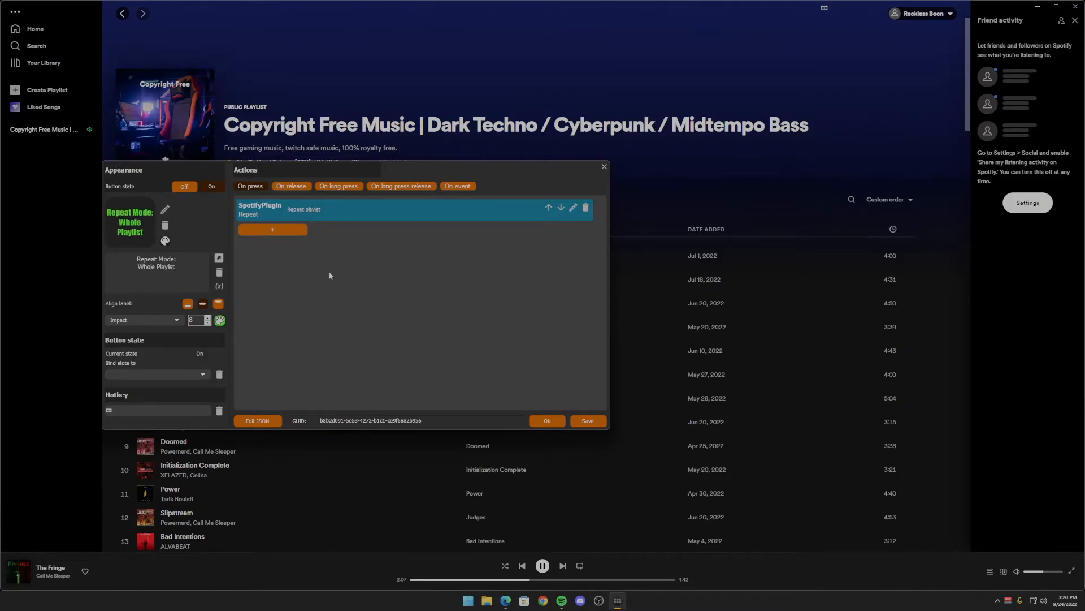
- Change the value compared with spotify_playing_loop in the Whole Playlist button's On event condition, and confirm the button
{"action": "left_click", "coordinate": [460, 187]}
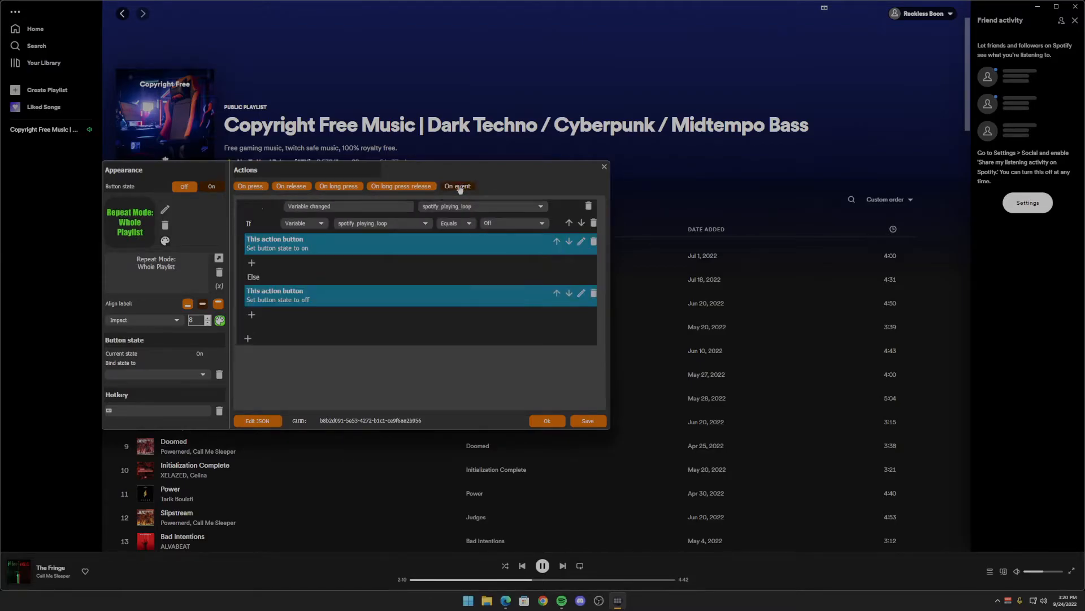
{"action": "left_click", "coordinate": [504, 225]}
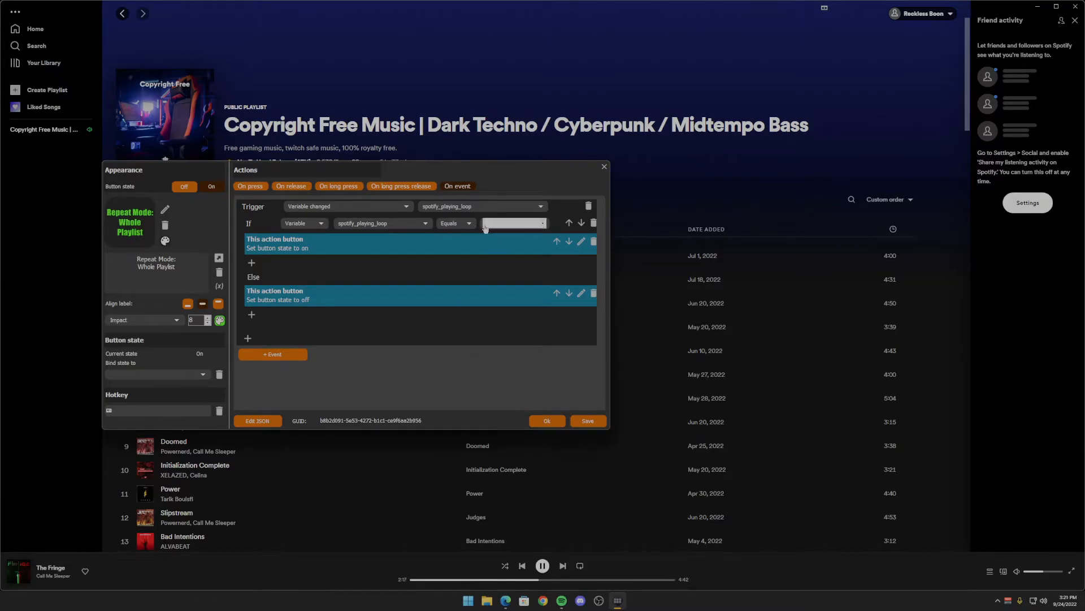
{"action": "left_click", "coordinate": [547, 421]}
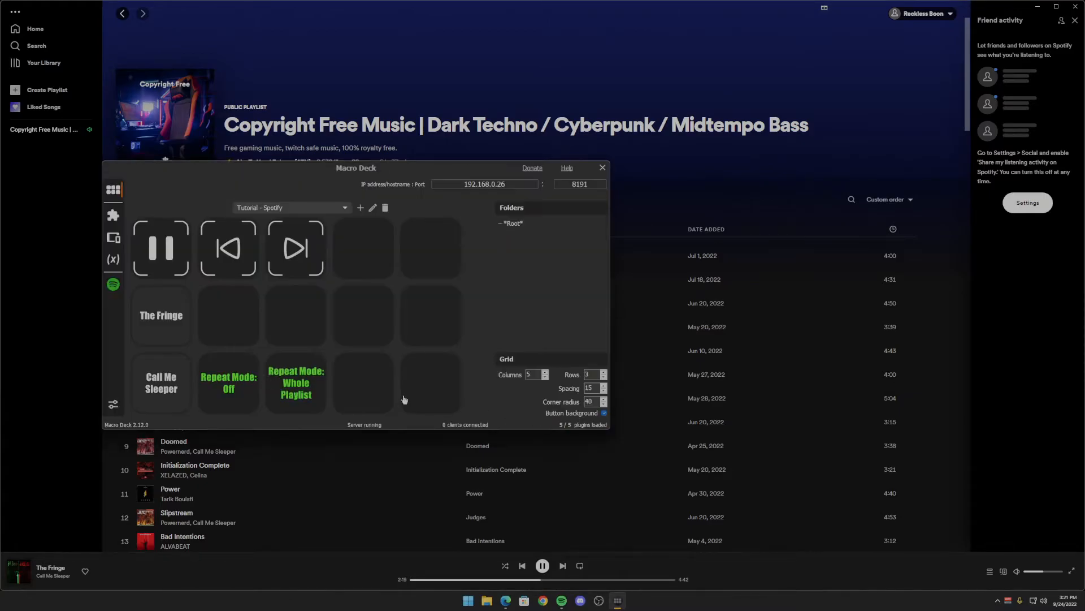
- Test the repeat buttons by simulating On press for Repeat Mode: Off and for Repeat Mode: Whole Playlist
{"action": "left_click", "coordinate": [298, 390]}
{"action": "left_click", "coordinate": [617, 600]}
{"action": "left_click", "coordinate": [617, 600]}
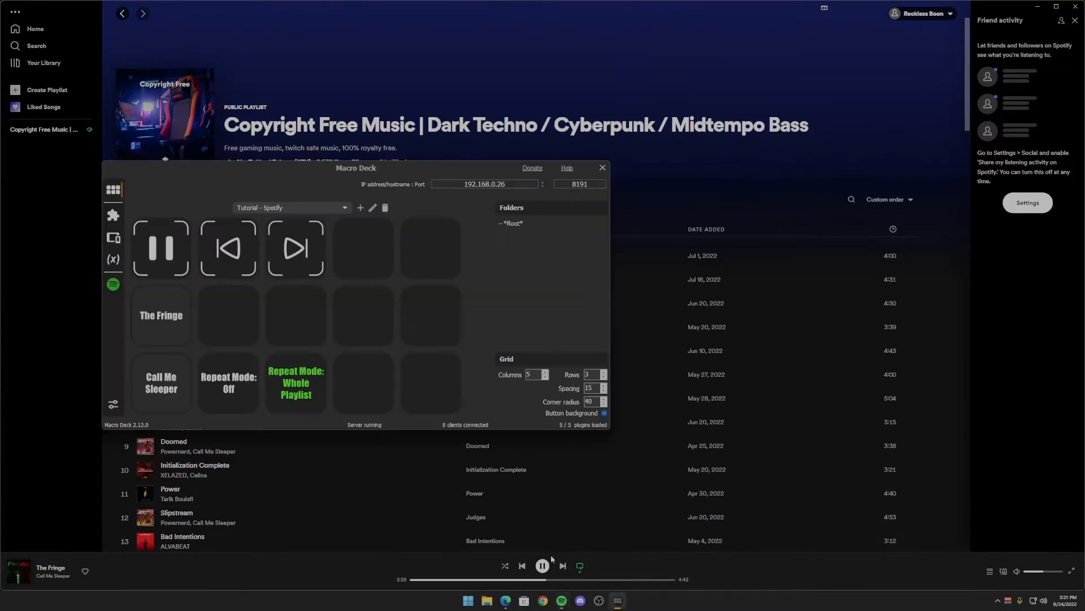
{"action": "right_click", "coordinate": [235, 387]}
{"action": "left_click", "coordinate": [249, 417]}
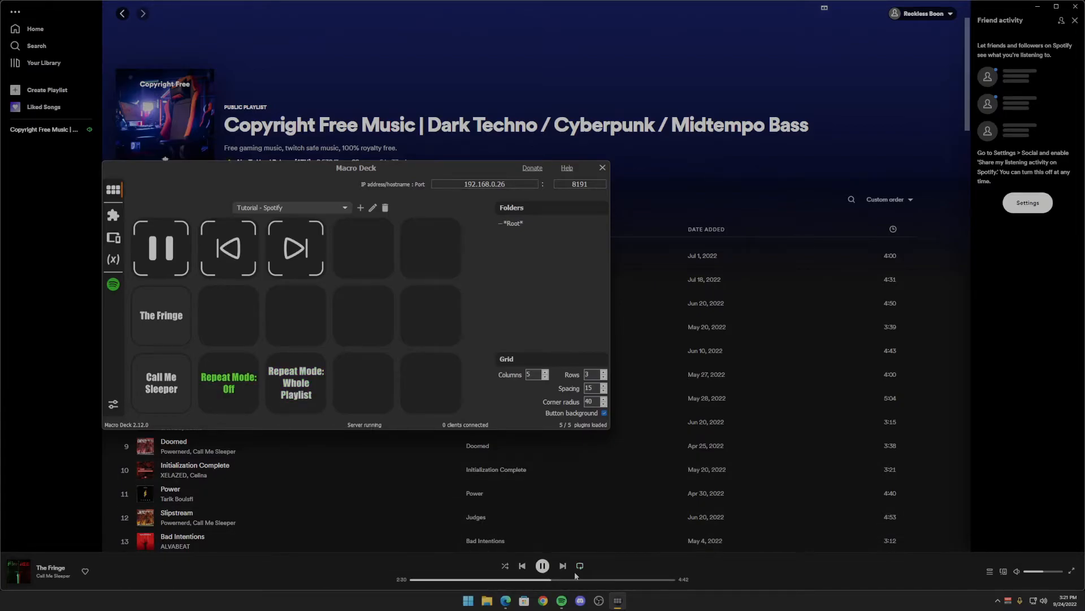
{"action": "right_click", "coordinate": [282, 385]}
{"action": "left_click", "coordinate": [303, 405]}
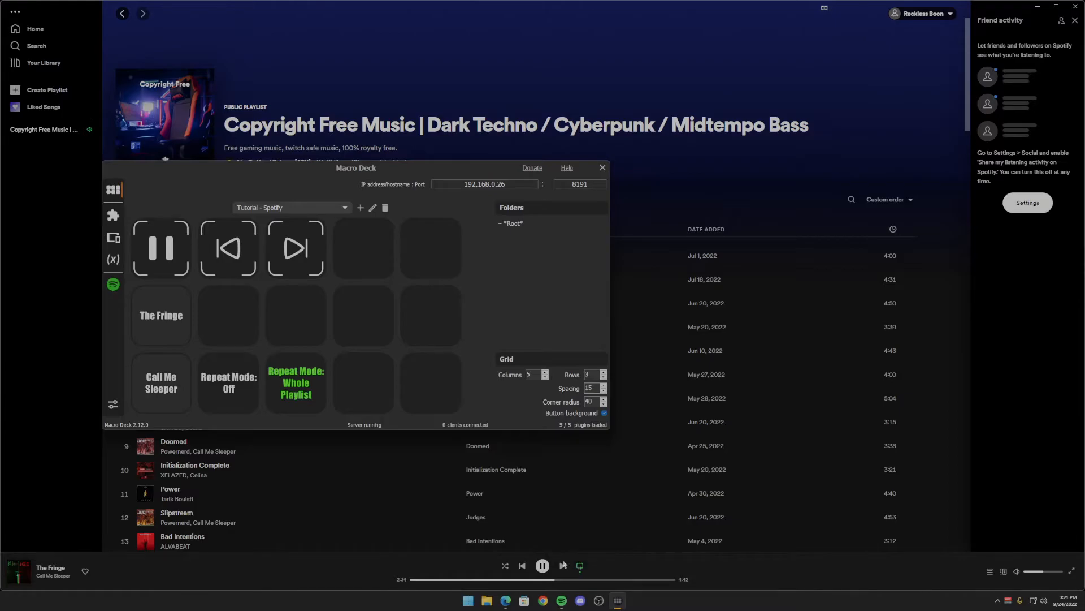
- Copy the Repeat Mode: Whole Playlist button into the fourth slot of the last row
{"action": "right_click", "coordinate": [291, 382]}
{"action": "left_click", "coordinate": [309, 454]}
{"action": "right_click", "coordinate": [347, 396]}
{"action": "left_click", "coordinate": [369, 480]}
- Change the working mode of the Repeat action on the copied button in the fourth slot to Single track
{"action": "right_click", "coordinate": [354, 387]}
{"action": "left_click", "coordinate": [373, 399]}
{"action": "left_click", "coordinate": [573, 208]}
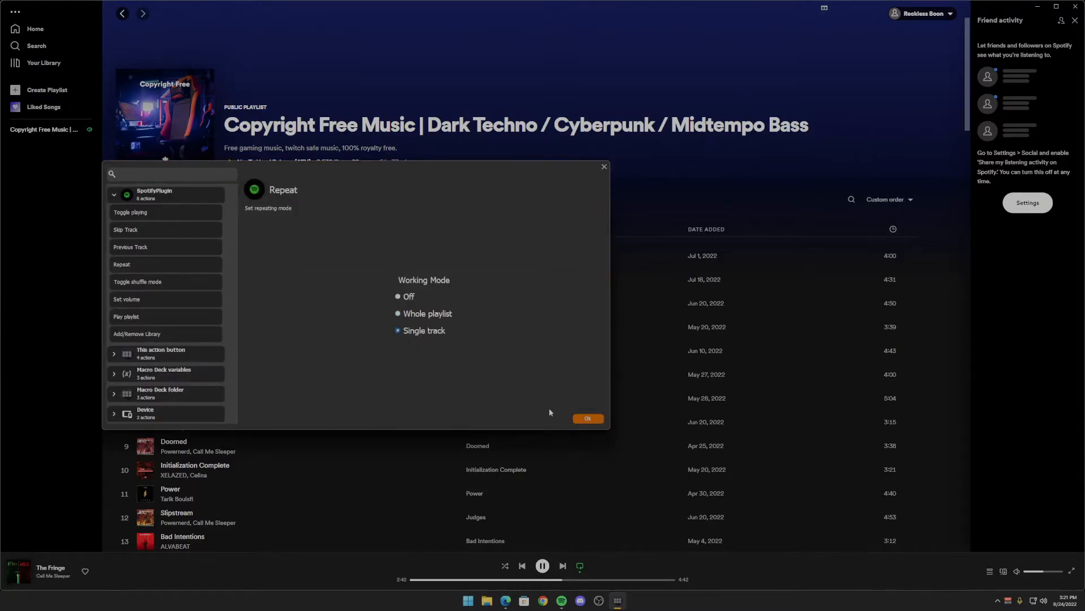
{"action": "left_click", "coordinate": [588, 419]}
- Change the second label line to Single Track for both the Off and On states of the copied repeat button
{"action": "left_click_drag", "start_coordinate": [175, 267], "coordinate": [136, 266]}
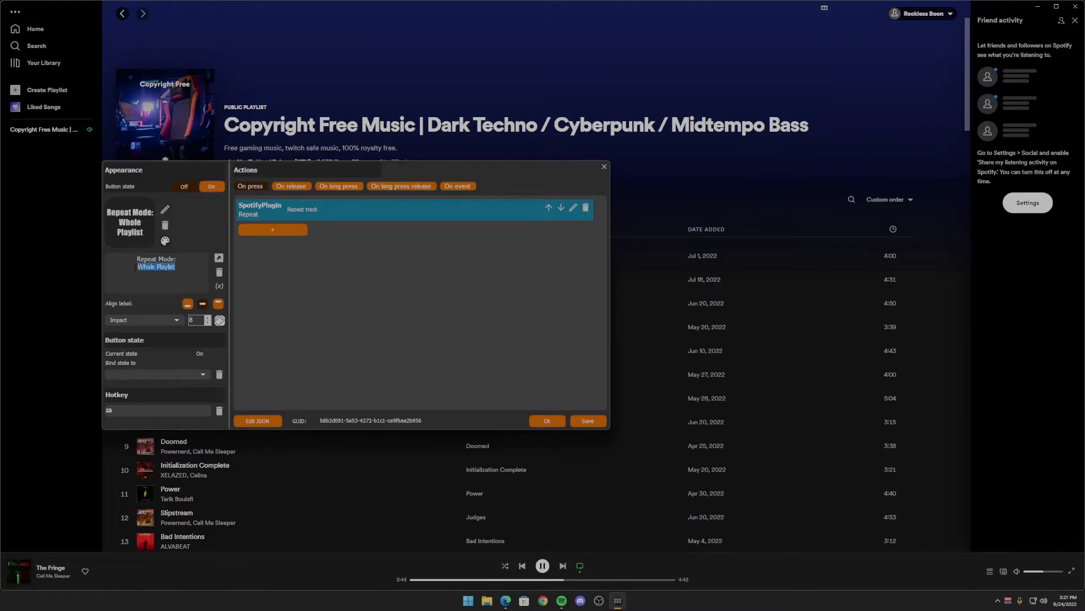
{"action": "type", "text": "Single Track"}
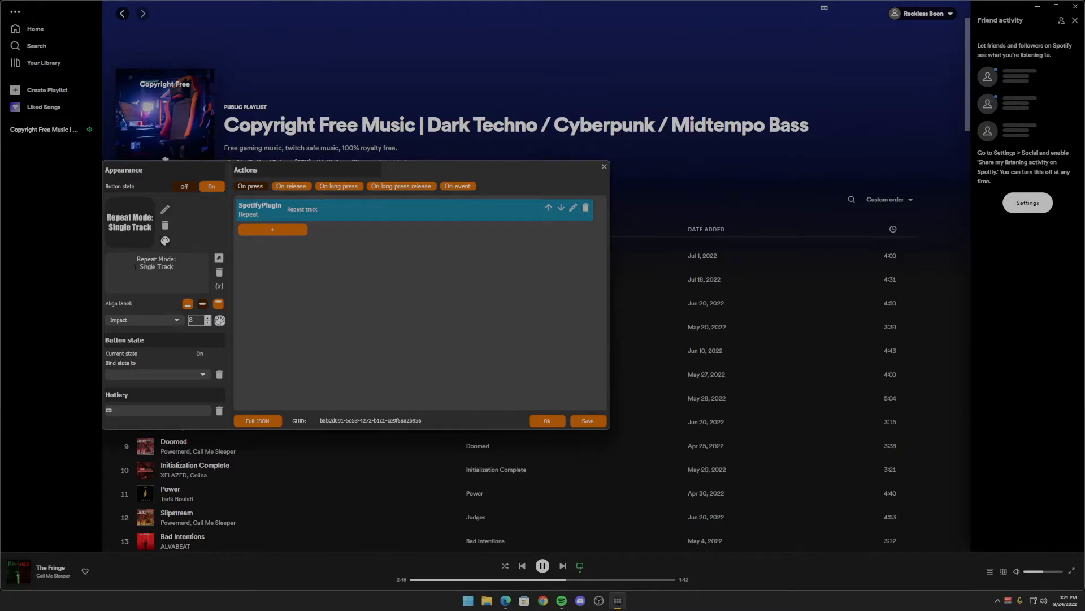
{"action": "left_click", "coordinate": [211, 188]}
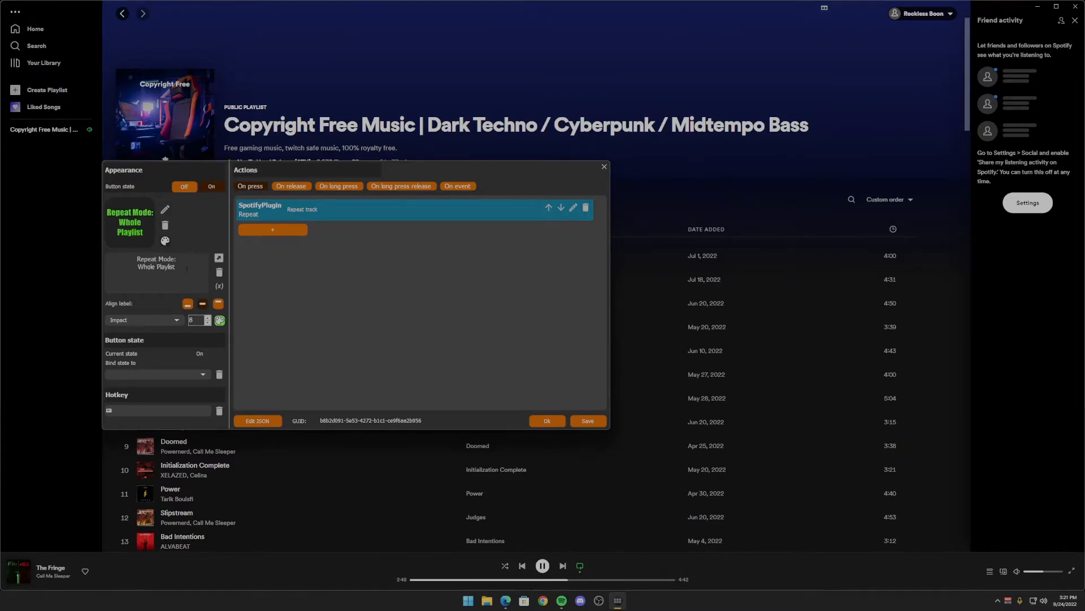
{"action": "key", "text": "shift+Home"}
{"action": "type", "text": "Single "}
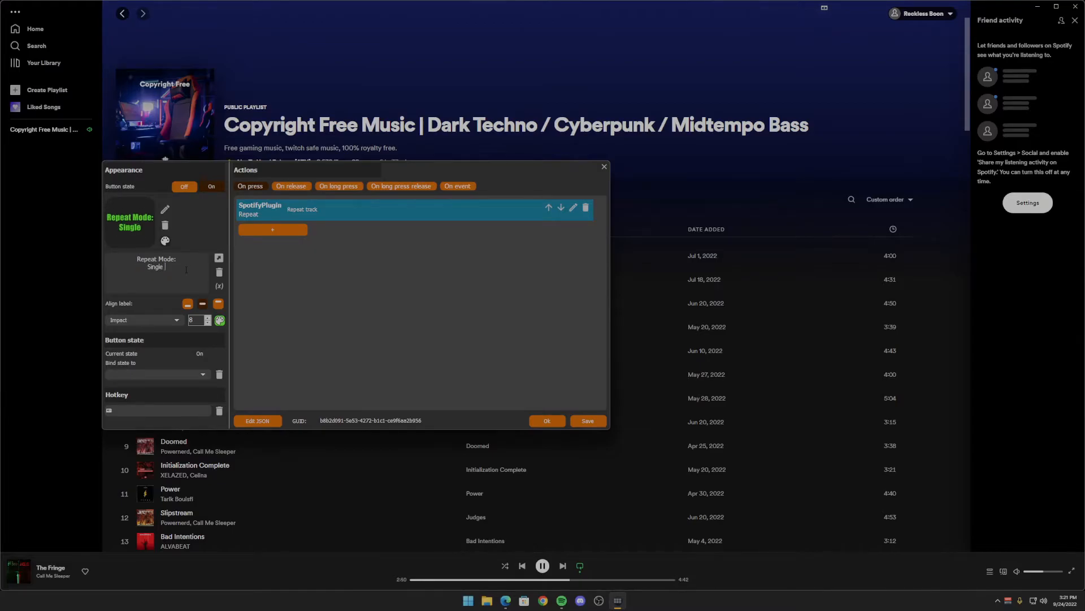
{"action": "type", "text": "Track"}
{"action": "left_click", "coordinate": [185, 188]}
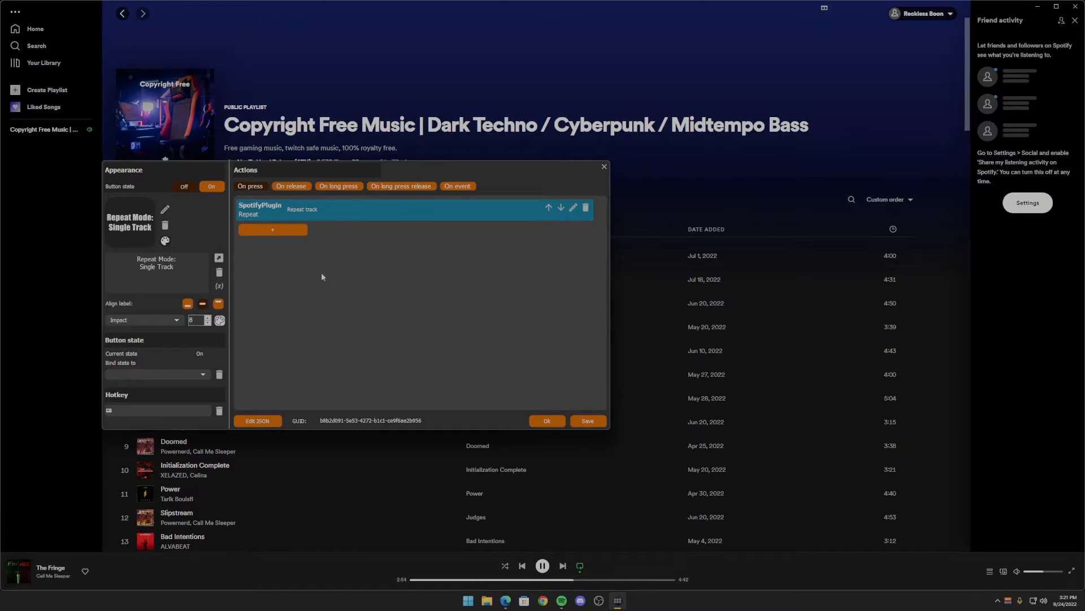
- Change the value compared with spotify_playing_loop in the Single Track button's On event condition, and confirm the button
{"action": "left_click", "coordinate": [458, 186]}
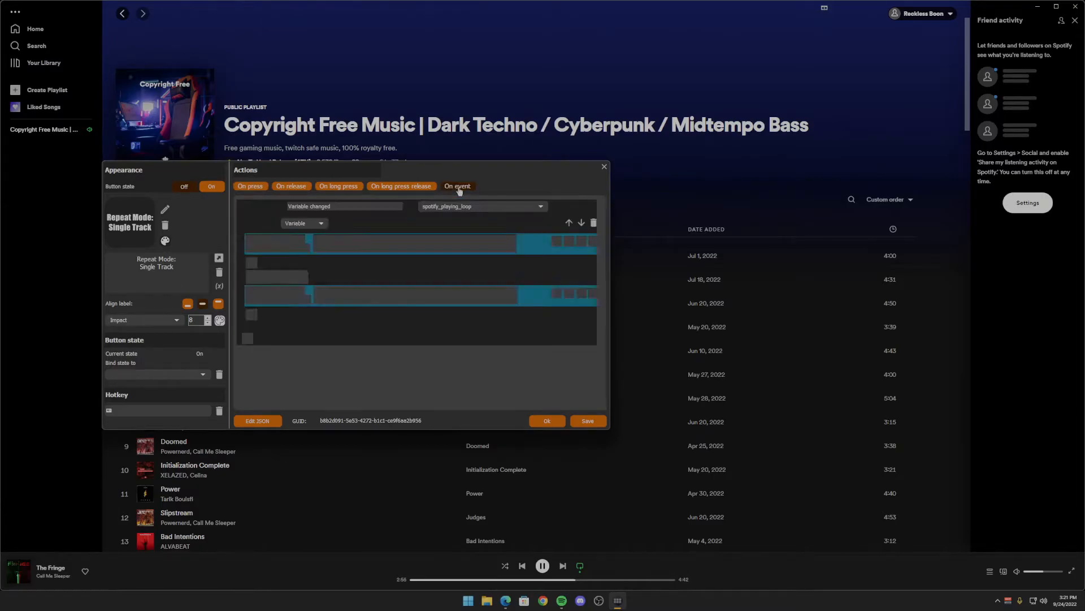
{"action": "left_click", "coordinate": [511, 224]}
{"action": "type", "text": "text"}
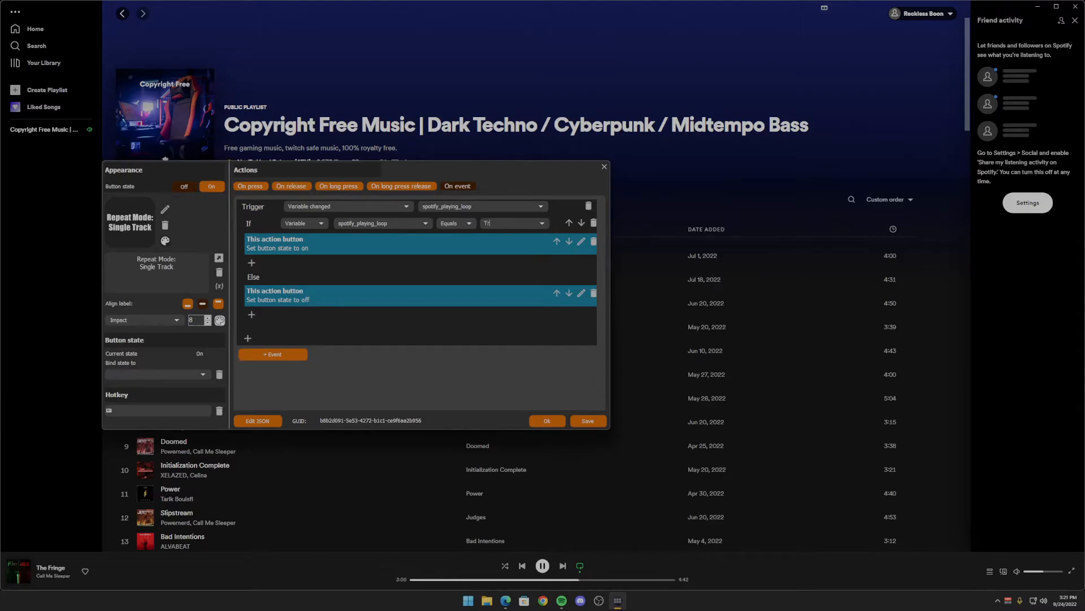
{"action": "left_click", "coordinate": [548, 421]}
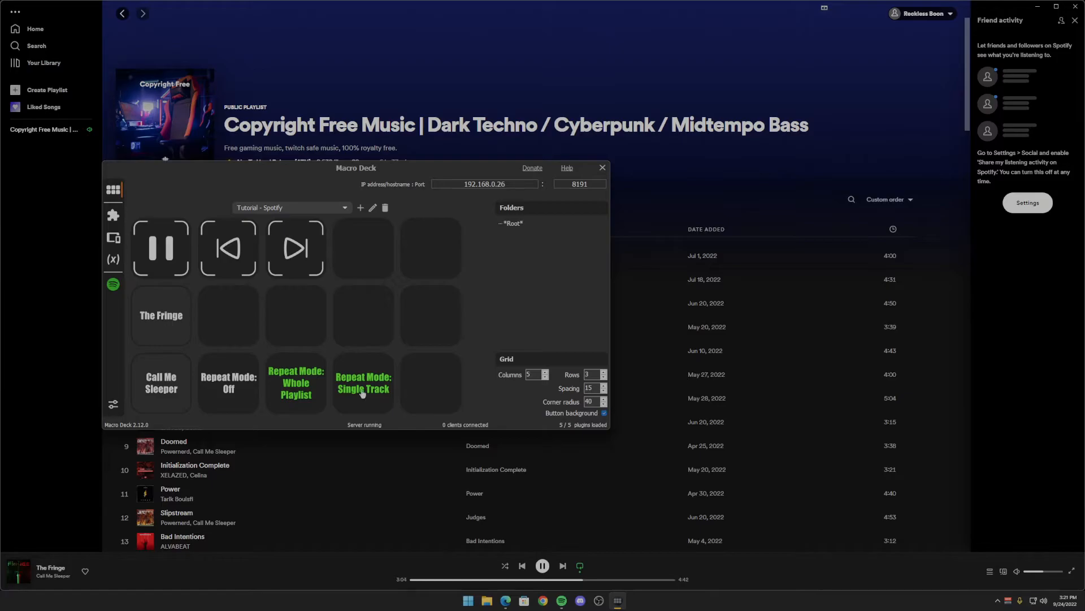
- Test the repeat buttons by simulating On press for Off, Whole Playlist, Single Track and Off again
{"action": "right_click", "coordinate": [234, 385]}
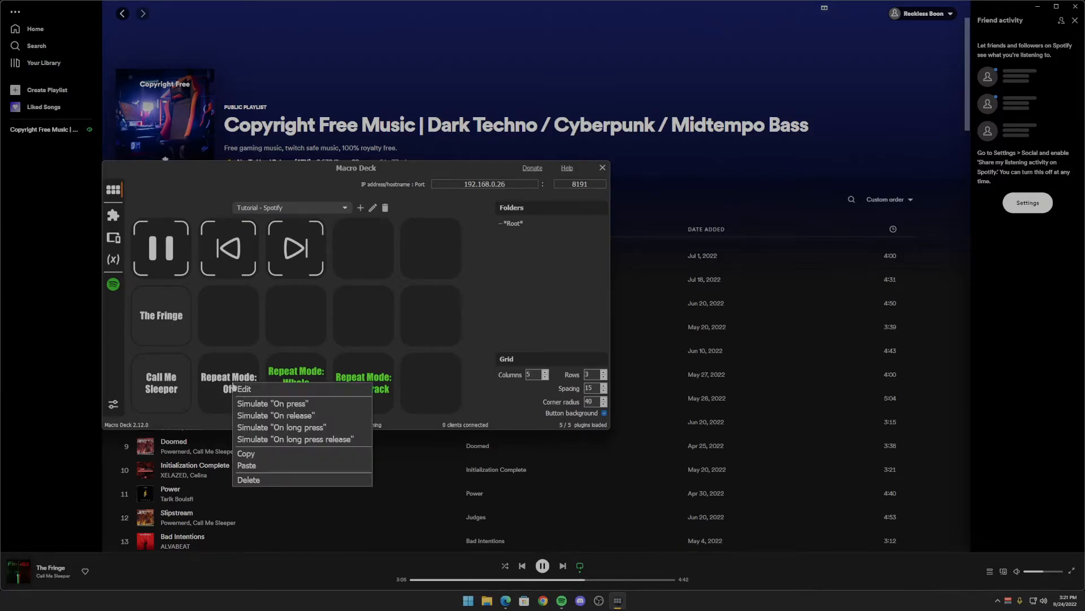
{"action": "left_click", "coordinate": [248, 403]}
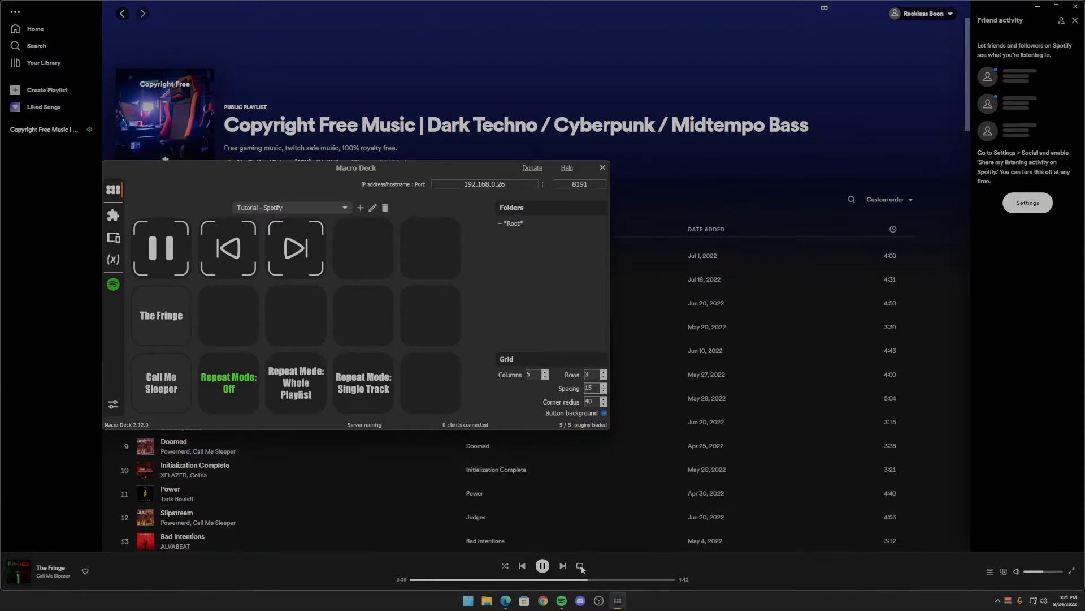
{"action": "right_click", "coordinate": [290, 376]}
{"action": "left_click", "coordinate": [304, 396]}
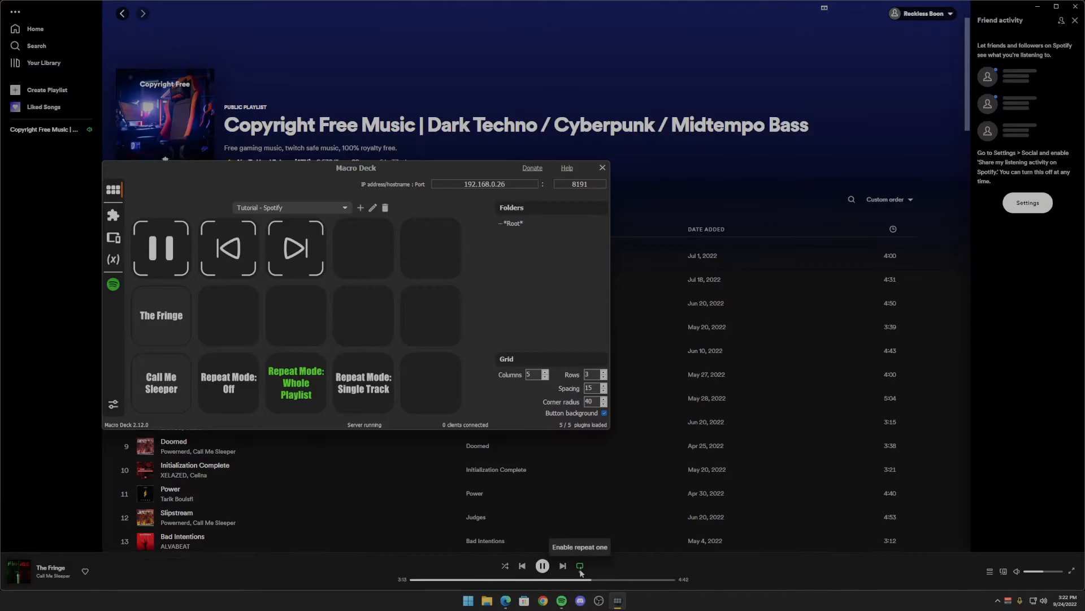
{"action": "right_click", "coordinate": [347, 380]}
{"action": "left_click", "coordinate": [368, 402]}
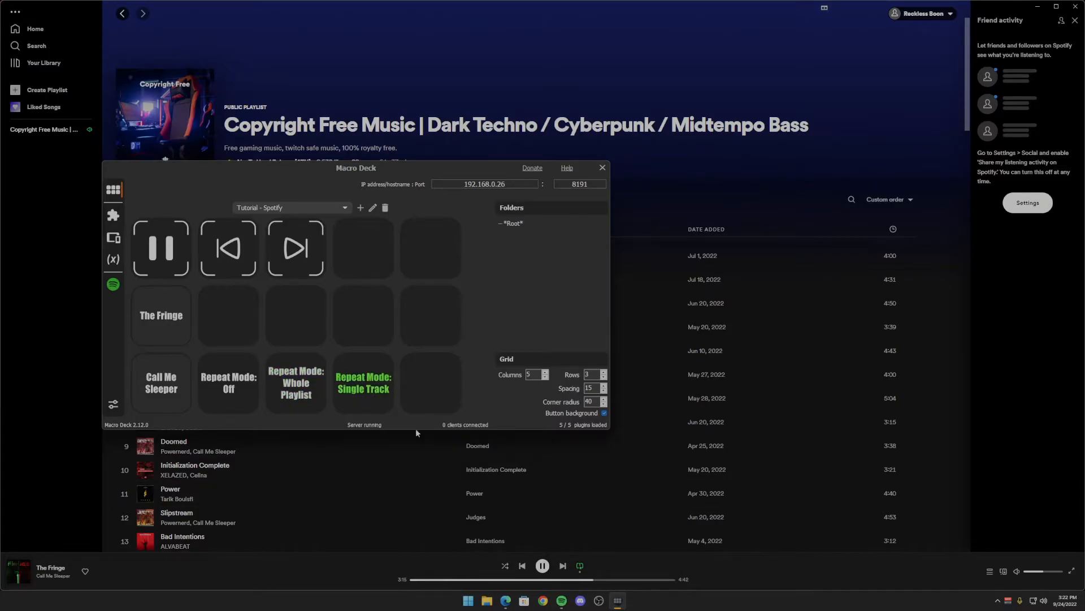
{"action": "right_click", "coordinate": [229, 372]}
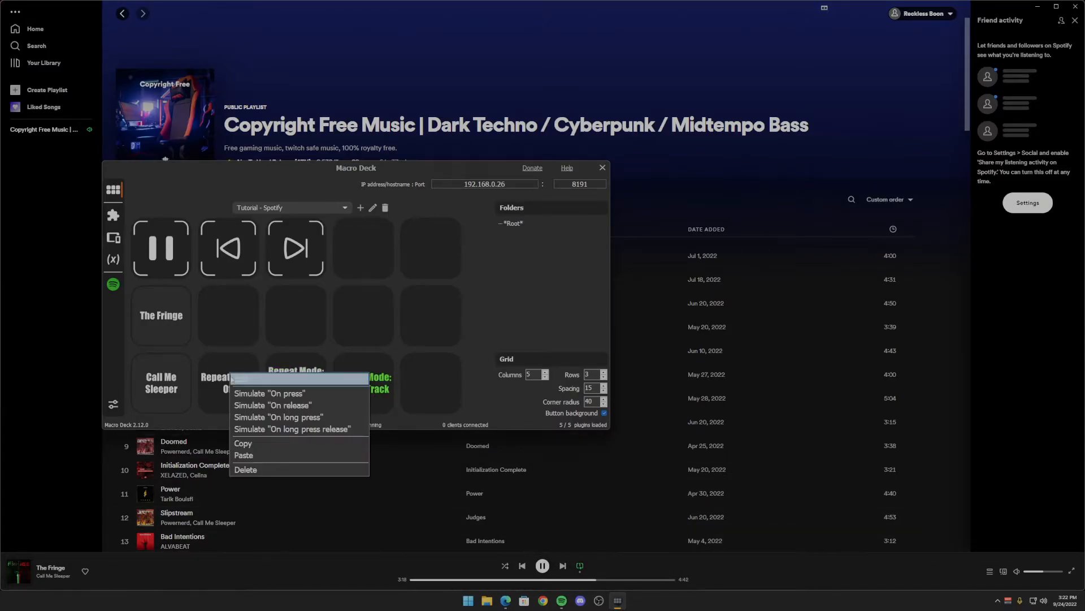
{"action": "left_click", "coordinate": [256, 394]}
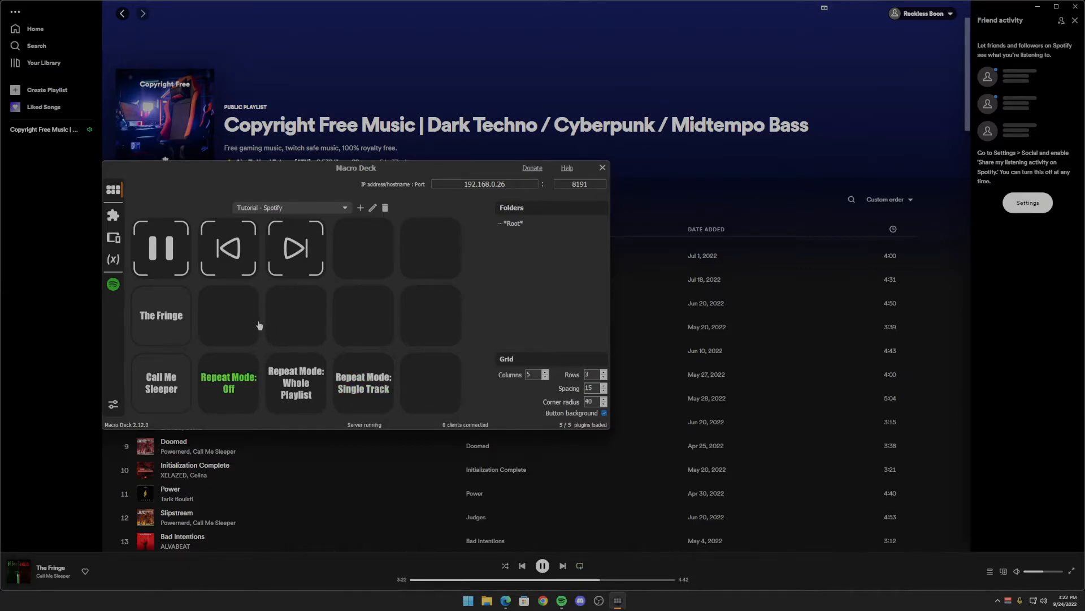
- Create a button in the fifth slot of the first row with the Spotify Toggle shuffle mode action set to Toggle
{"action": "right_click", "coordinate": [427, 255]}
{"action": "left_click", "coordinate": [436, 258]}
{"action": "left_click", "coordinate": [265, 208]}
{"action": "left_click", "coordinate": [262, 218]}
{"action": "left_click", "coordinate": [174, 197]}
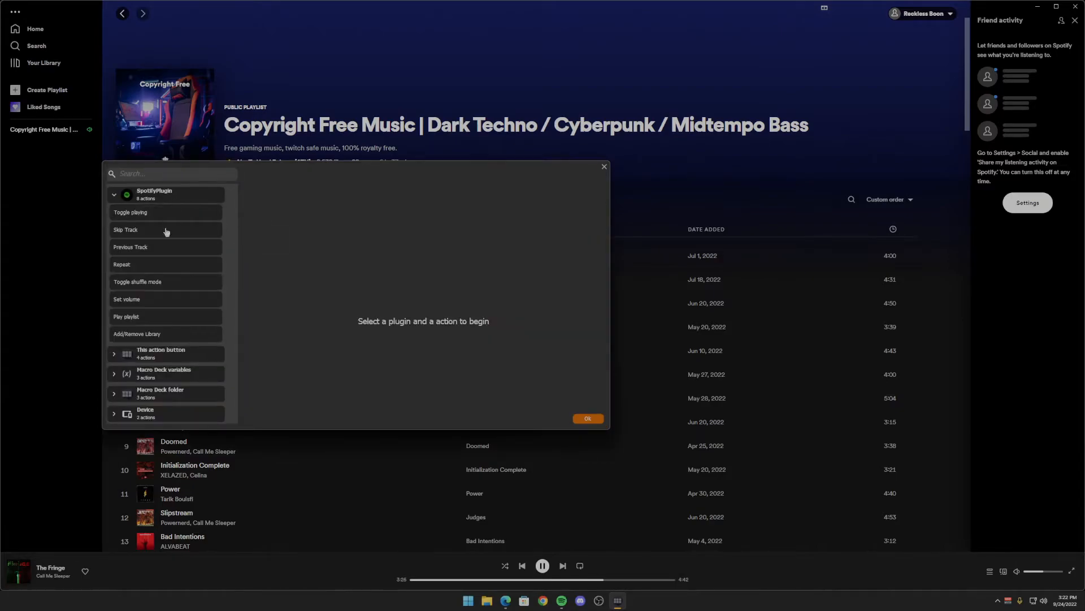
{"action": "left_click", "coordinate": [136, 286]}
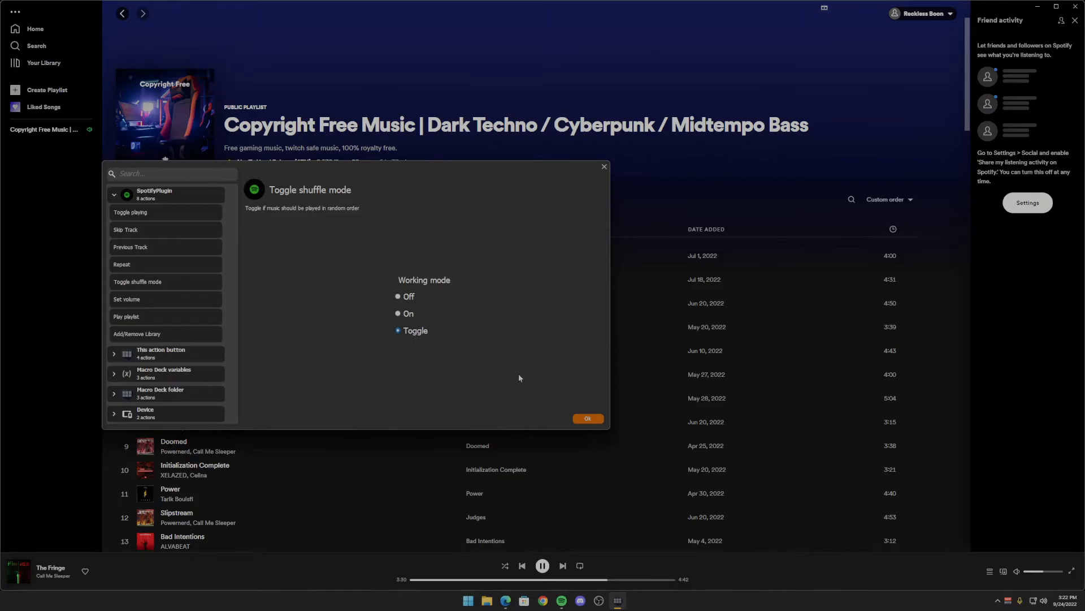
{"action": "left_click", "coordinate": [587, 419]}
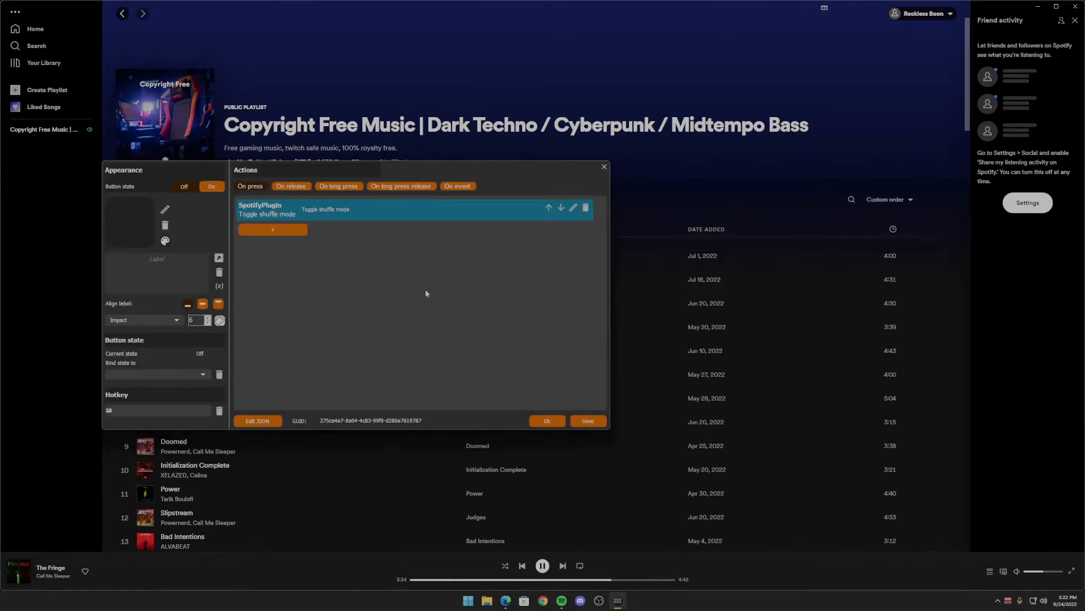
- Label the button's Off state Shuffle, aligned to the centre with font size 8
{"action": "left_click", "coordinate": [156, 259]}
{"action": "type", "text": "Shuffle"}
{"action": "left_click", "coordinate": [202, 304]}
{"action": "left_click", "coordinate": [208, 317]}
{"action": "left_click", "coordinate": [208, 317]}
- Give the button's On state the same centred Shuffle label at size 8, coloured green
{"action": "double_click", "coordinate": [156, 259]}
{"action": "left_click", "coordinate": [210, 187]}
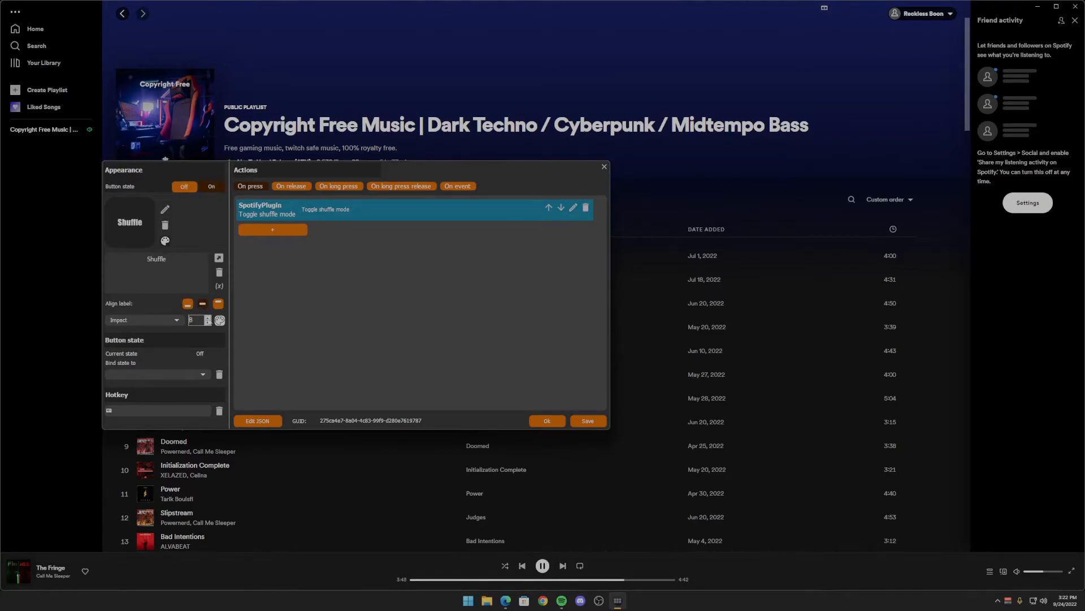
{"action": "left_click", "coordinate": [220, 320]}
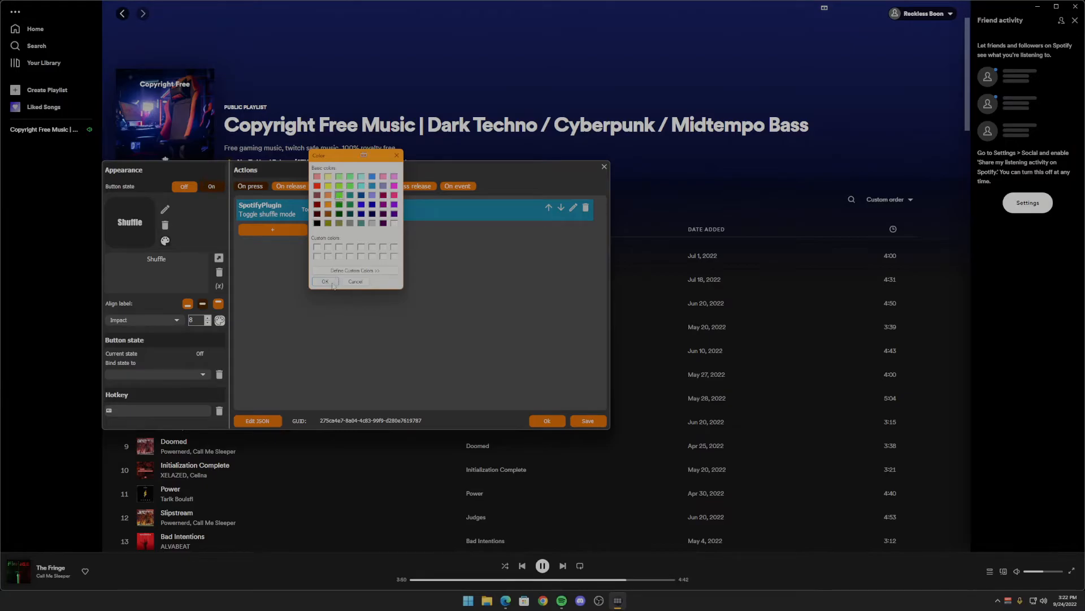
{"action": "left_click", "coordinate": [325, 281]}
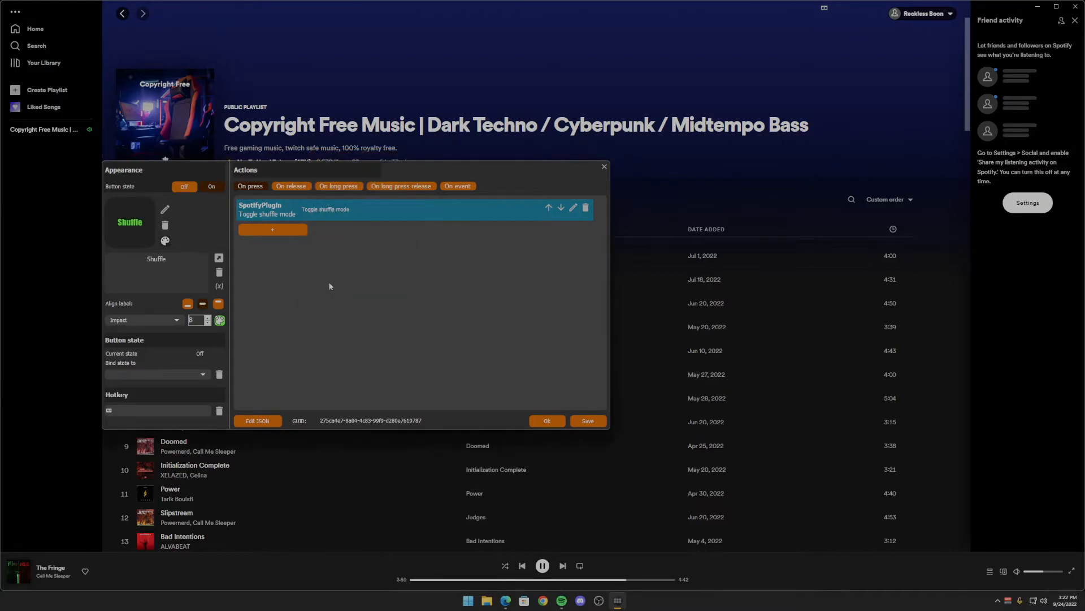
- Bind the Shuffle button's state to the spotify_playing_shuffle variable and confirm the button
{"action": "left_click", "coordinate": [165, 375]}
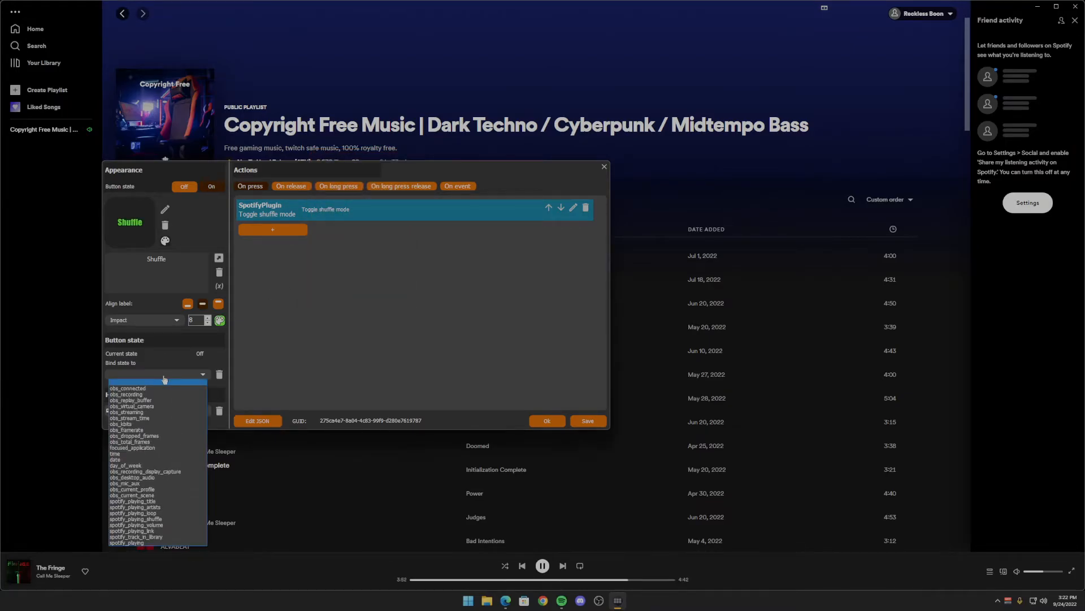
{"action": "left_click", "coordinate": [159, 520]}
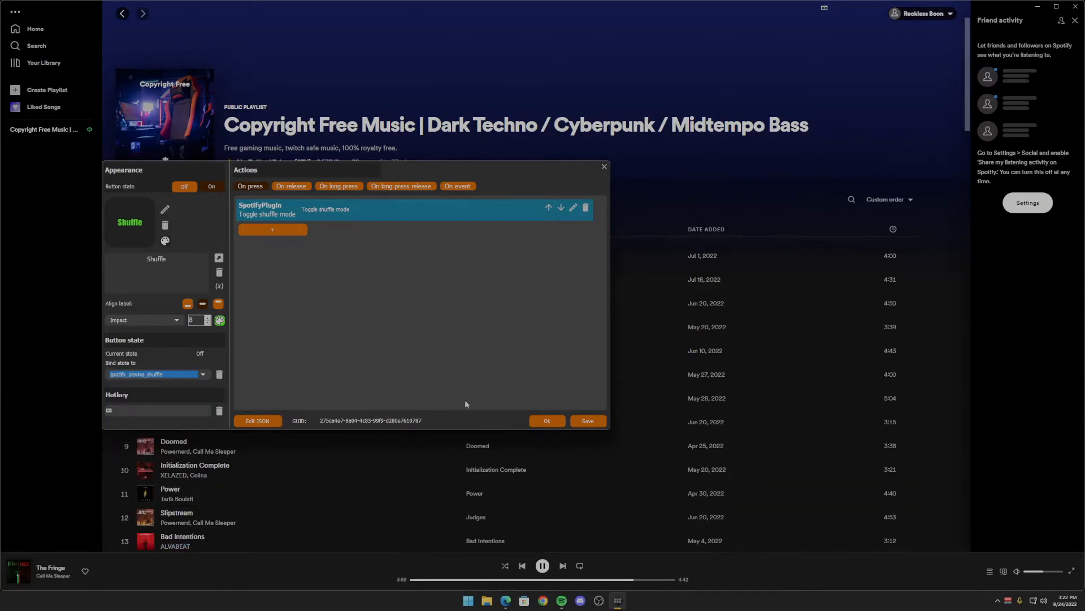
{"action": "left_click", "coordinate": [547, 421]}
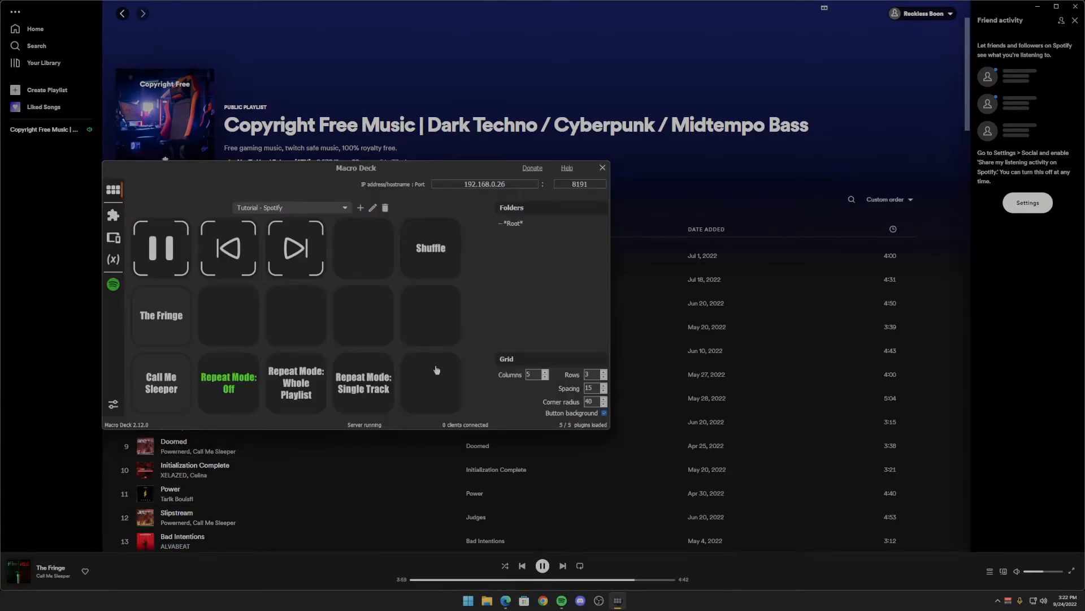
- Test the Shuffle button by simulating On press twice, toggling shuffle on and off
{"action": "right_click", "coordinate": [434, 246]}
{"action": "left_click", "coordinate": [450, 266]}
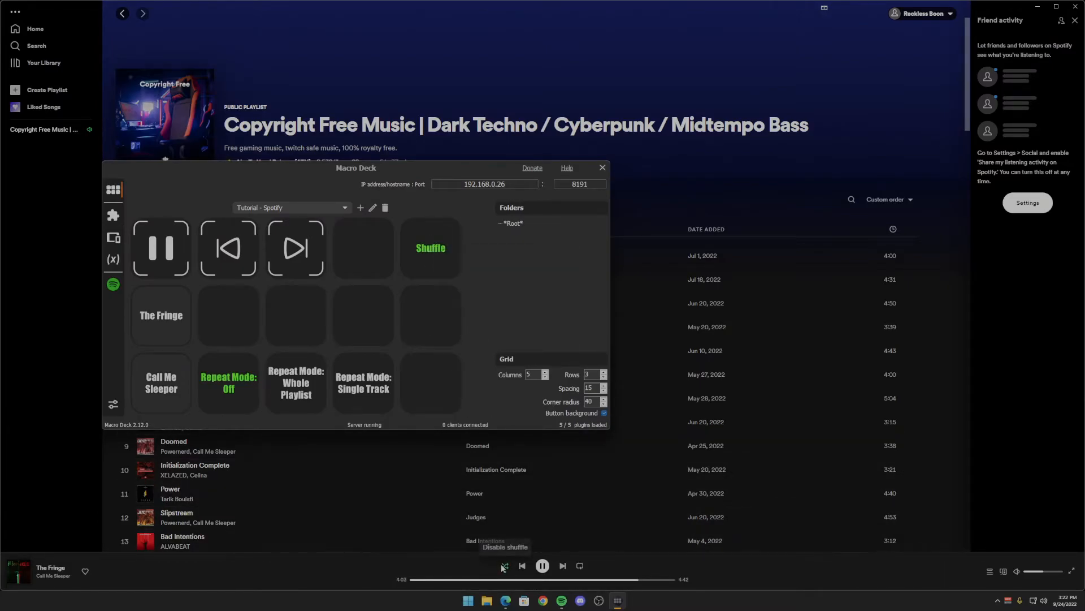
{"action": "right_click", "coordinate": [437, 262]}
{"action": "left_click", "coordinate": [455, 277]}
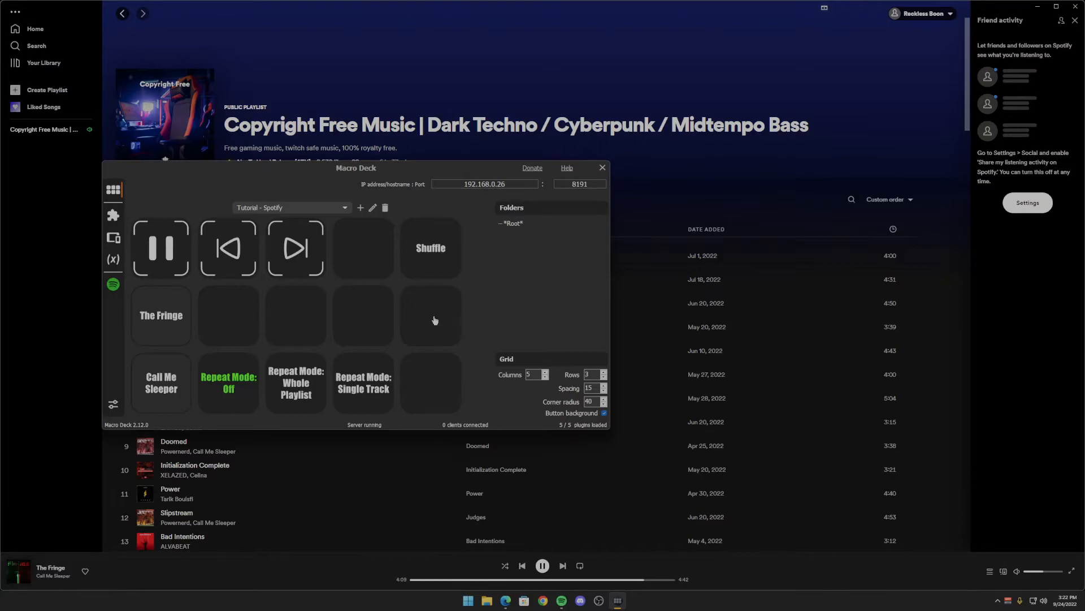
- Create a button in the fifth slot of the second row with the Spotify Set volume action set to Reduce by 10
{"action": "right_click", "coordinate": [434, 317]}
{"action": "left_click", "coordinate": [442, 323]}
{"action": "left_click", "coordinate": [267, 208]}
{"action": "left_click", "coordinate": [269, 221]}
{"action": "left_click", "coordinate": [164, 199]}
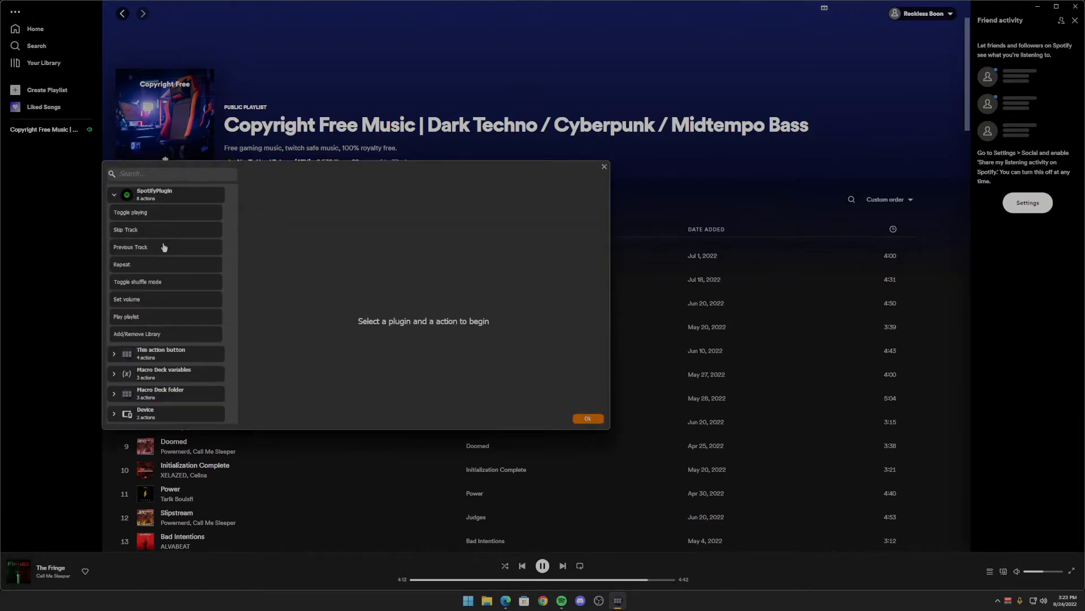
{"action": "left_click", "coordinate": [174, 302]}
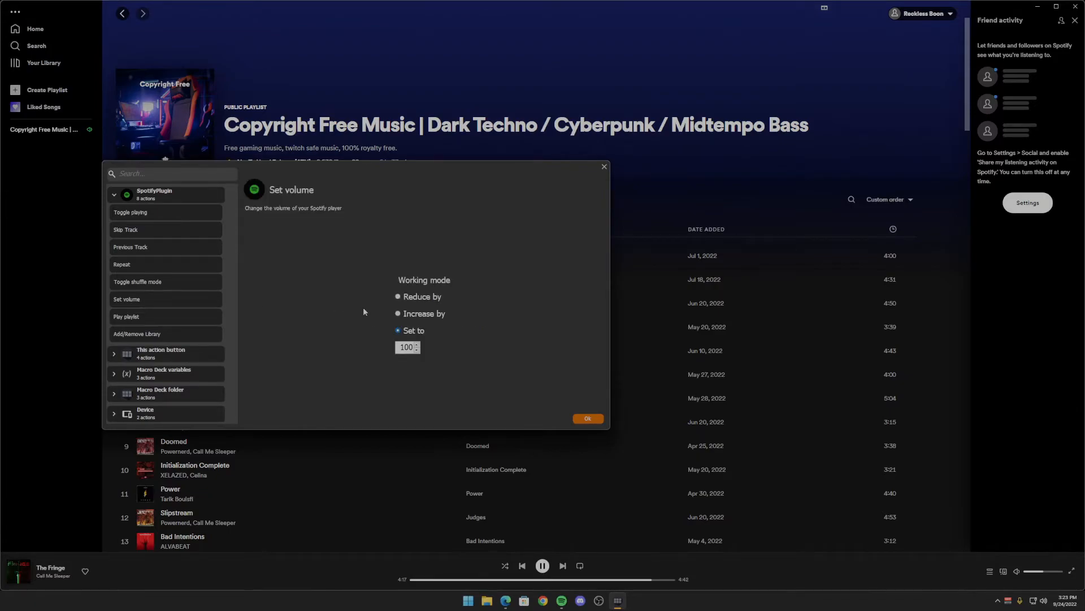
{"action": "left_click", "coordinate": [398, 297]}
{"action": "double_click", "coordinate": [407, 347]}
{"action": "type", "text": "10"}
{"action": "left_click", "coordinate": [588, 419]}
- Assign the framed speaker icon with a minus sign to the volume button and confirm the button
{"action": "left_click", "coordinate": [136, 226]}
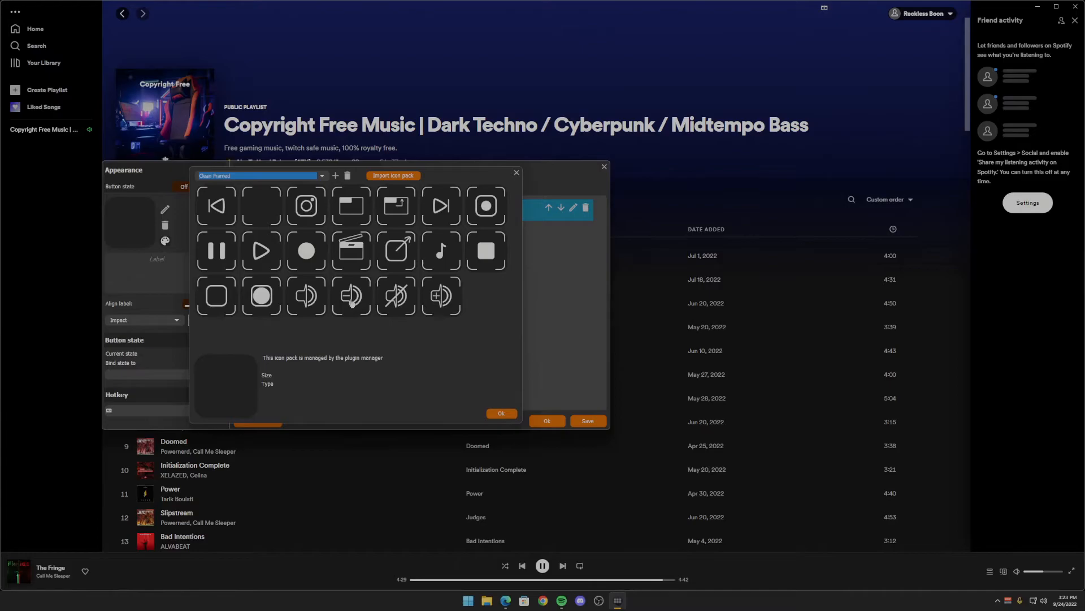
{"action": "left_click", "coordinate": [352, 302]}
{"action": "left_click", "coordinate": [500, 414]}
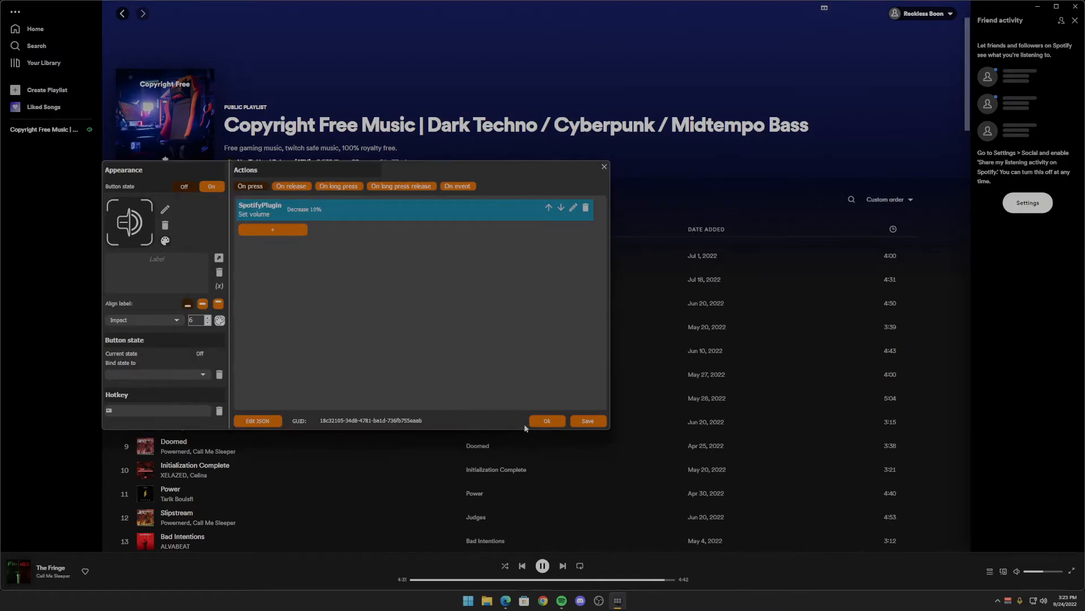
{"action": "left_click", "coordinate": [547, 420]}
- Copy the volume-down button into the fifth slot of the last row
{"action": "right_click", "coordinate": [435, 332]}
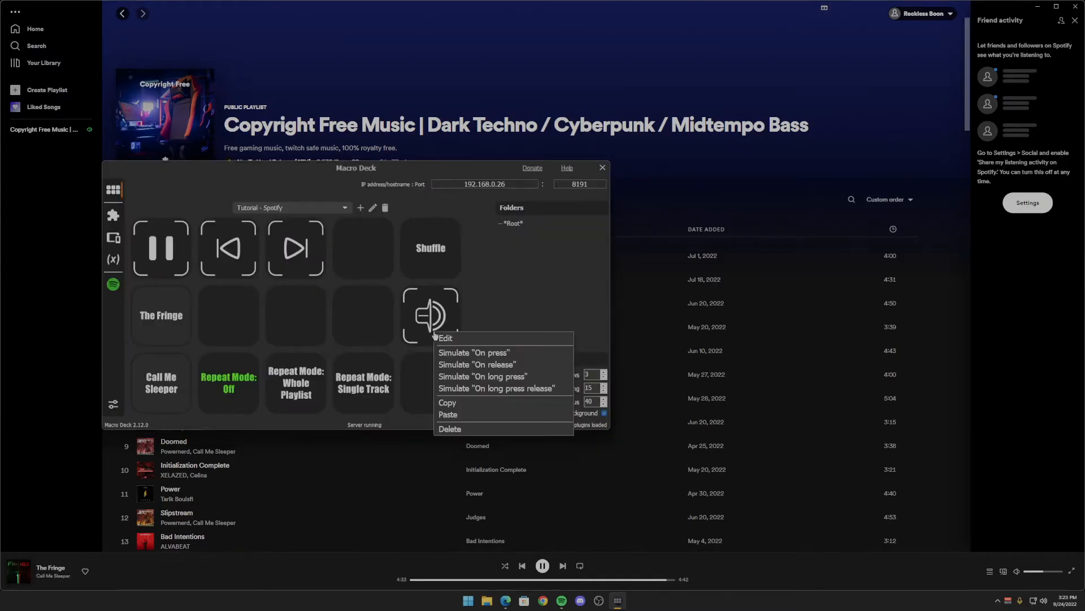
{"action": "left_click", "coordinate": [455, 403]}
{"action": "right_click", "coordinate": [444, 396]}
{"action": "left_click", "coordinate": [449, 472]}
- Replace the copied volume button's icon with the framed speaker icon that has a plus sign
{"action": "right_click", "coordinate": [443, 395]}
{"action": "left_click", "coordinate": [444, 396]}
{"action": "left_click", "coordinate": [136, 235]}
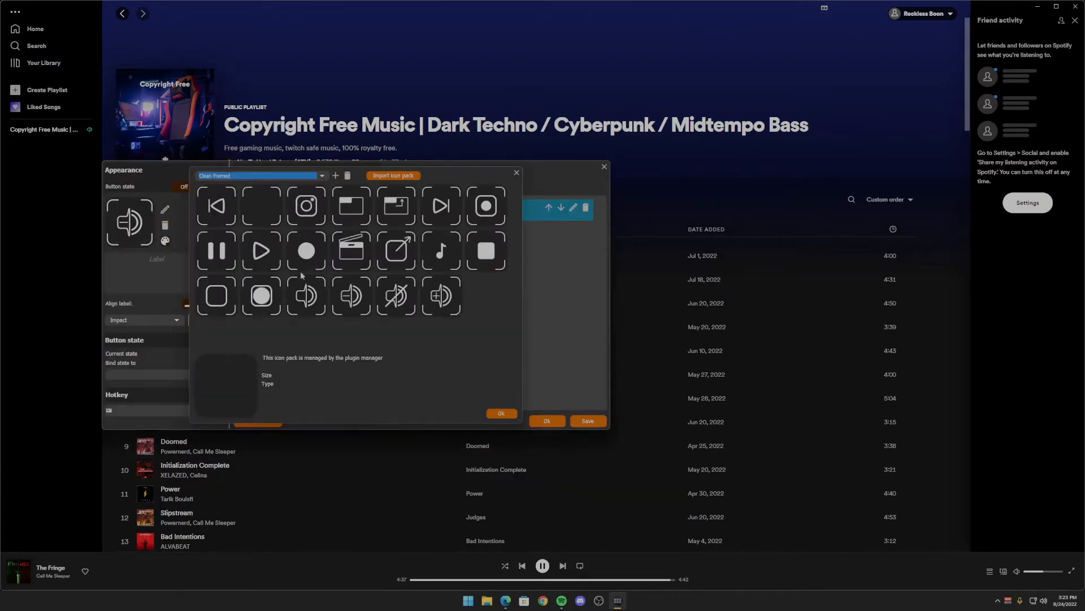
{"action": "left_click", "coordinate": [441, 295]}
{"action": "left_click", "coordinate": [498, 414]}
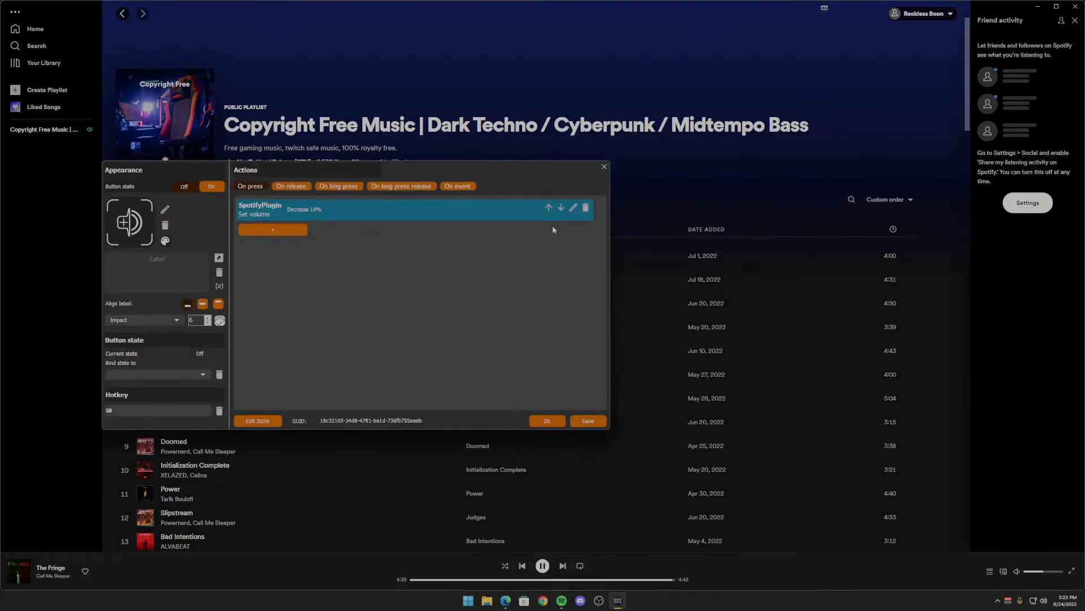
- Change the working mode of the copied button's Set volume action to Increase by, and confirm the button
{"action": "left_click", "coordinate": [572, 207]}
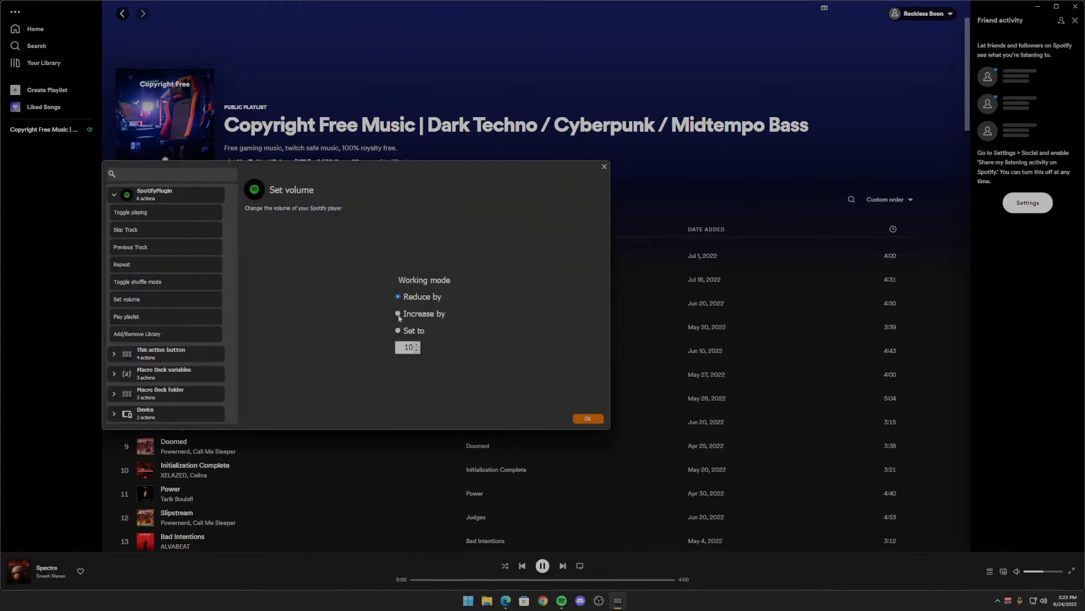
{"action": "left_click", "coordinate": [588, 418]}
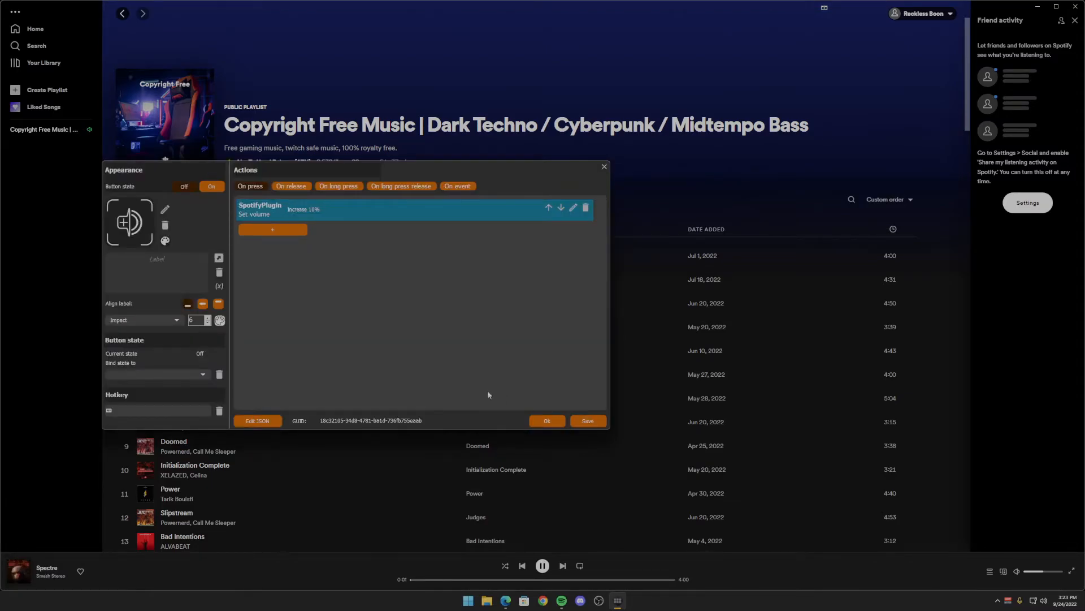
{"action": "left_click", "coordinate": [547, 420]}
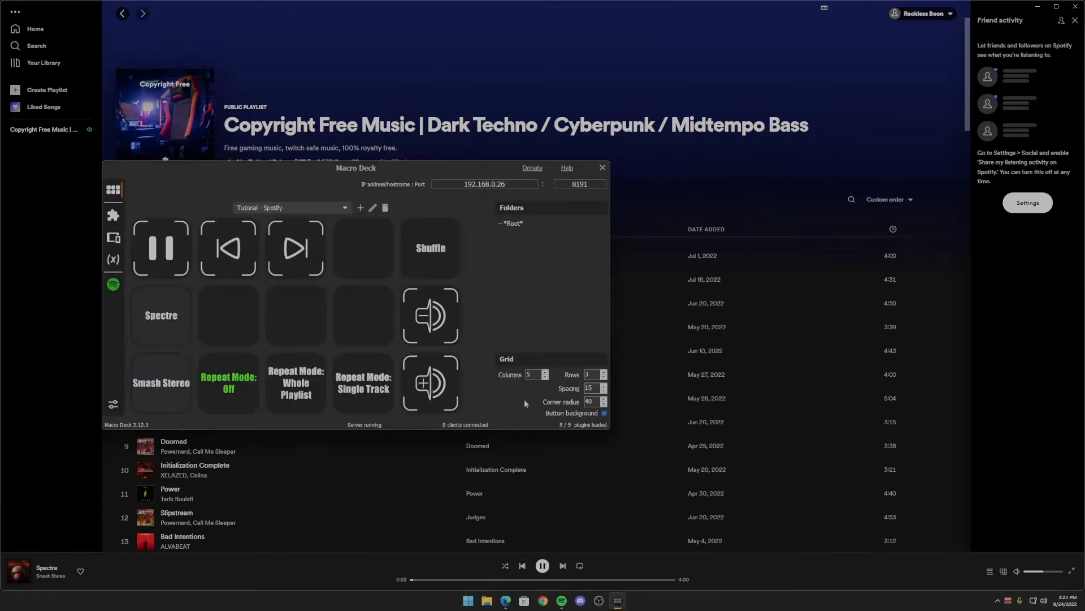
- Test the volume-down button and the volume-up button by simulating one On press on each
{"action": "right_click", "coordinate": [428, 323]}
{"action": "left_click", "coordinate": [456, 334]}
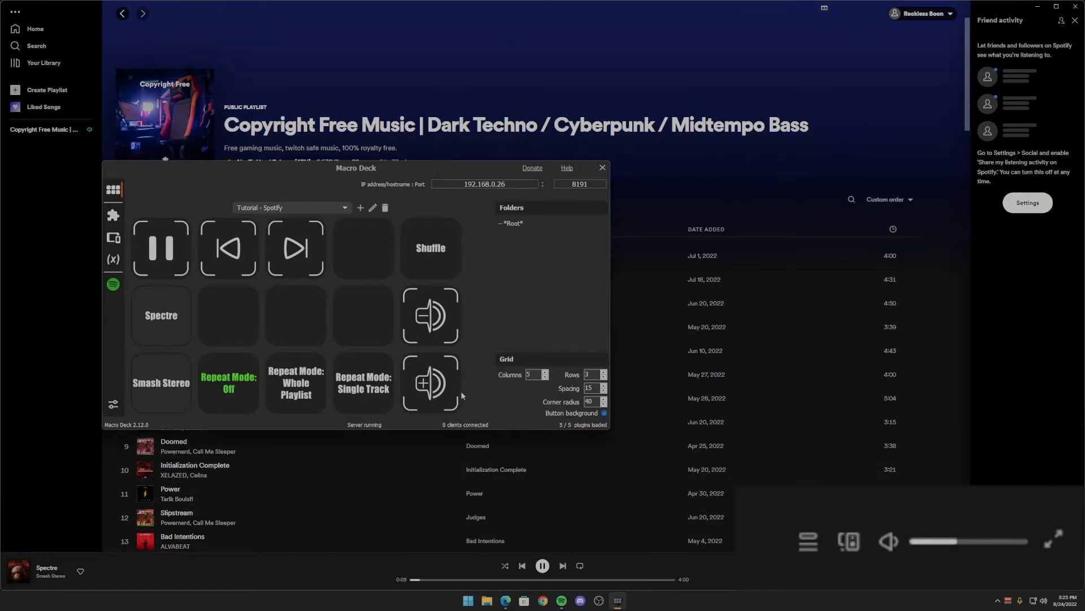
{"action": "right_click", "coordinate": [430, 377]}
{"action": "left_click", "coordinate": [446, 406]}
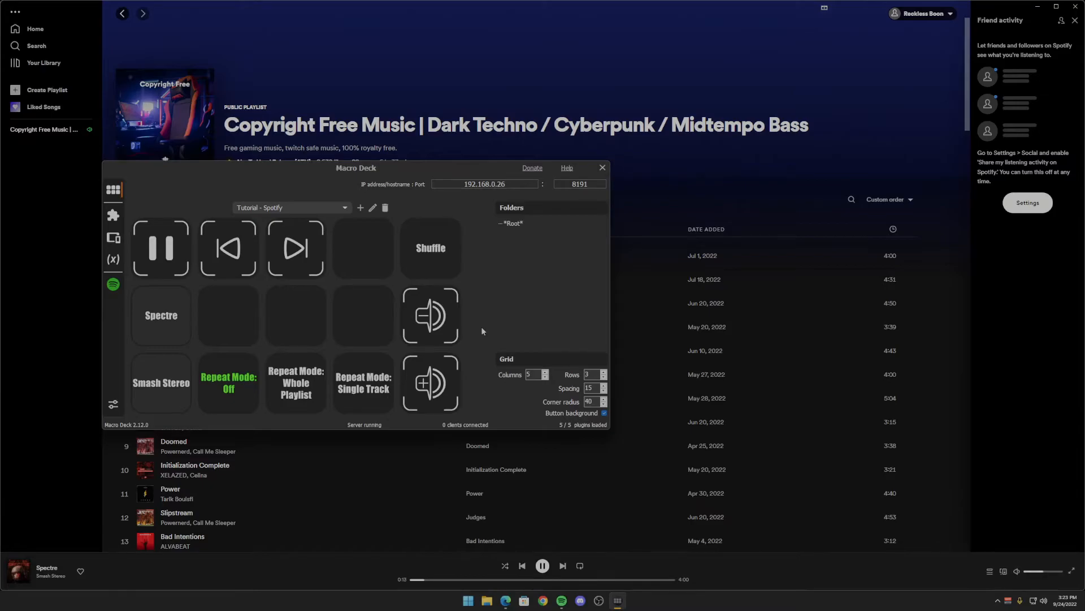
- Give the empty button beside the song title a Play playlist action for the Copyright Free Music playlist, starting at track 3
{"action": "right_click", "coordinate": [254, 318]}
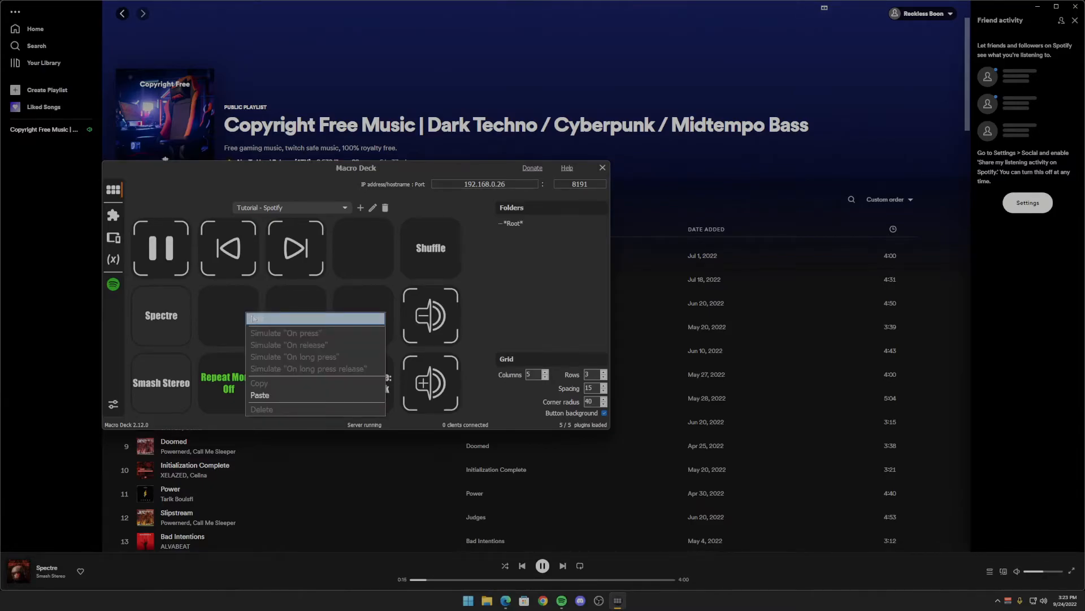
{"action": "left_click", "coordinate": [253, 317]}
{"action": "left_click", "coordinate": [273, 208]}
{"action": "left_click", "coordinate": [252, 216]}
{"action": "left_click", "coordinate": [172, 199]}
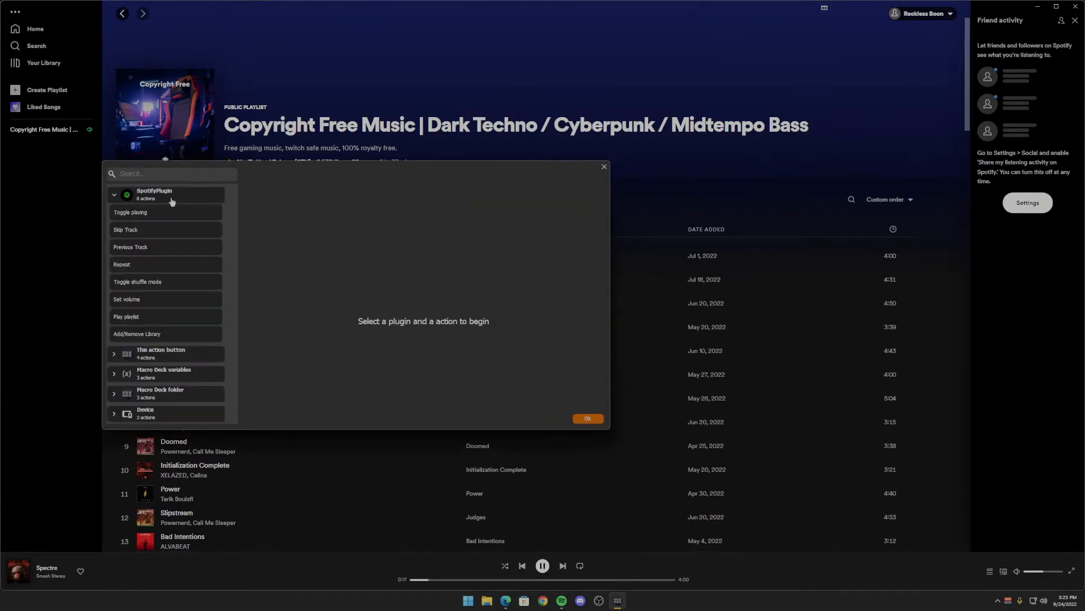
{"action": "left_click", "coordinate": [143, 317]}
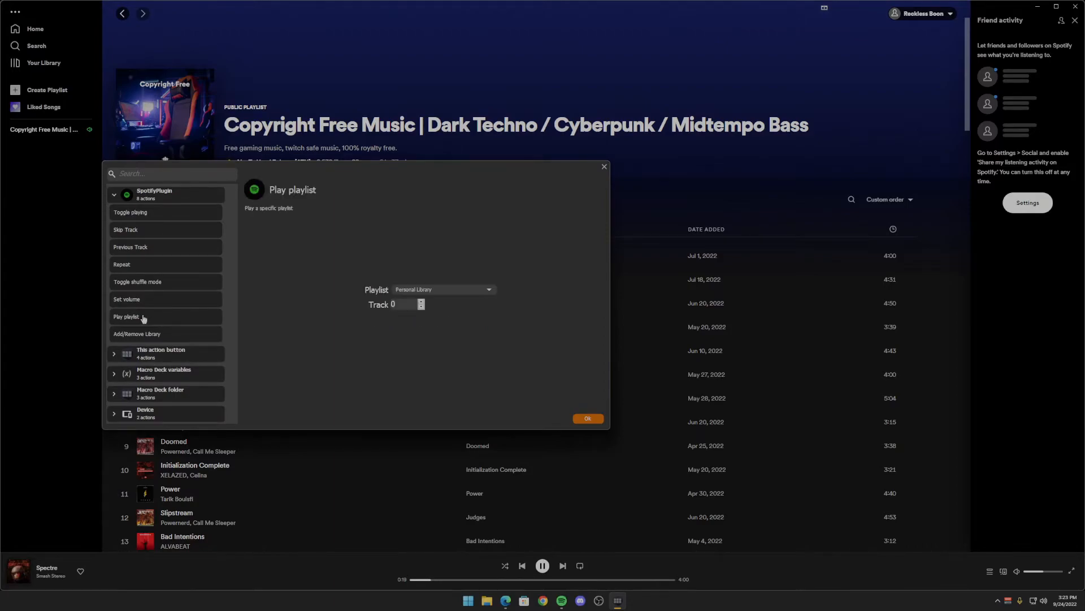
{"action": "left_click", "coordinate": [333, 316]}
{"action": "left_click", "coordinate": [441, 294]}
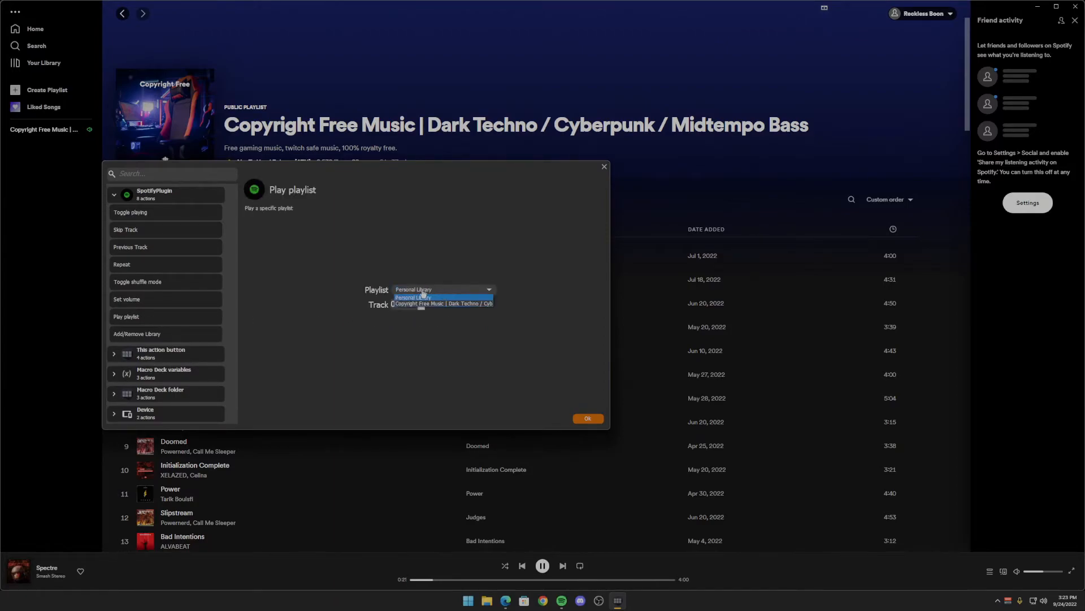
{"action": "left_click", "coordinate": [427, 307]}
{"action": "left_click", "coordinate": [407, 305]}
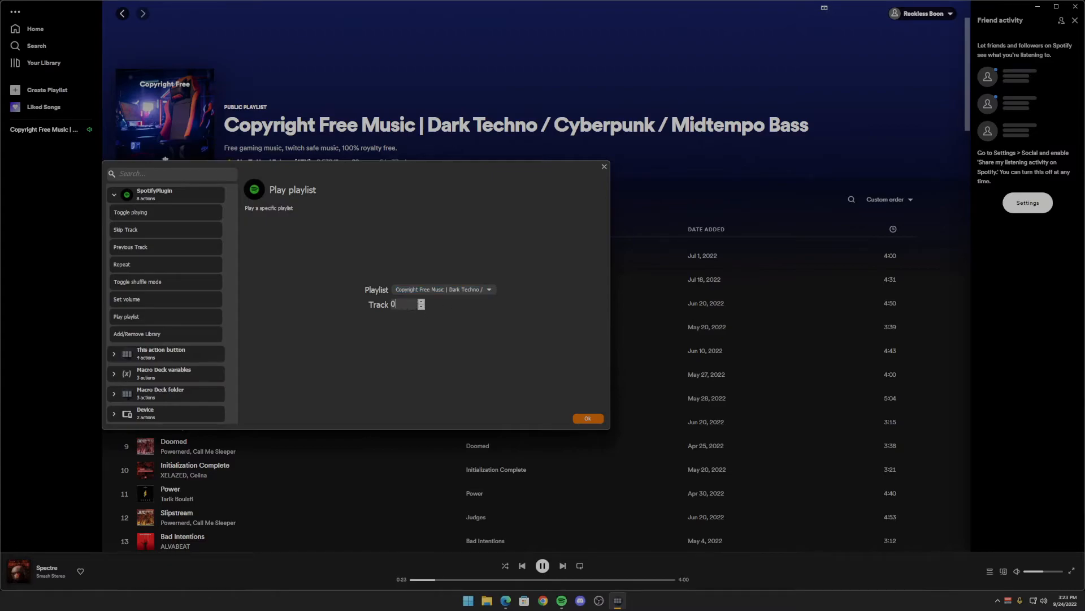
{"action": "type", "text": "3"}
{"action": "left_click", "coordinate": [588, 419]}
- Label the playlist button "Play Techno!", centre and enlarge the label, and confirm the button
{"action": "left_click", "coordinate": [162, 280]}
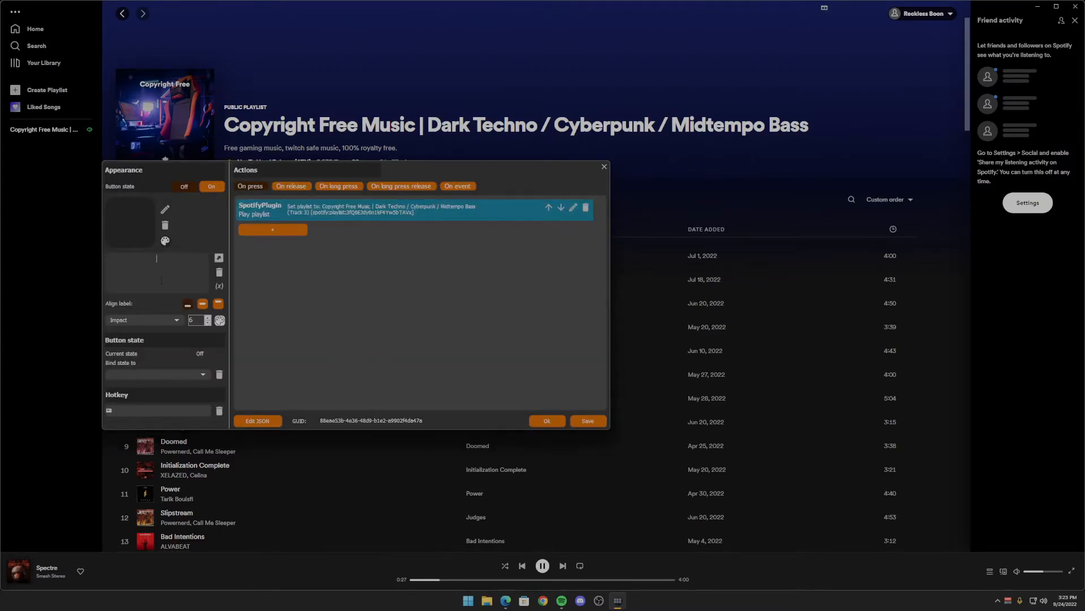
{"action": "type", "text": "Play Techno!"}
{"action": "left_click", "coordinate": [203, 304]}
{"action": "left_click", "coordinate": [207, 317]}
{"action": "left_click", "coordinate": [208, 318]}
{"action": "left_click", "coordinate": [546, 421]}
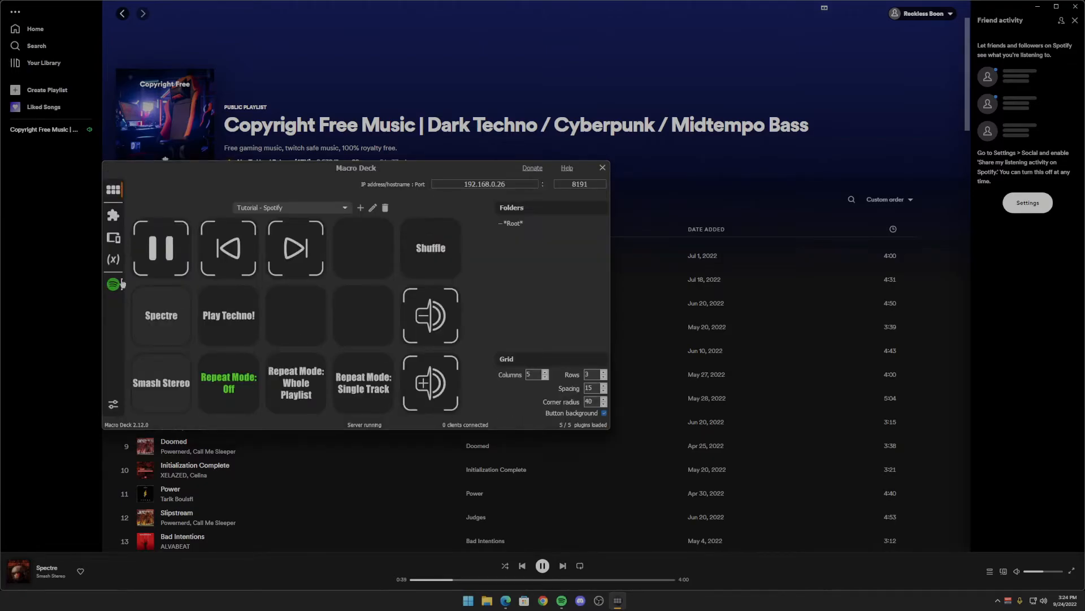
- Switch to Spotify and start playing the deadmau5 Mix from the home page
{"action": "left_click", "coordinate": [68, 243]}
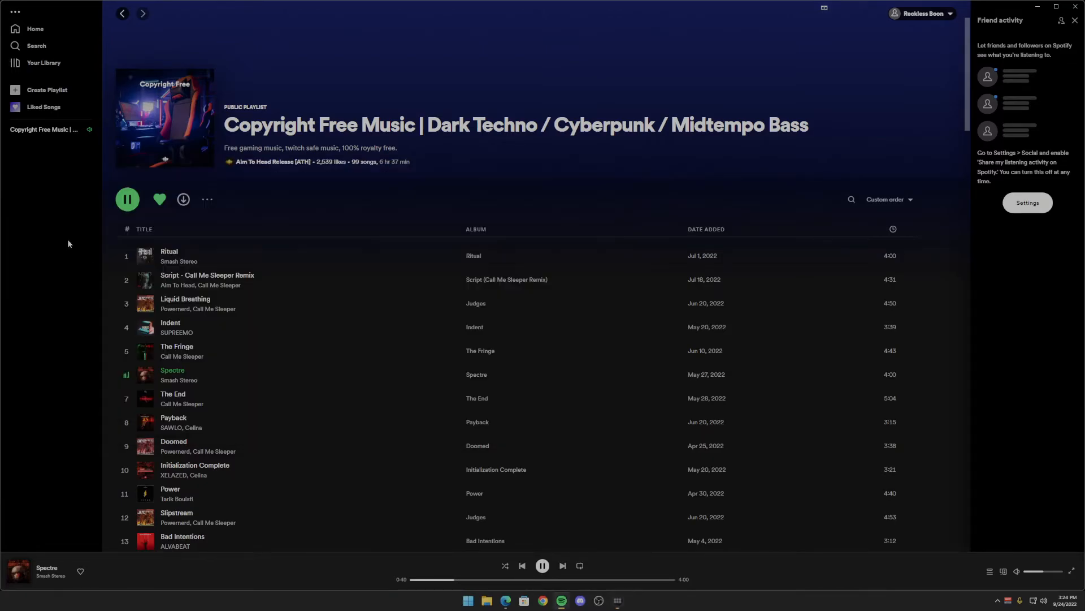
{"action": "left_click", "coordinate": [35, 30]}
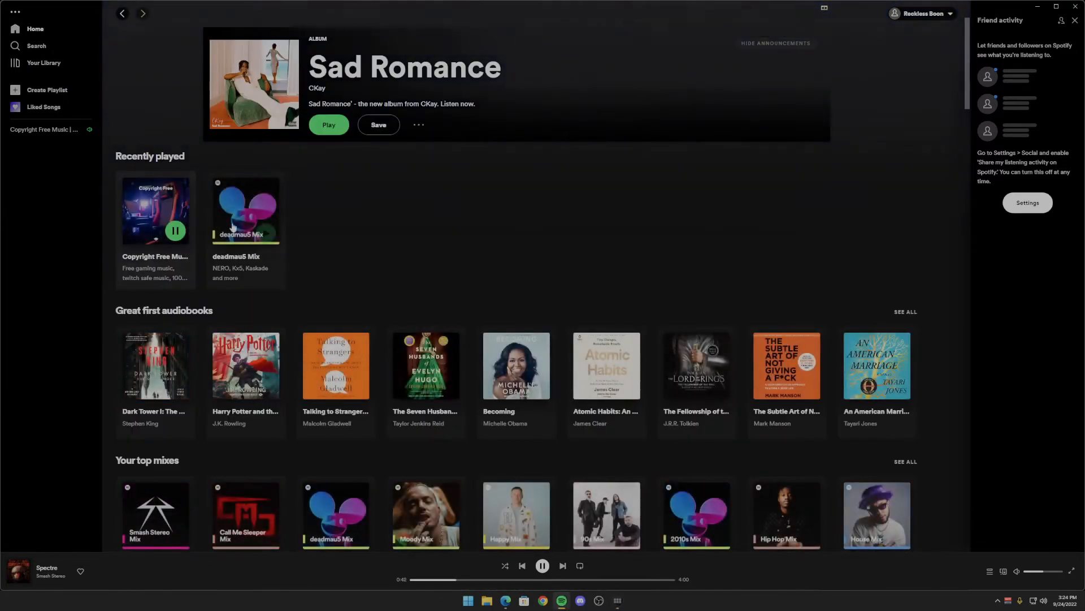
{"action": "left_click", "coordinate": [265, 232]}
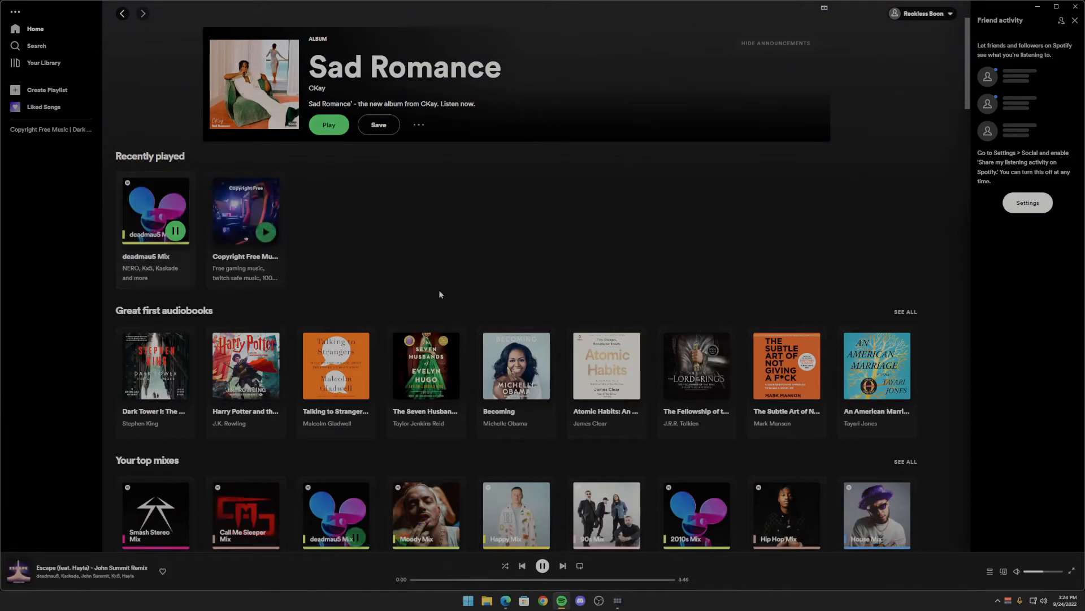
- Return to Macro Deck, simulate On press on the Play Techno! button, and check the playing playlist in Spotify
{"action": "left_click", "coordinate": [618, 600]}
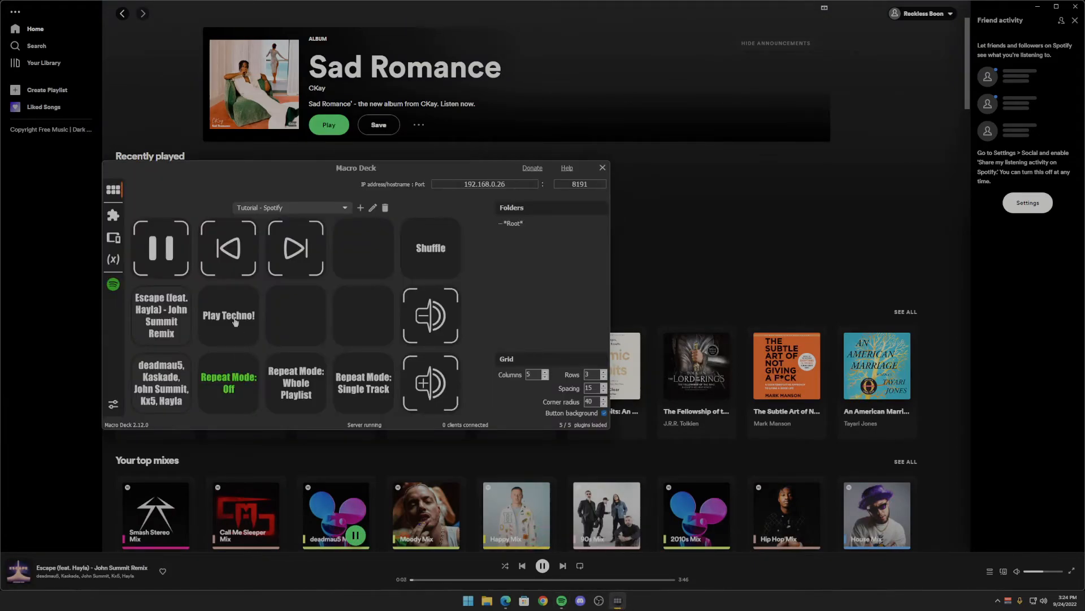
{"action": "right_click", "coordinate": [235, 322]}
{"action": "left_click", "coordinate": [259, 341]}
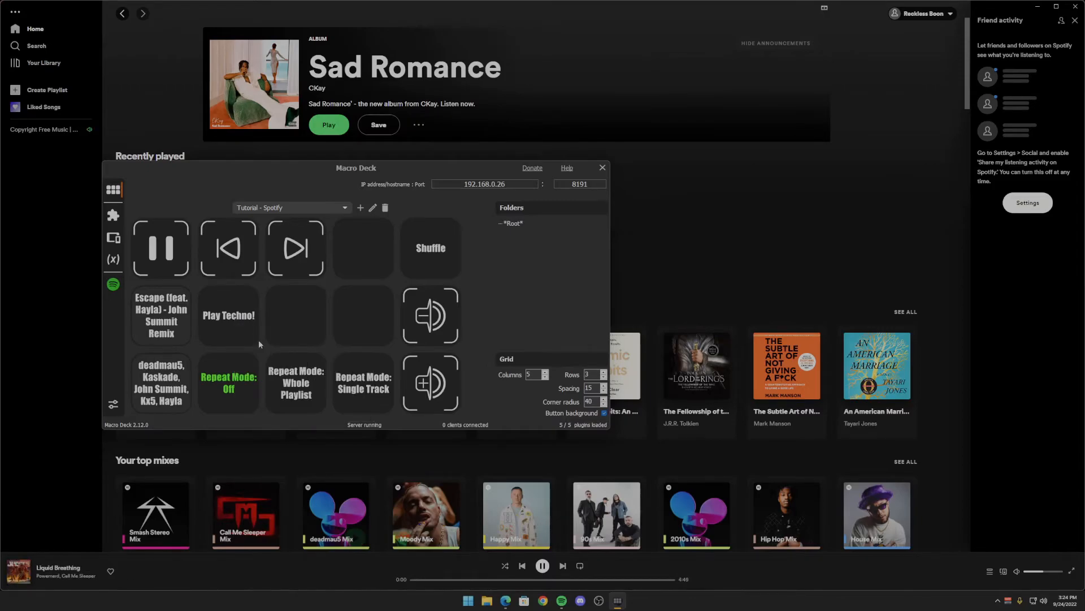
{"action": "left_click", "coordinate": [80, 313]}
{"action": "left_click", "coordinate": [158, 210]}
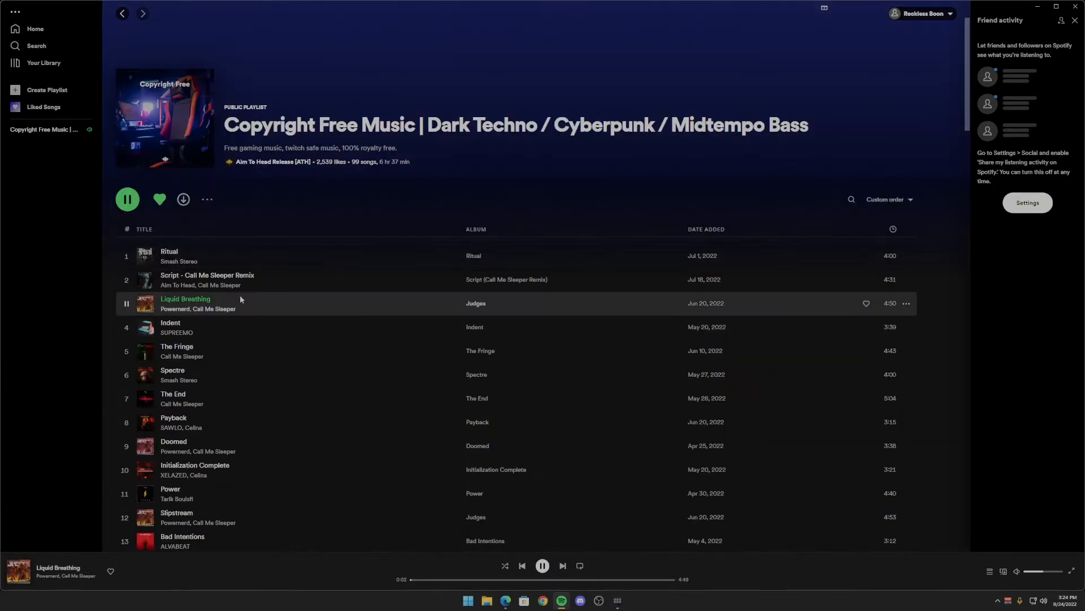
- Back in Macro Deck, give the third button of the middle row an Add/Remove Library action in Toggle mode
{"action": "left_click", "coordinate": [617, 600]}
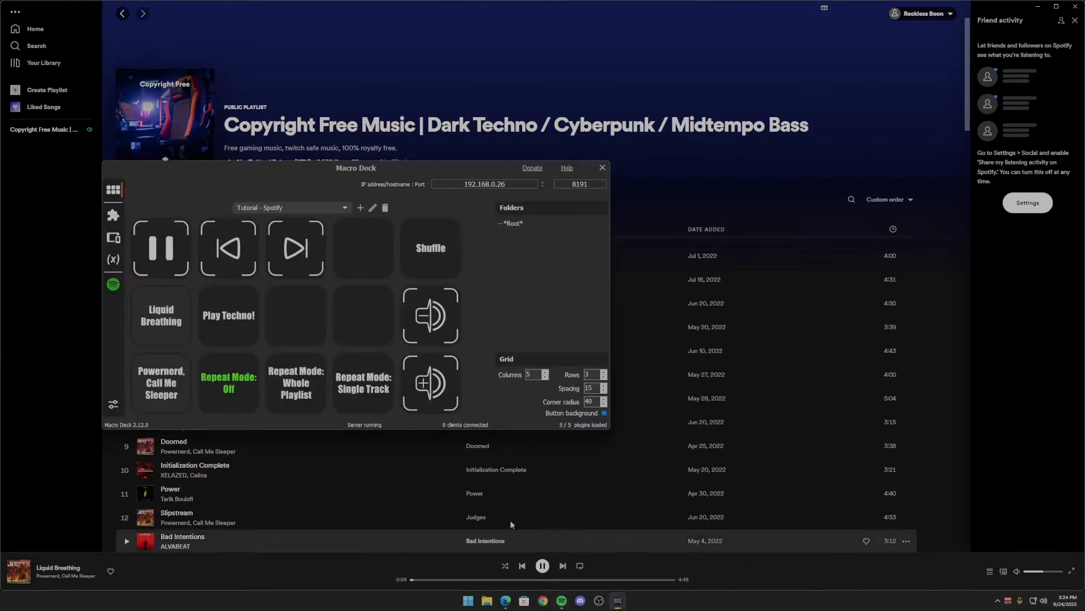
{"action": "right_click", "coordinate": [305, 323]}
{"action": "left_click", "coordinate": [319, 326]}
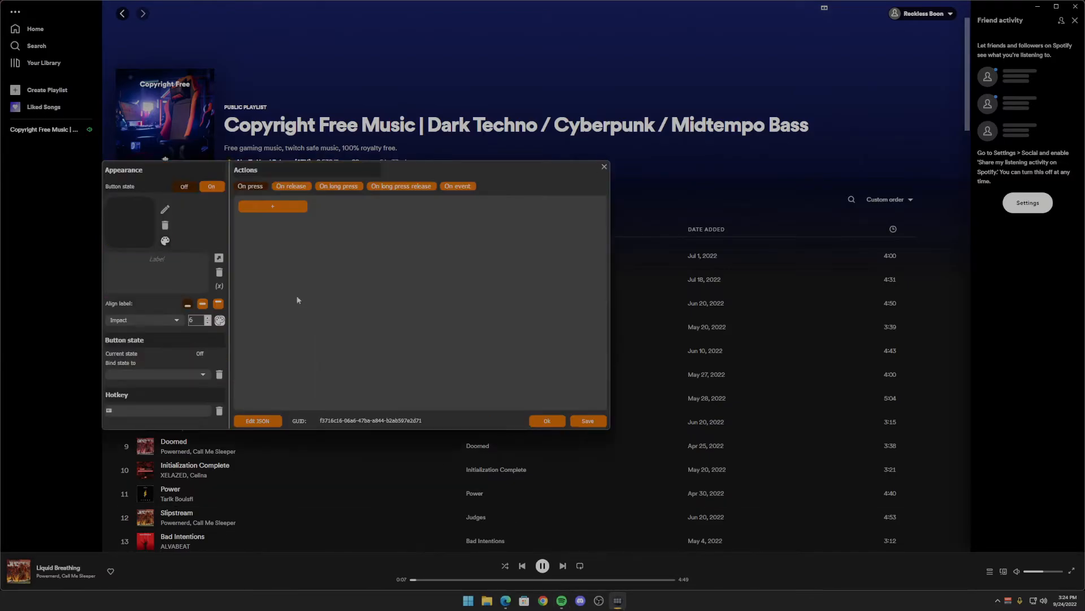
{"action": "left_click", "coordinate": [277, 208]}
{"action": "left_click", "coordinate": [258, 221]}
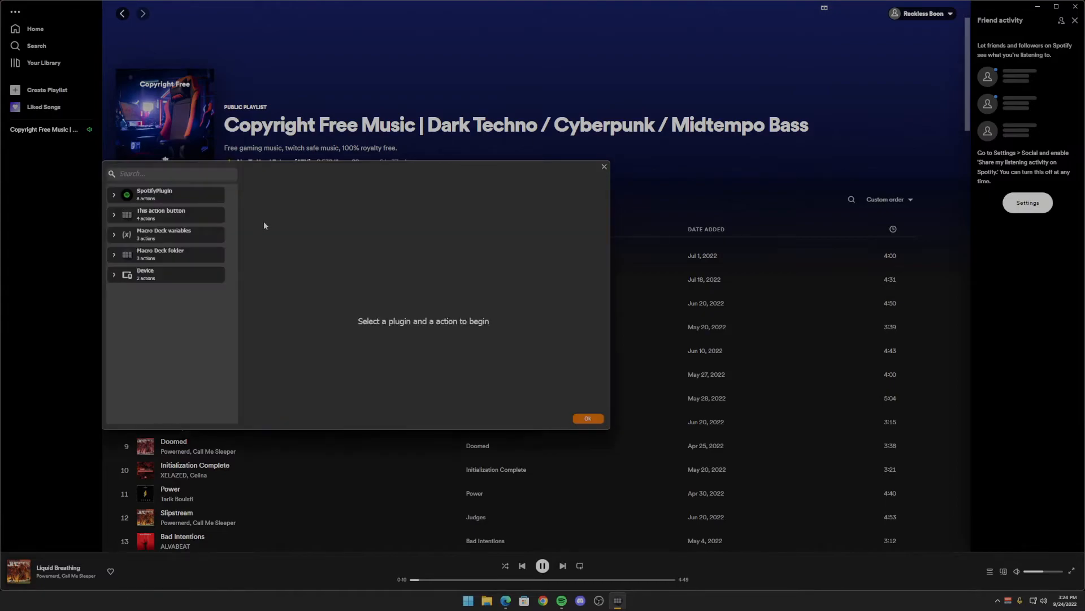
{"action": "left_click", "coordinate": [182, 199]}
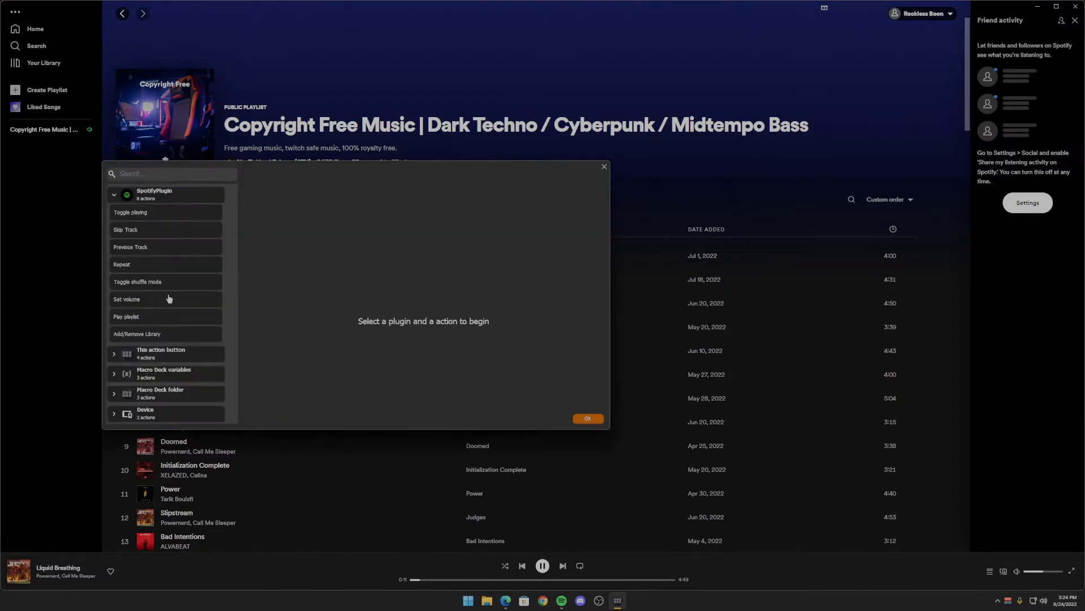
{"action": "left_click", "coordinate": [138, 335]}
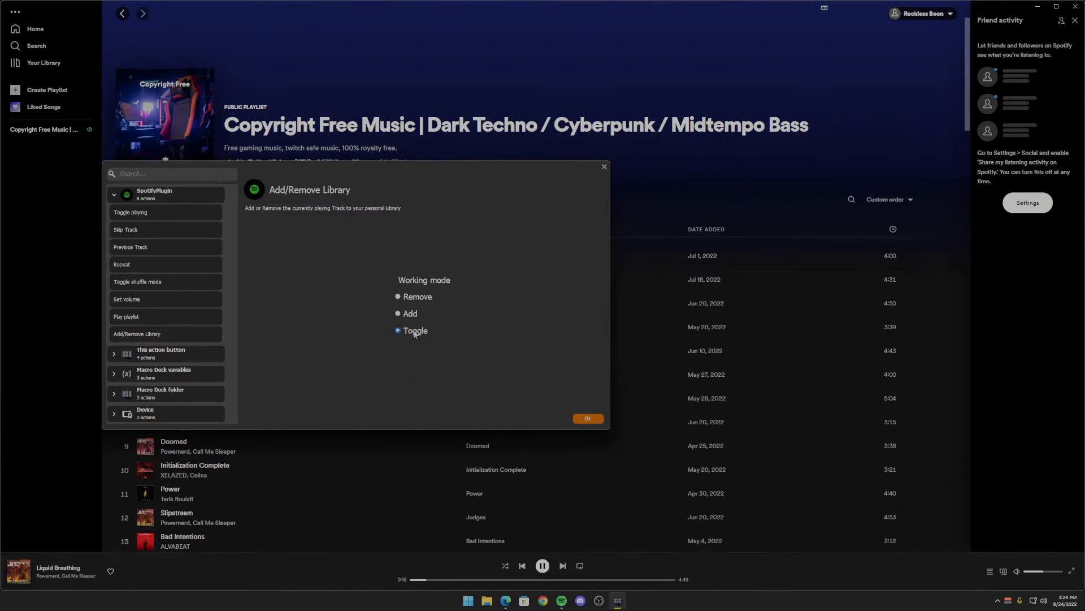
{"action": "left_click", "coordinate": [588, 419]}
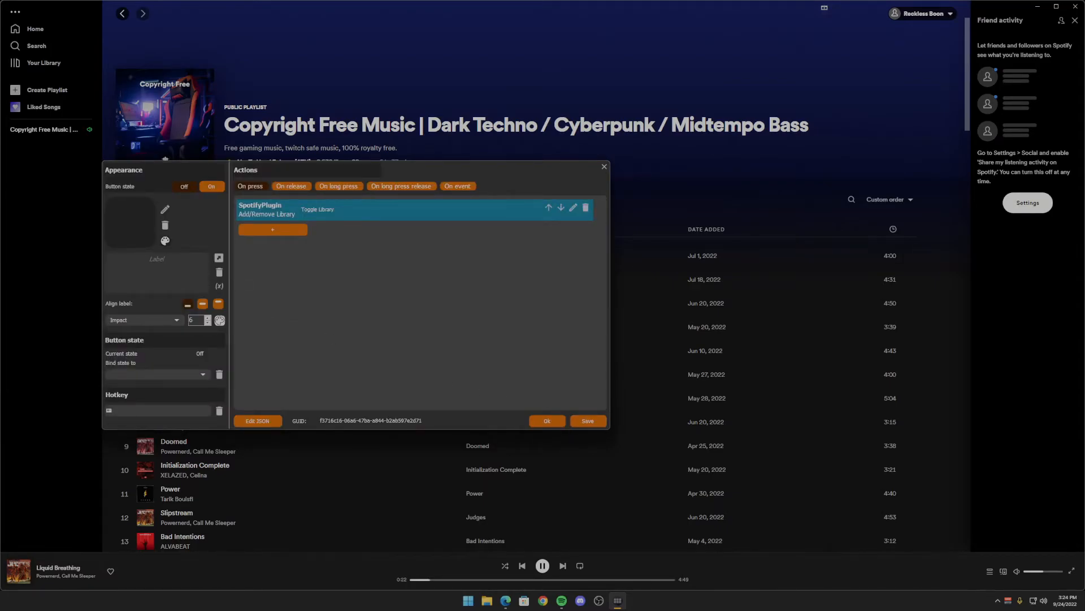
- Assign the red toggle icon from the Macro Deck colorful generic icons pack to the library button's Off state
{"action": "left_click", "coordinate": [127, 234]}
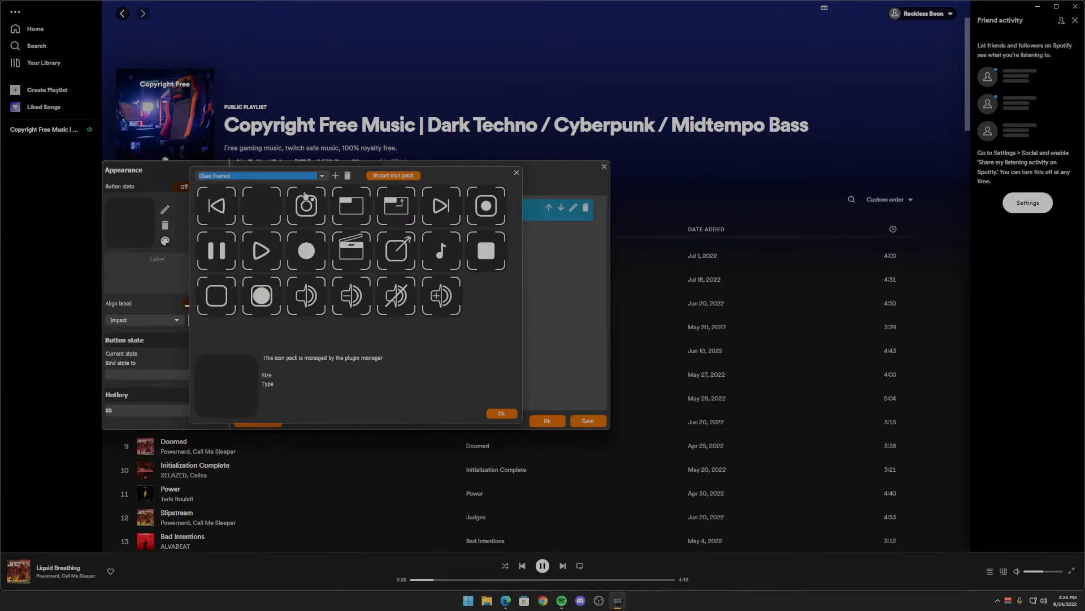
{"action": "left_click", "coordinate": [278, 175]}
{"action": "left_click", "coordinate": [245, 185]}
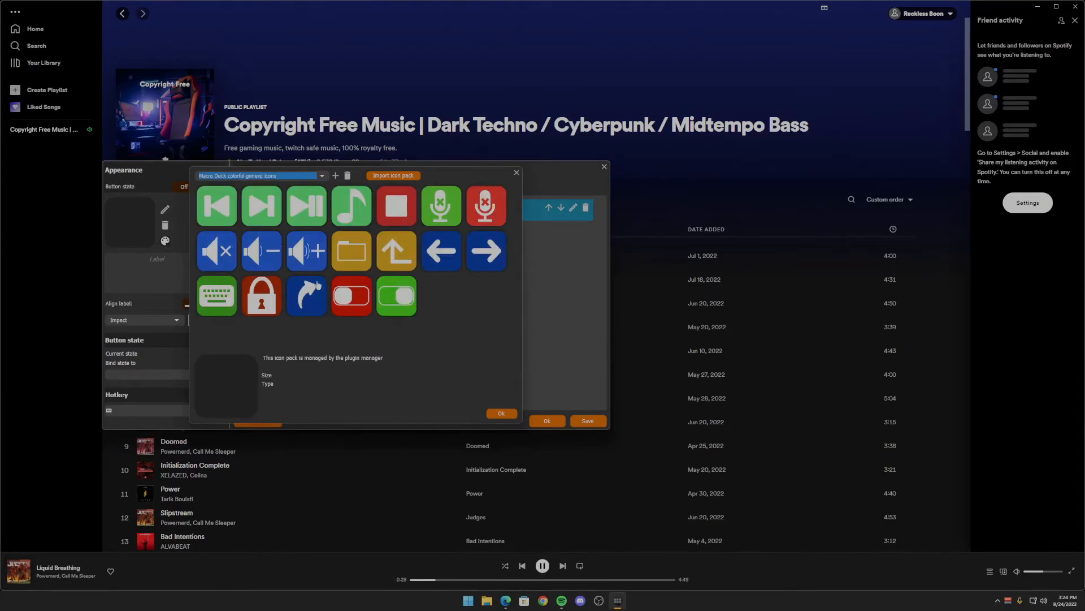
{"action": "left_click", "coordinate": [359, 305]}
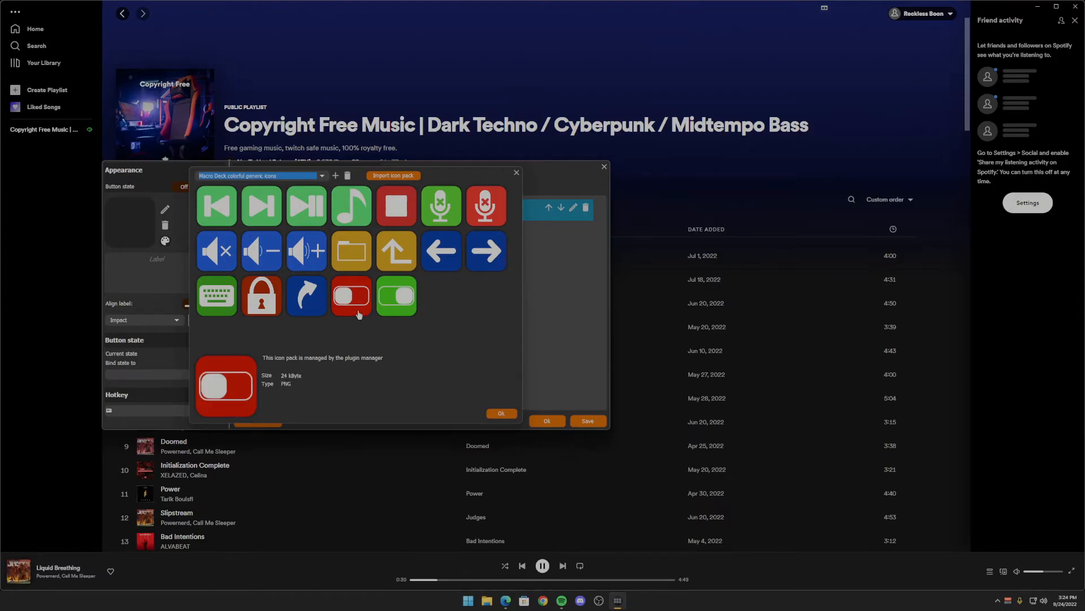
{"action": "left_click", "coordinate": [503, 415]}
- Assign the green toggle icon to the library button's On state
{"action": "left_click", "coordinate": [184, 187]}
{"action": "left_click", "coordinate": [144, 222]}
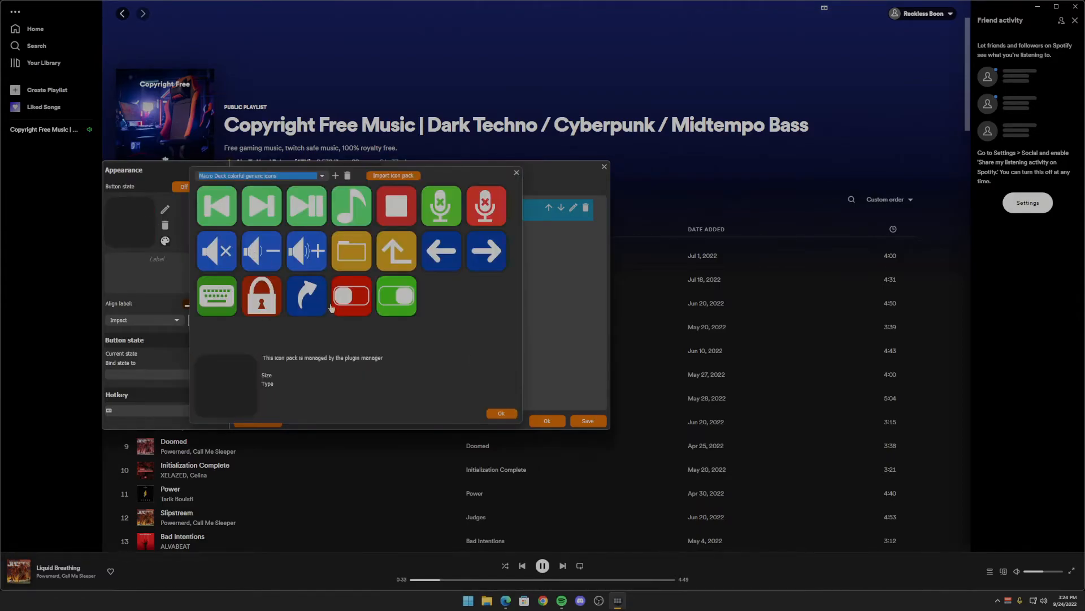
{"action": "left_click", "coordinate": [396, 309]}
{"action": "left_click", "coordinate": [500, 413]}
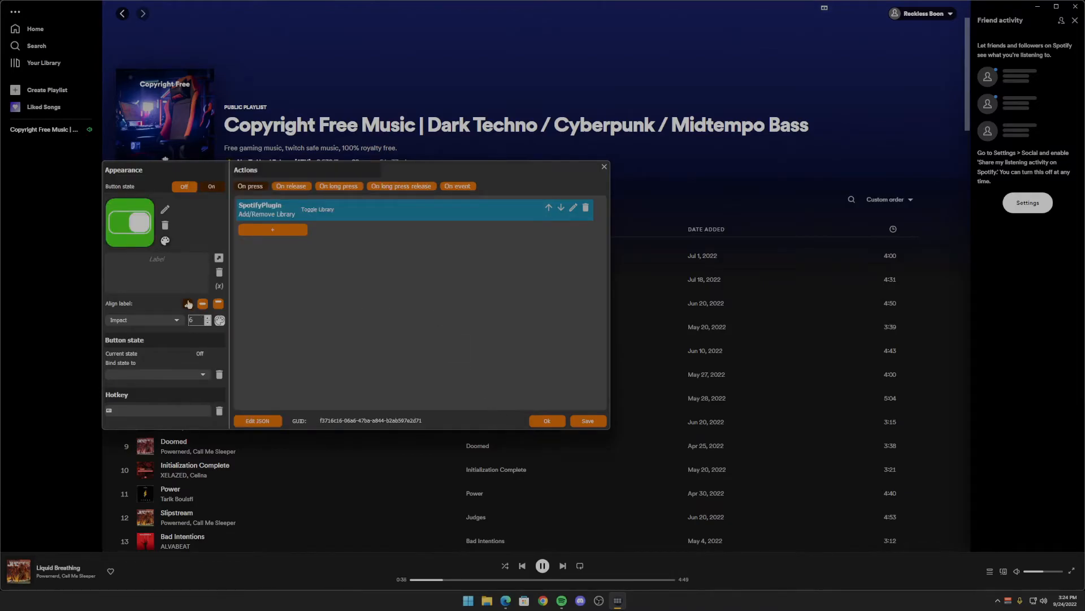
- Bind the library button's state to spotify_track_in_library and confirm the button
{"action": "left_click", "coordinate": [187, 372]}
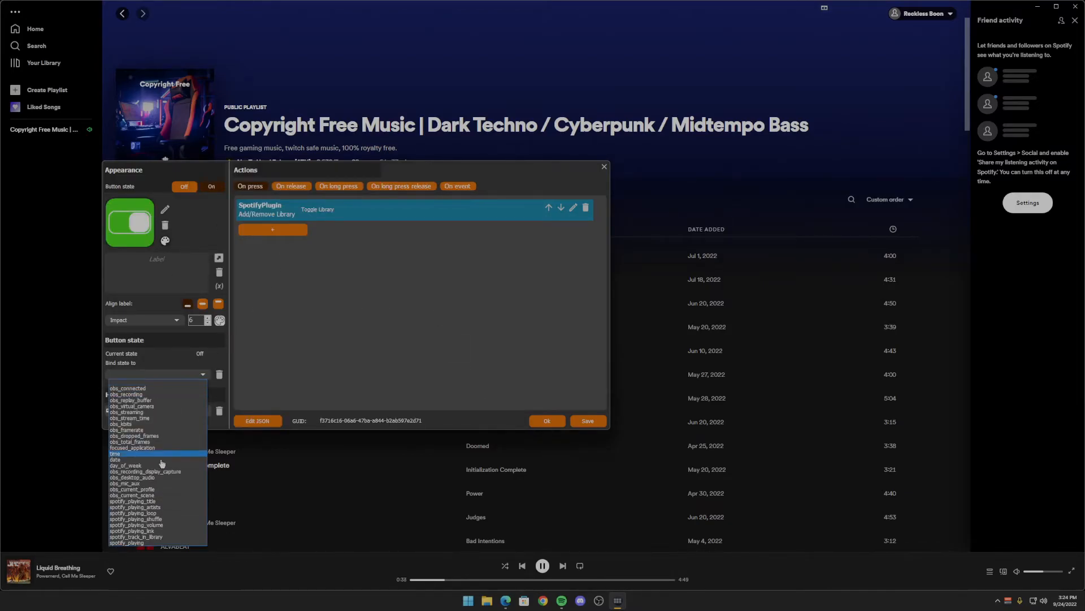
{"action": "left_click", "coordinate": [135, 536]}
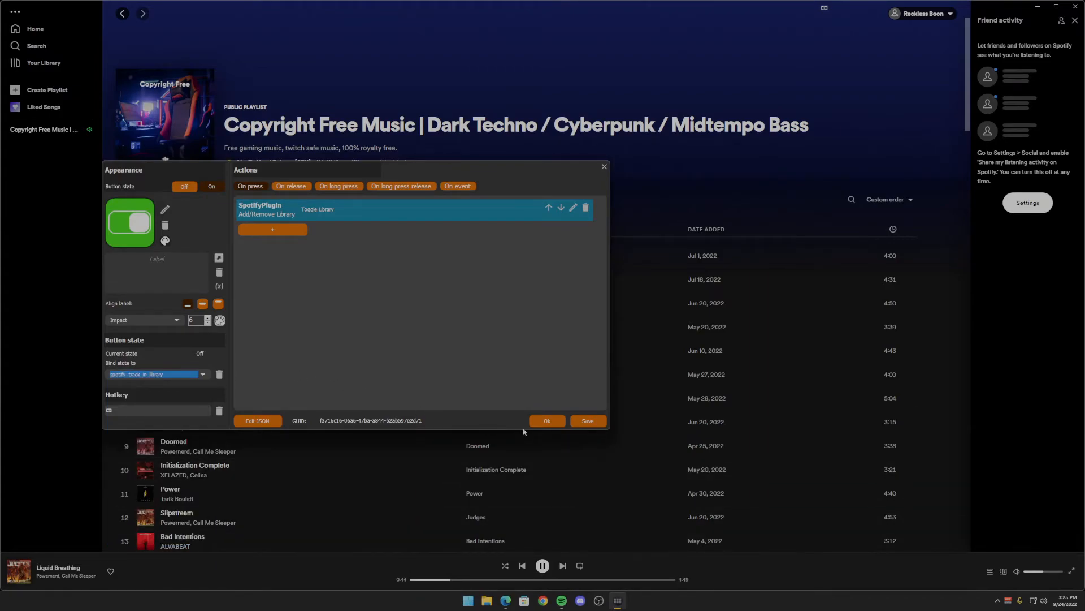
{"action": "left_click", "coordinate": [546, 422]}
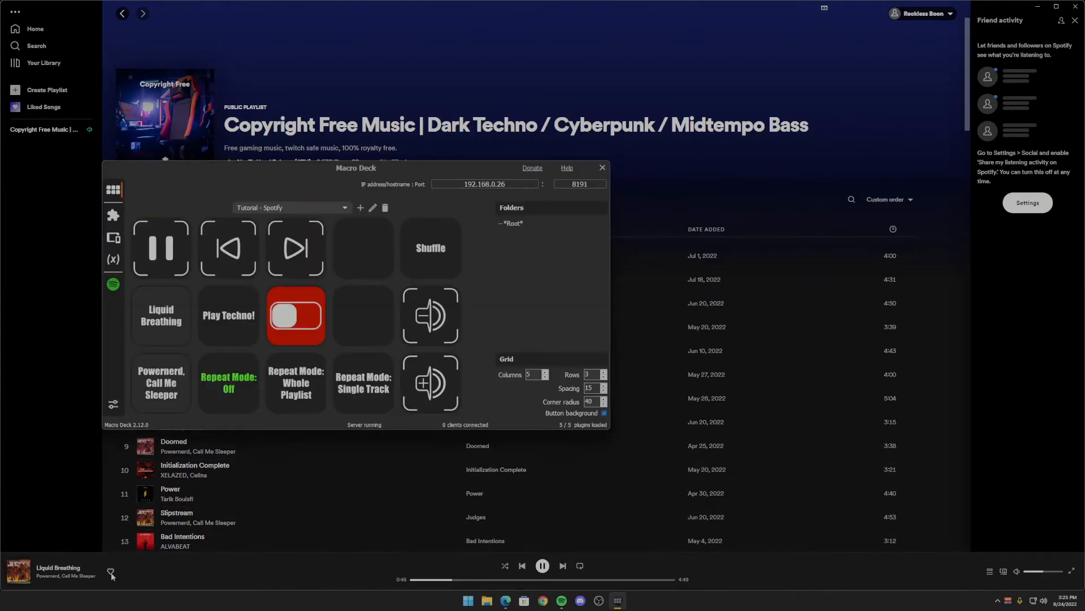
- Test the library toggle button by simulating On press twice, adding the playing track to the library and removing it again
{"action": "right_click", "coordinate": [298, 311]}
{"action": "left_click", "coordinate": [311, 329]}
{"action": "left_click", "coordinate": [318, 336]}
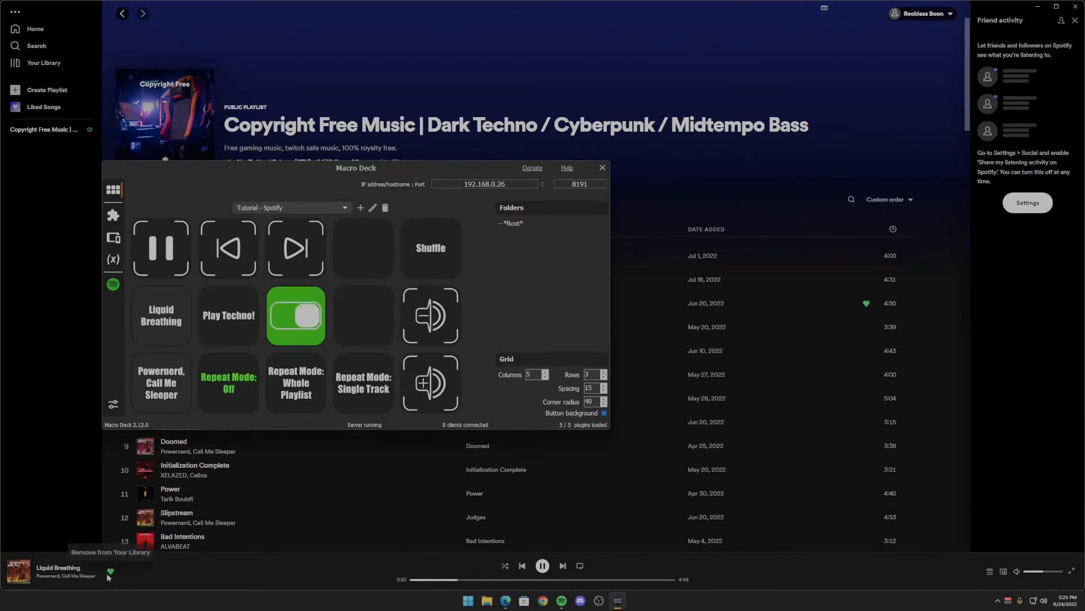
{"action": "right_click", "coordinate": [285, 318]}
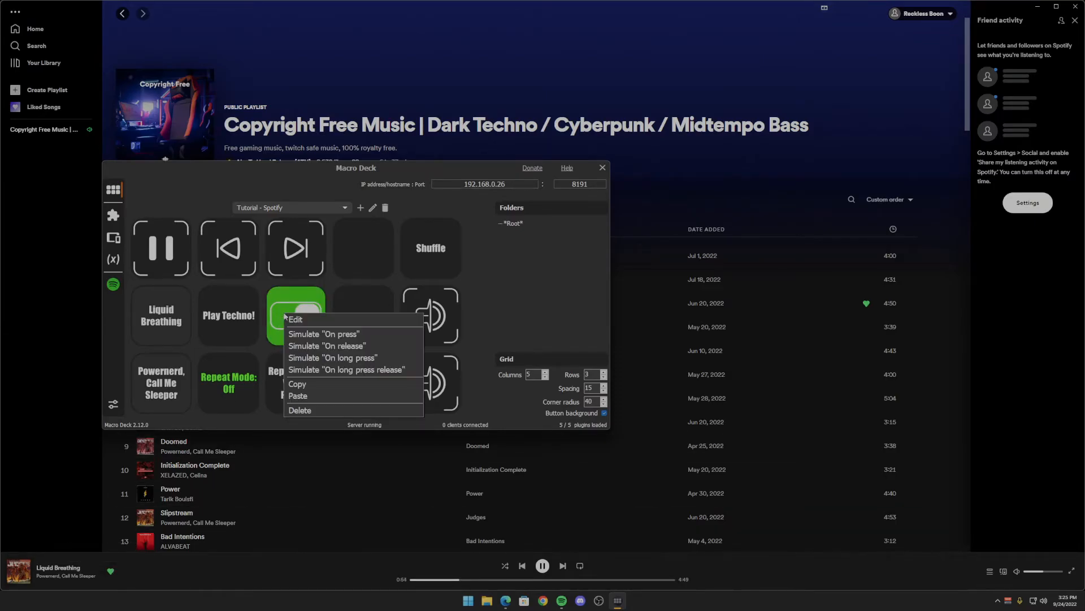
{"action": "left_click", "coordinate": [363, 332]}
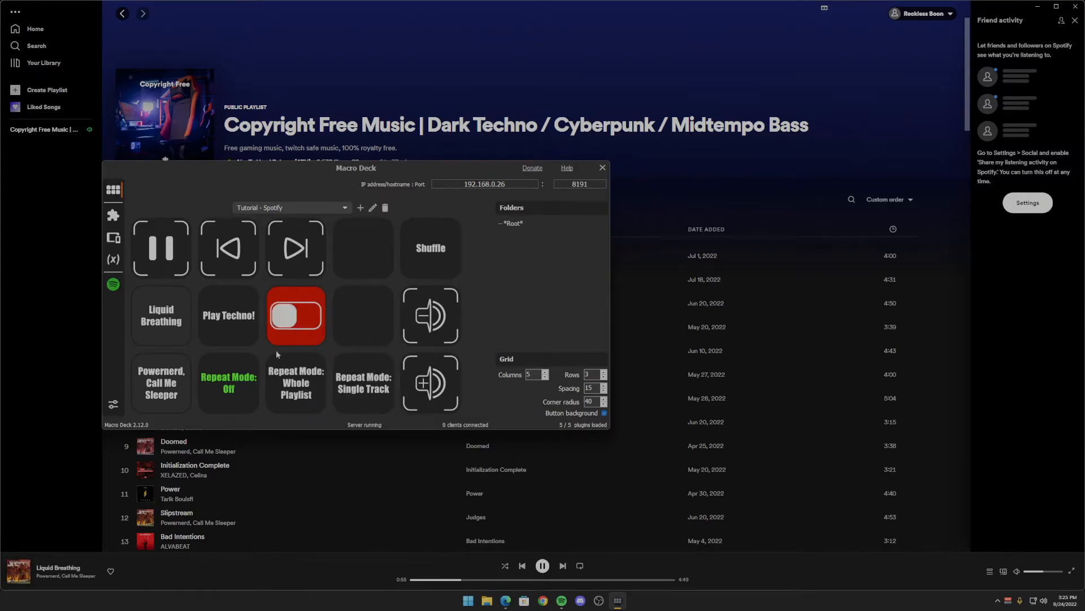
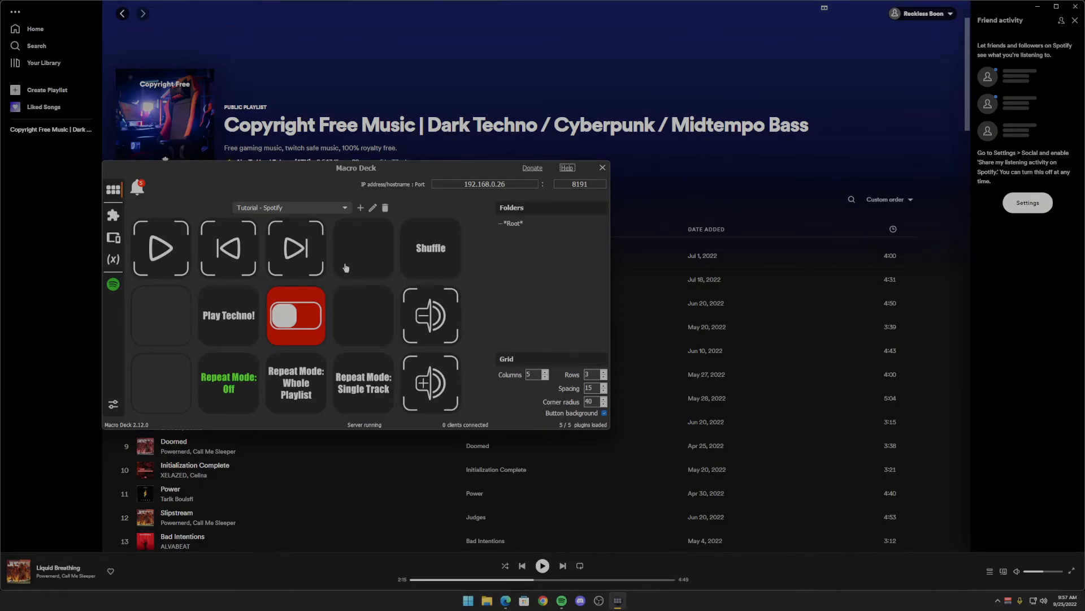
- Delete the Shuffle button and the three Repeat Mode buttons (Single Track, Whole Playlist, Off) from the deck
{"action": "right_click", "coordinate": [429, 257]}
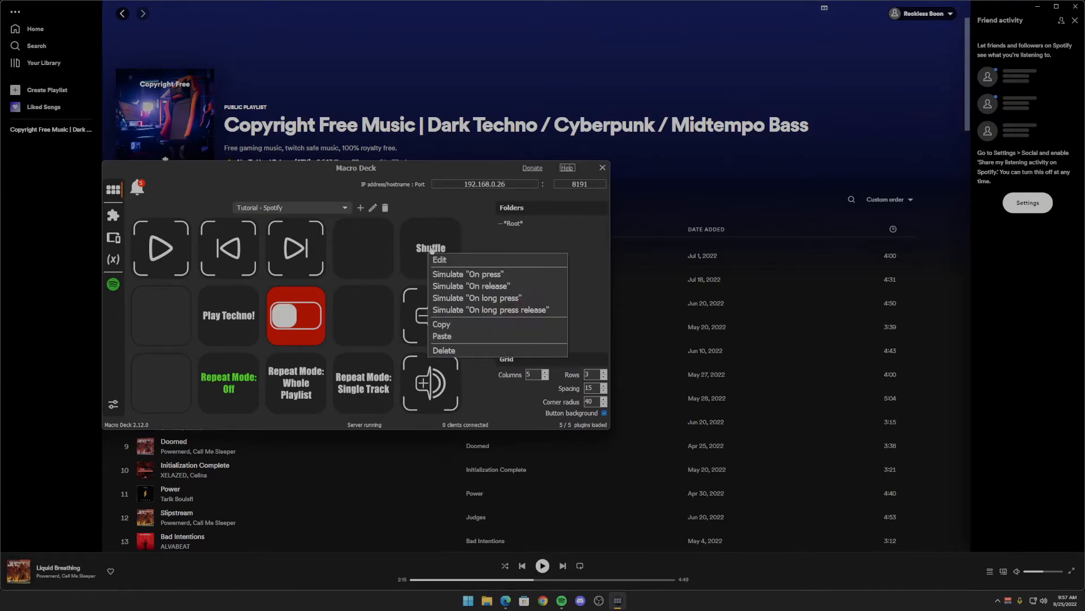
{"action": "left_click", "coordinate": [437, 351]}
{"action": "right_click", "coordinate": [356, 381]}
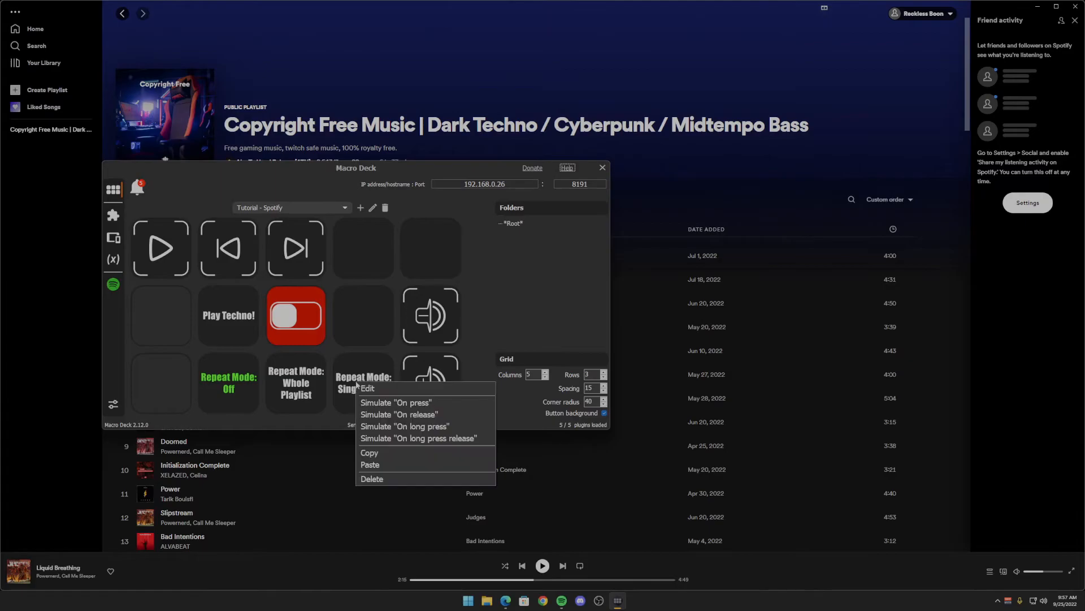
{"action": "left_click", "coordinate": [373, 479]}
{"action": "right_click", "coordinate": [302, 400]}
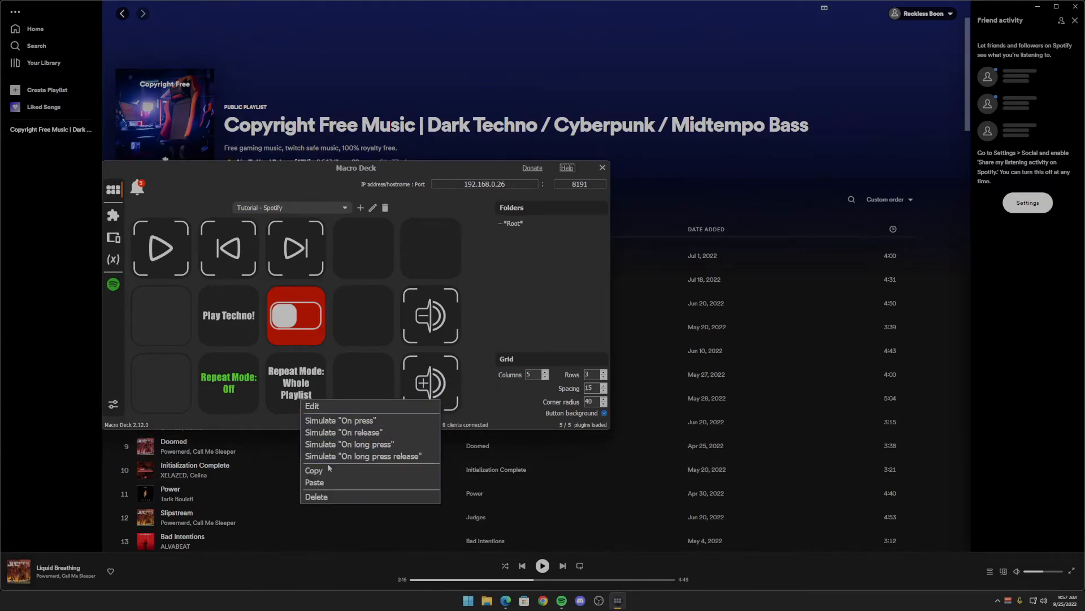
{"action": "left_click", "coordinate": [329, 495]}
{"action": "right_click", "coordinate": [253, 396]}
{"action": "left_click", "coordinate": [294, 496]}
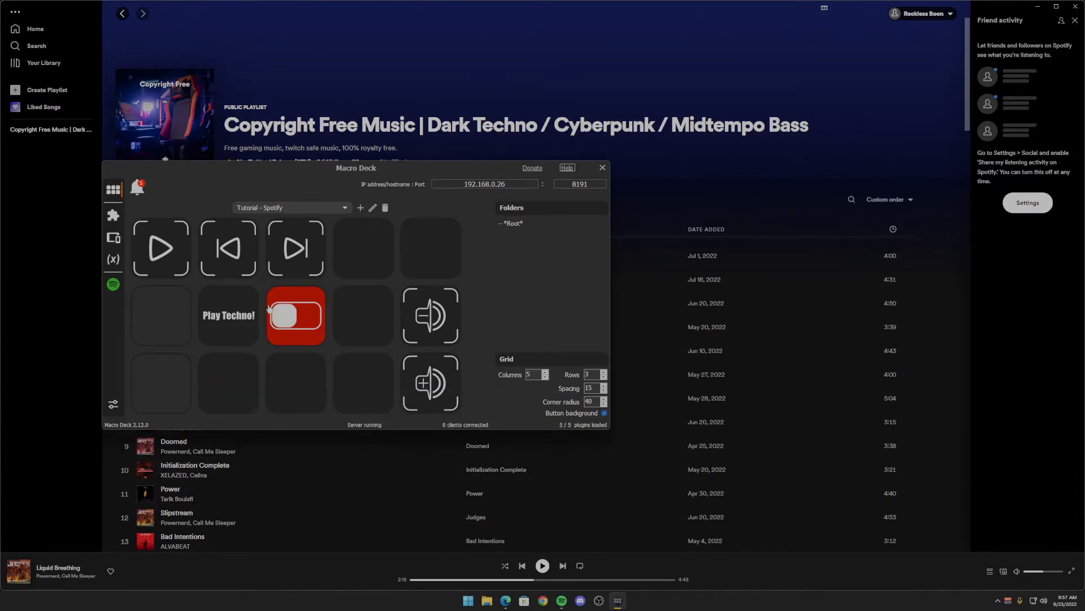
- Delete the Play Techno! button and the red library toggle button from the deck
{"action": "right_click", "coordinate": [232, 314]}
{"action": "left_click", "coordinate": [268, 412]}
{"action": "right_click", "coordinate": [288, 311]}
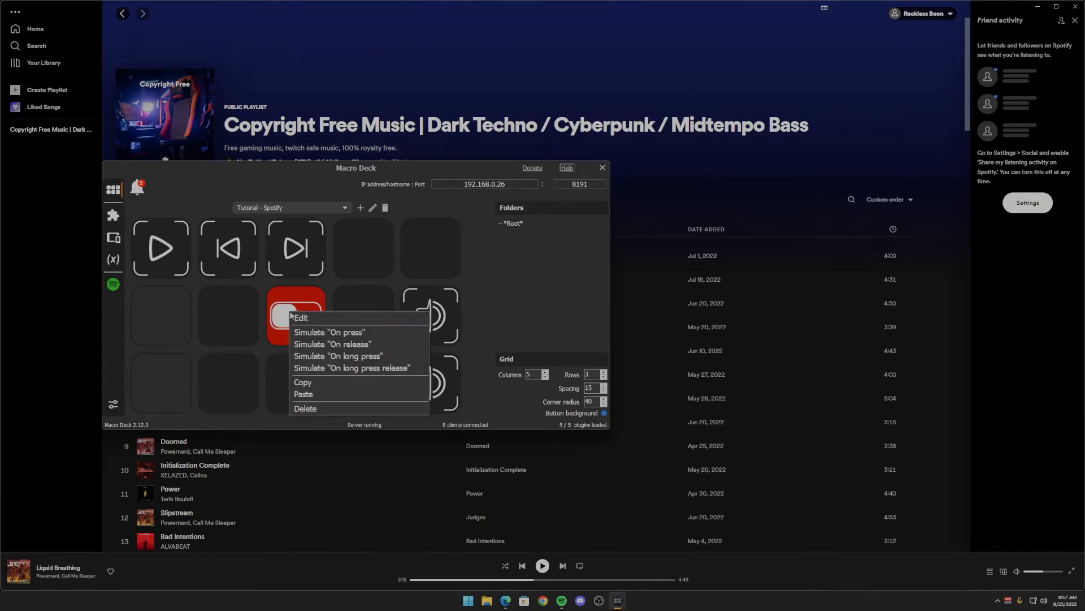
{"action": "left_click", "coordinate": [318, 411]}
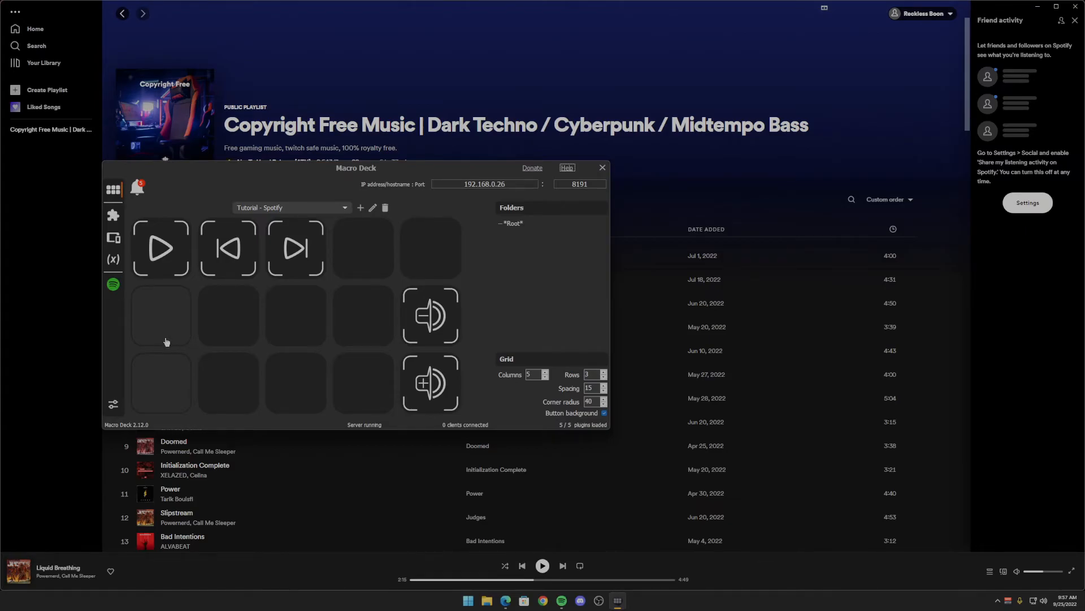
- Install the Macro Deck Media Controls plugin from the online Extension Store
{"action": "left_click", "coordinate": [113, 215]}
{"action": "left_click", "coordinate": [247, 209]}
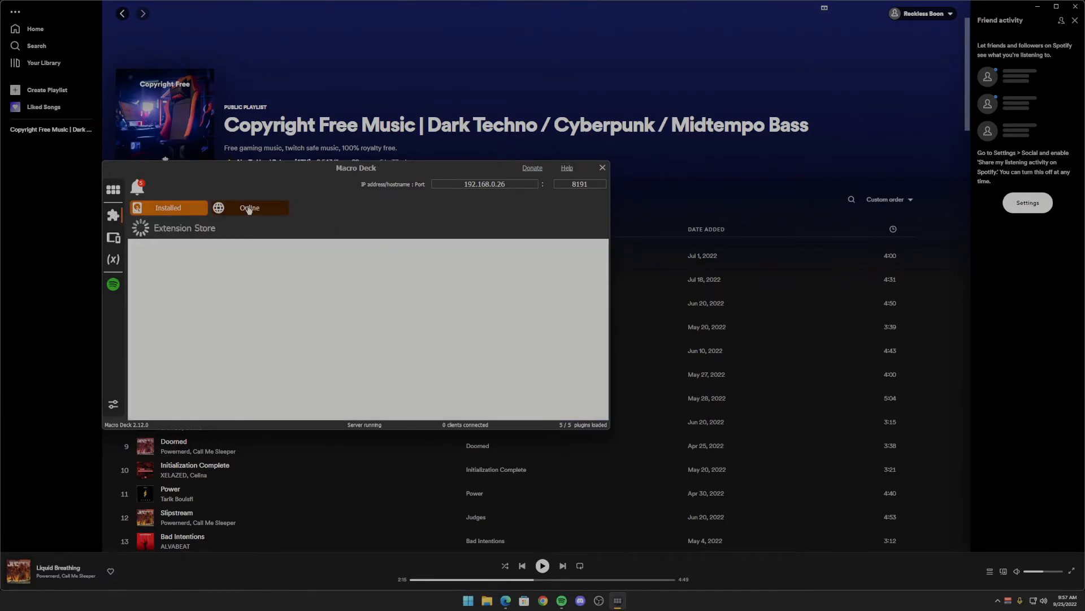
{"action": "scroll", "coordinate": [404, 335], "scroll_direction": "down", "scroll_amount": 5}
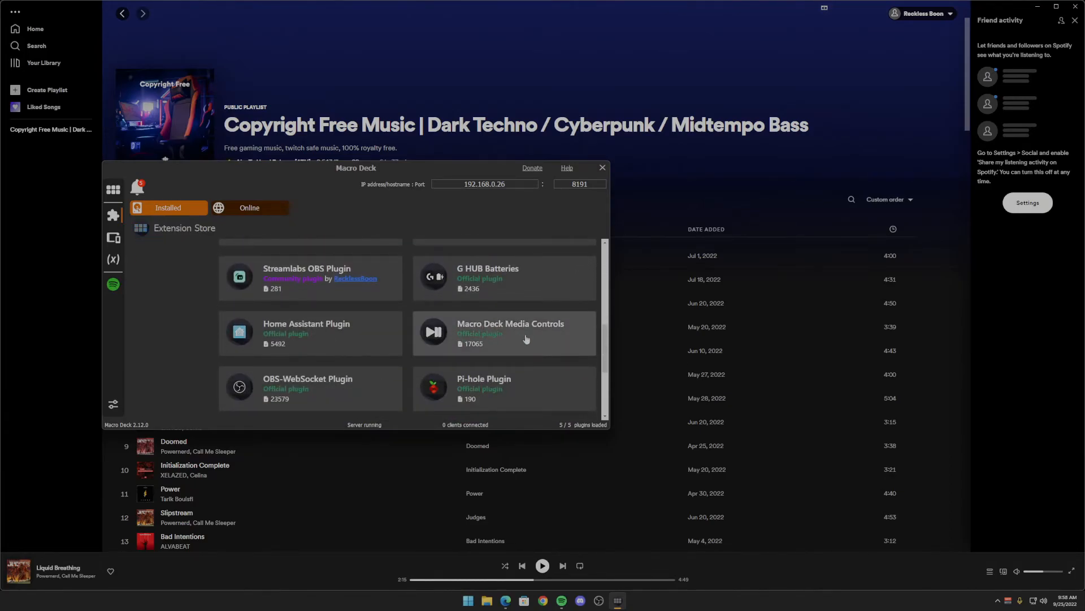
{"action": "left_click", "coordinate": [526, 339]}
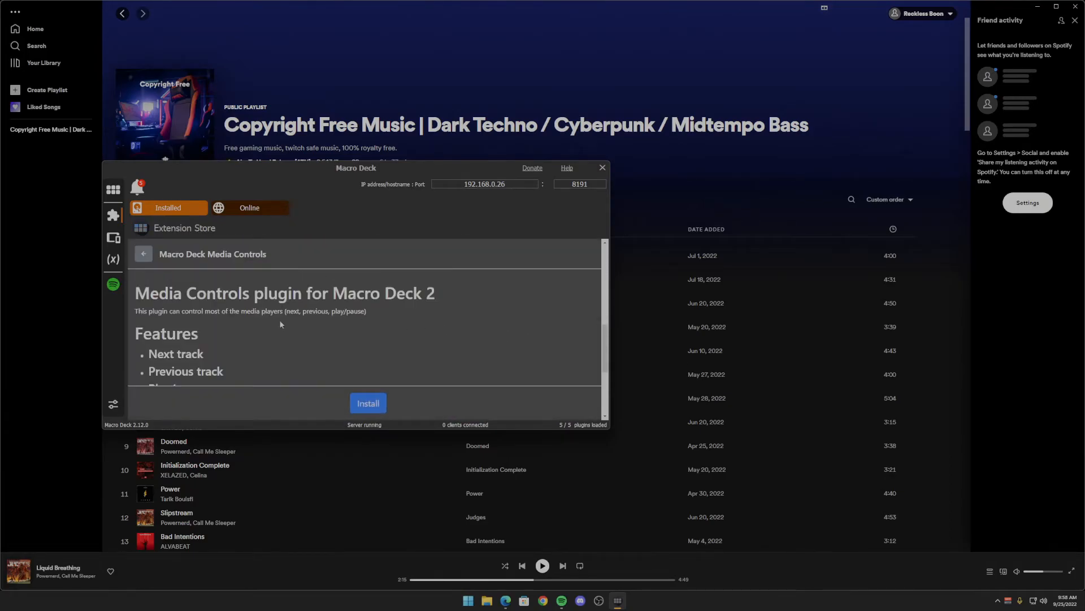
{"action": "scroll", "coordinate": [252, 331], "scroll_direction": "down", "scroll_amount": 1}
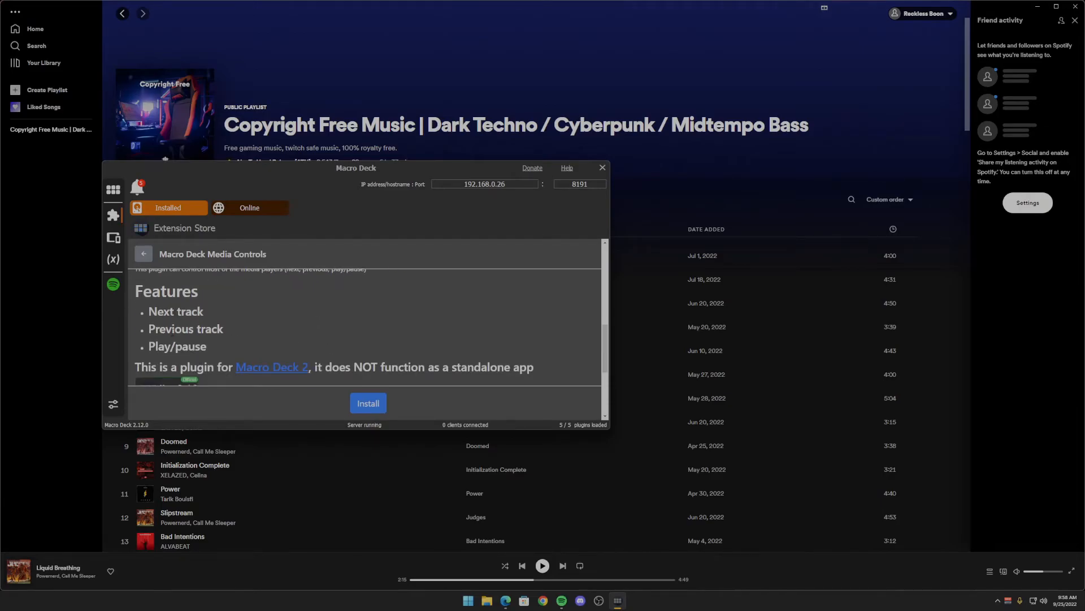
{"action": "left_click", "coordinate": [367, 403]}
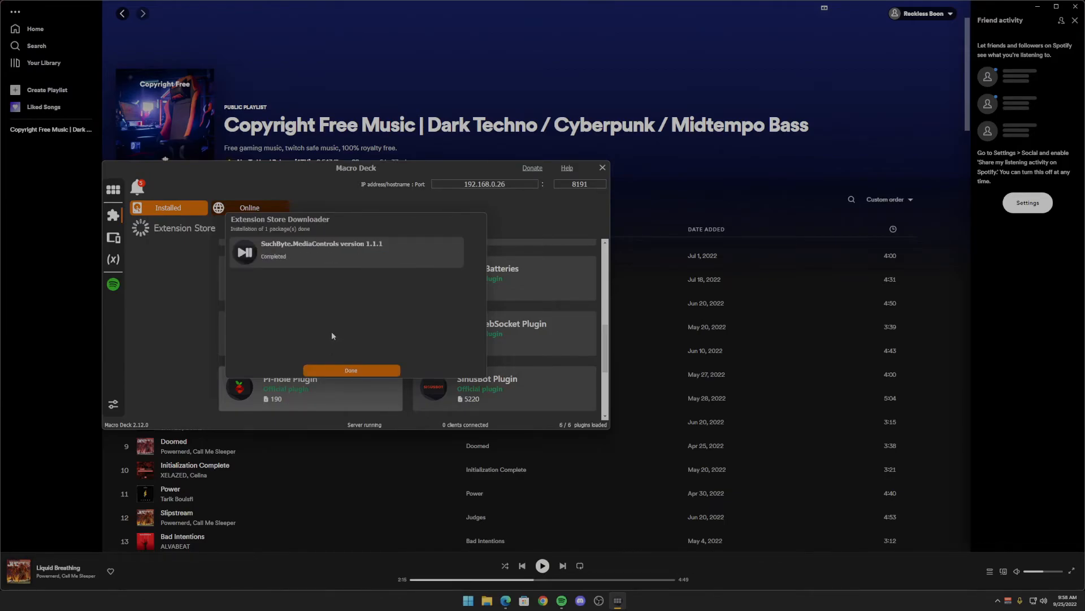
{"action": "left_click", "coordinate": [350, 371]}
- Install the Windows Utils plugin from the online Extension Store
{"action": "scroll", "coordinate": [383, 343], "scroll_direction": "down", "scroll_amount": 4}
{"action": "scroll", "coordinate": [380, 347], "scroll_direction": "down", "scroll_amount": 1}
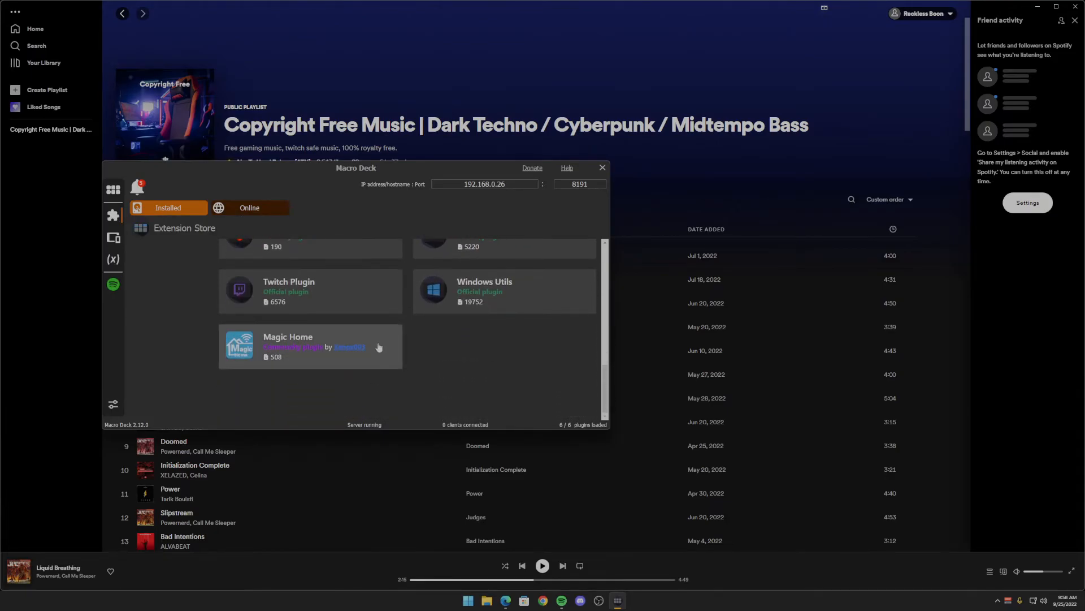
{"action": "scroll", "coordinate": [380, 347], "scroll_direction": "up", "scroll_amount": 2}
{"action": "left_click", "coordinate": [519, 331]}
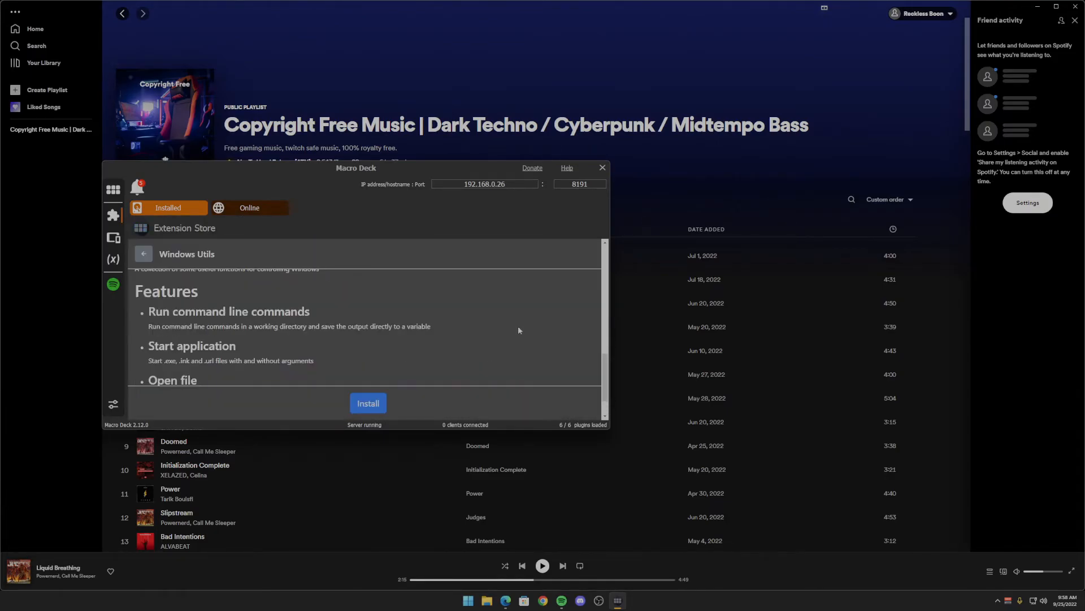
{"action": "scroll", "coordinate": [221, 333], "scroll_direction": "down", "scroll_amount": 3}
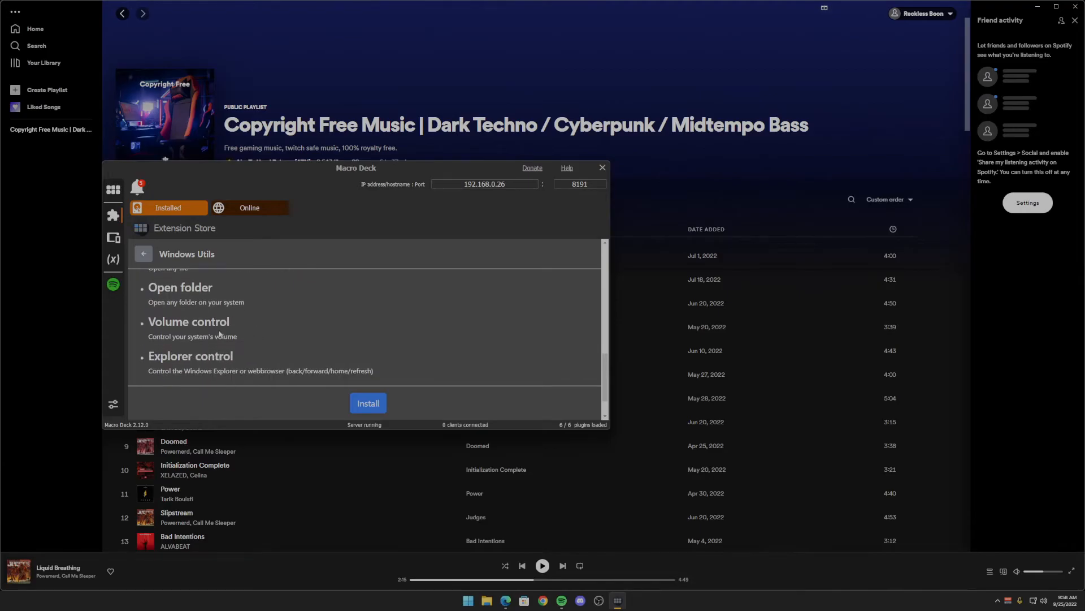
{"action": "left_click", "coordinate": [361, 404]}
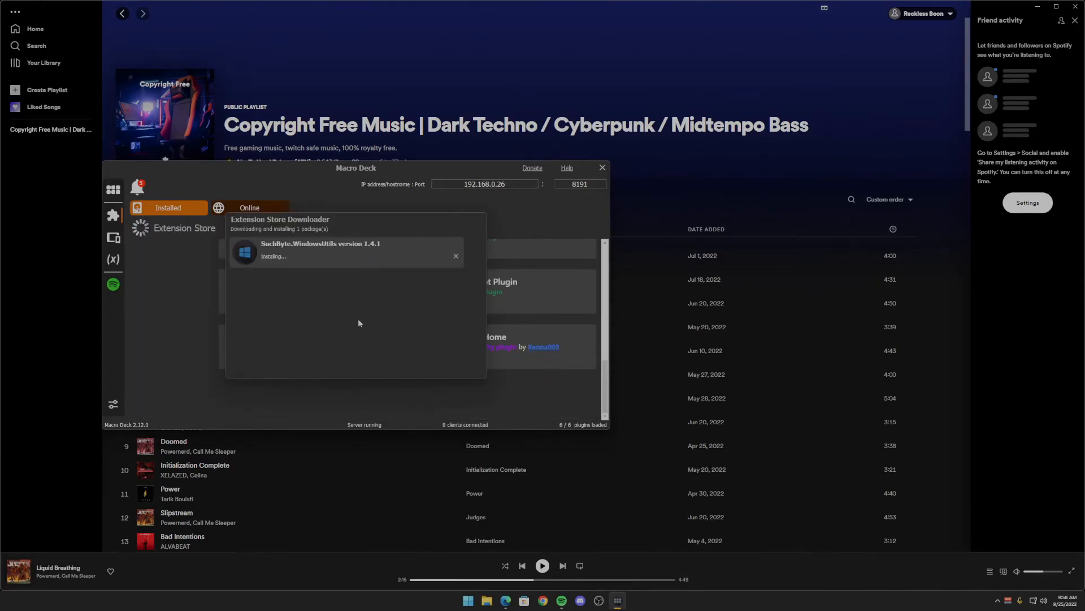
{"action": "left_click", "coordinate": [359, 371]}
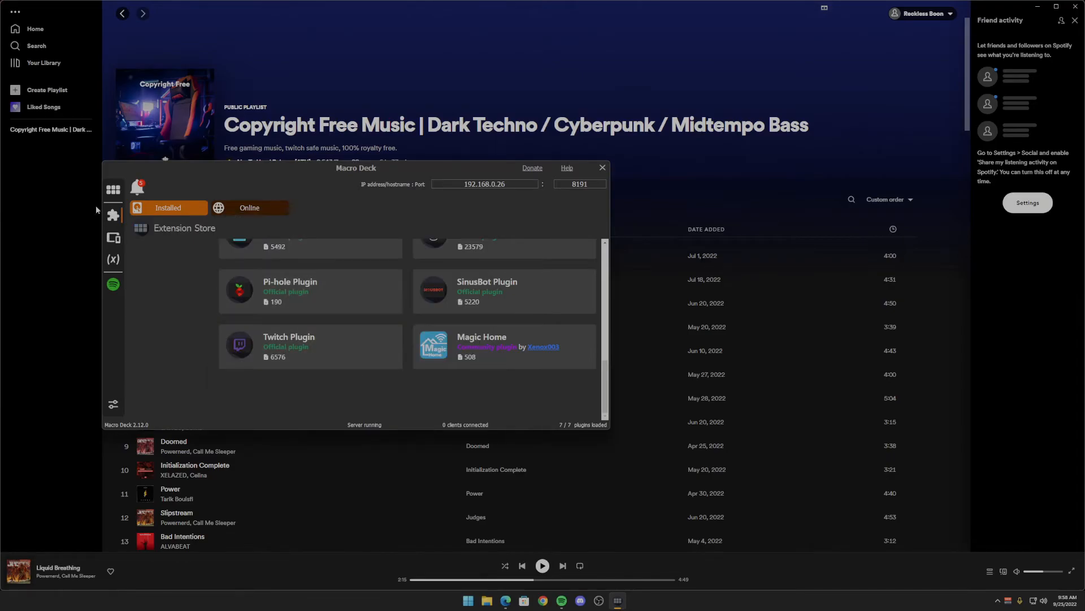
- Replace the play button's Spotify Toggle playing action with Media Play/Pause from Macro Deck Media Controls
{"action": "left_click", "coordinate": [114, 193]}
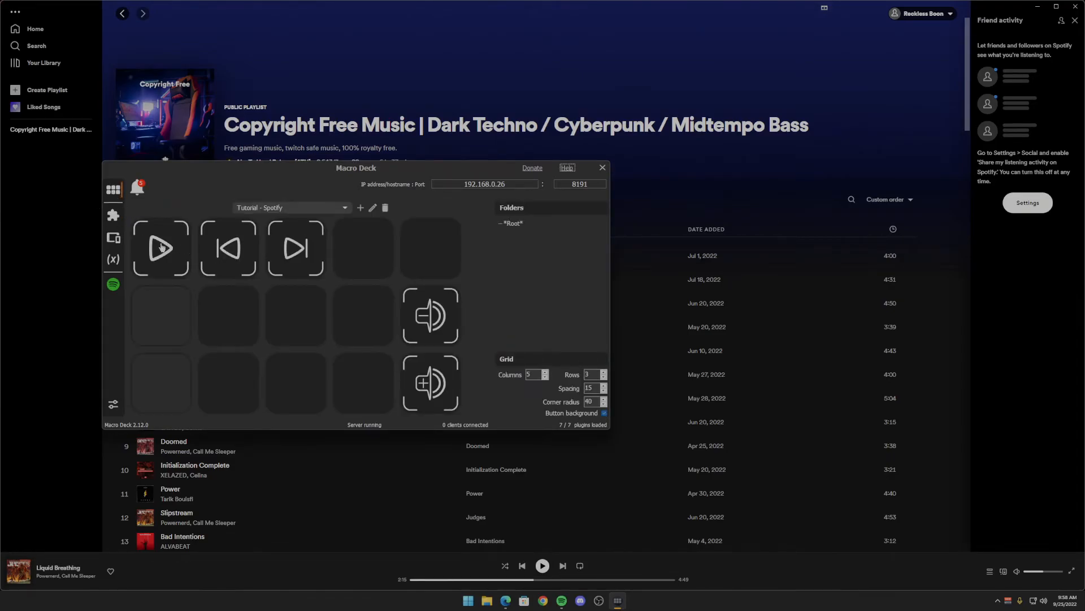
{"action": "right_click", "coordinate": [164, 249]}
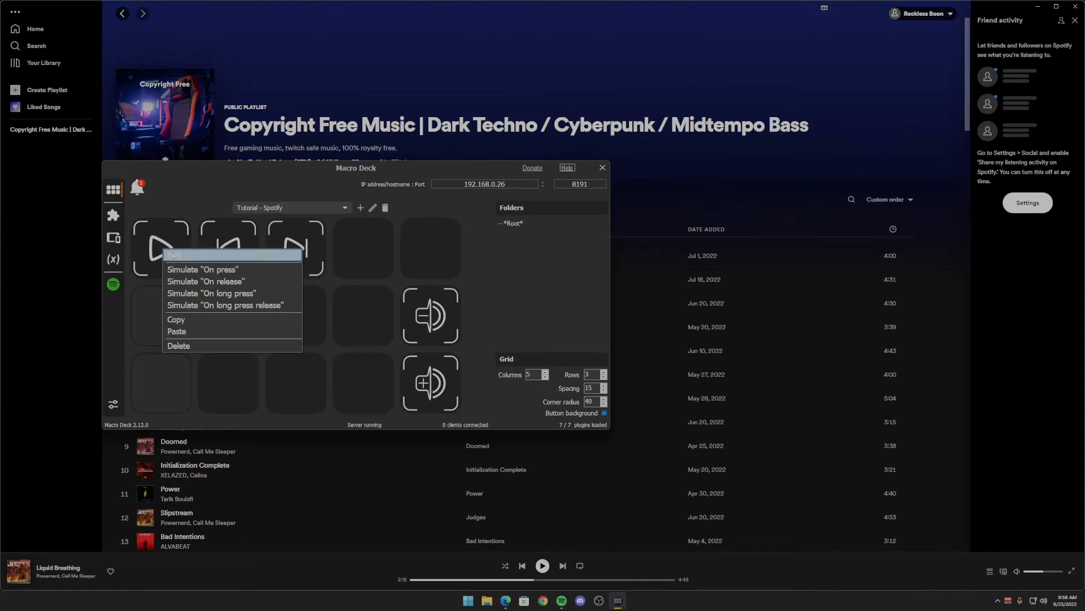
{"action": "left_click", "coordinate": [173, 256]}
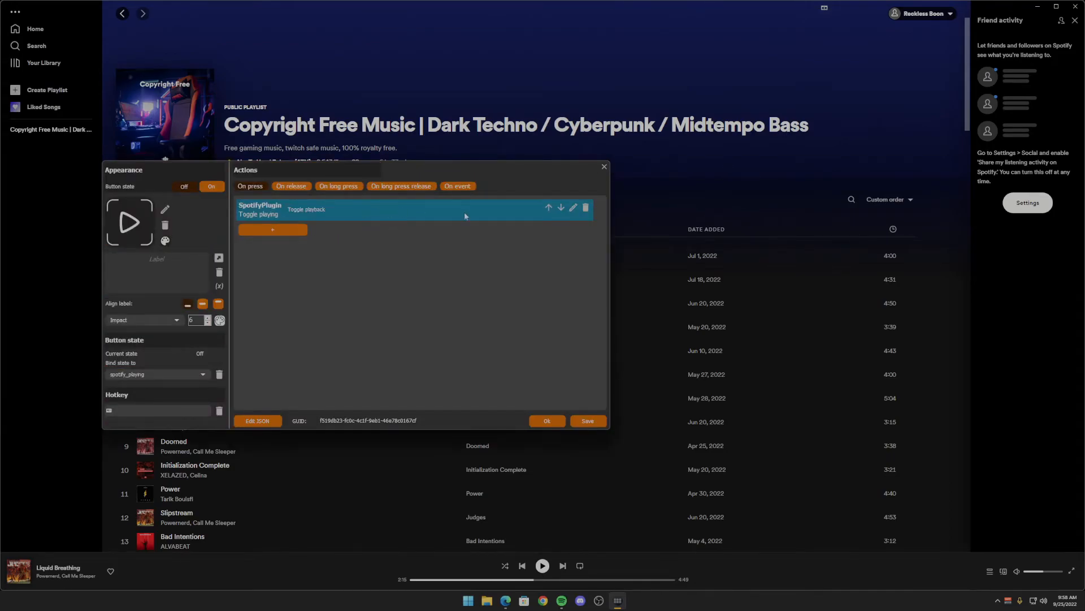
{"action": "left_click", "coordinate": [586, 208]}
{"action": "left_click", "coordinate": [282, 210]}
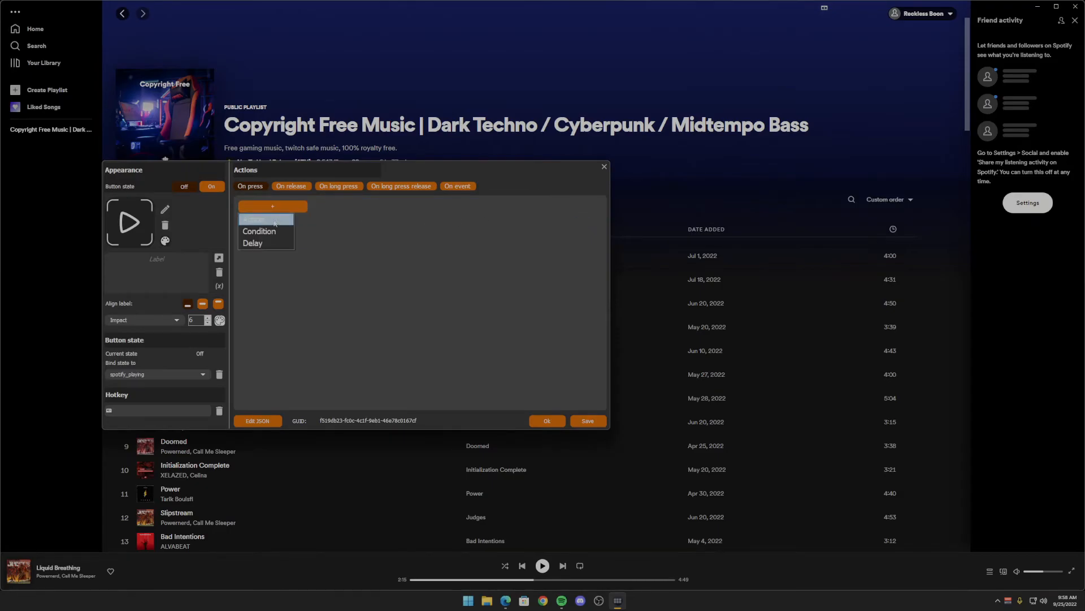
{"action": "left_click", "coordinate": [271, 220]}
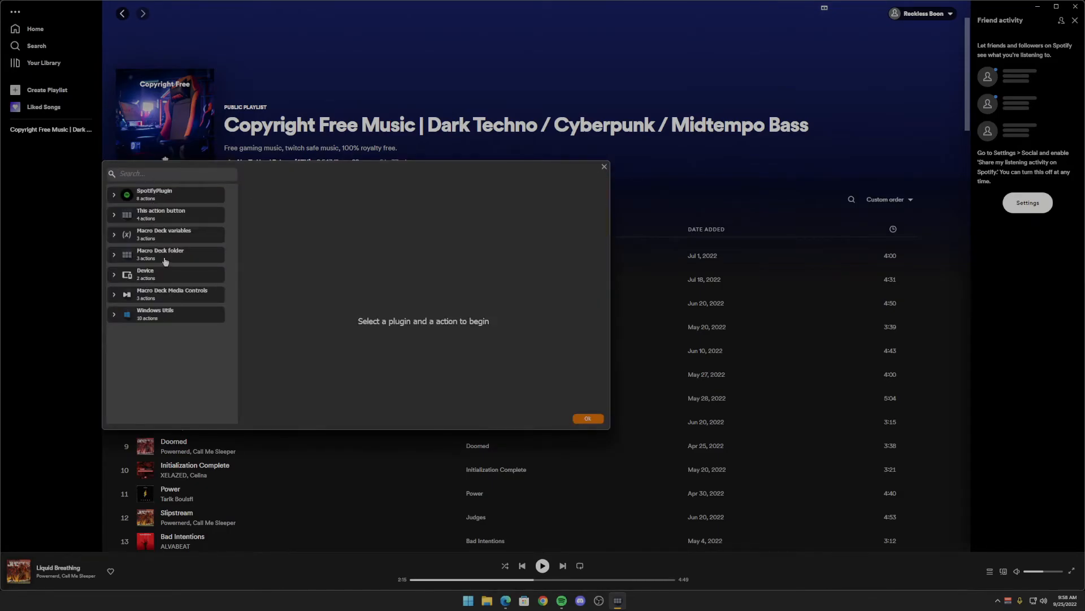
{"action": "left_click", "coordinate": [166, 292]}
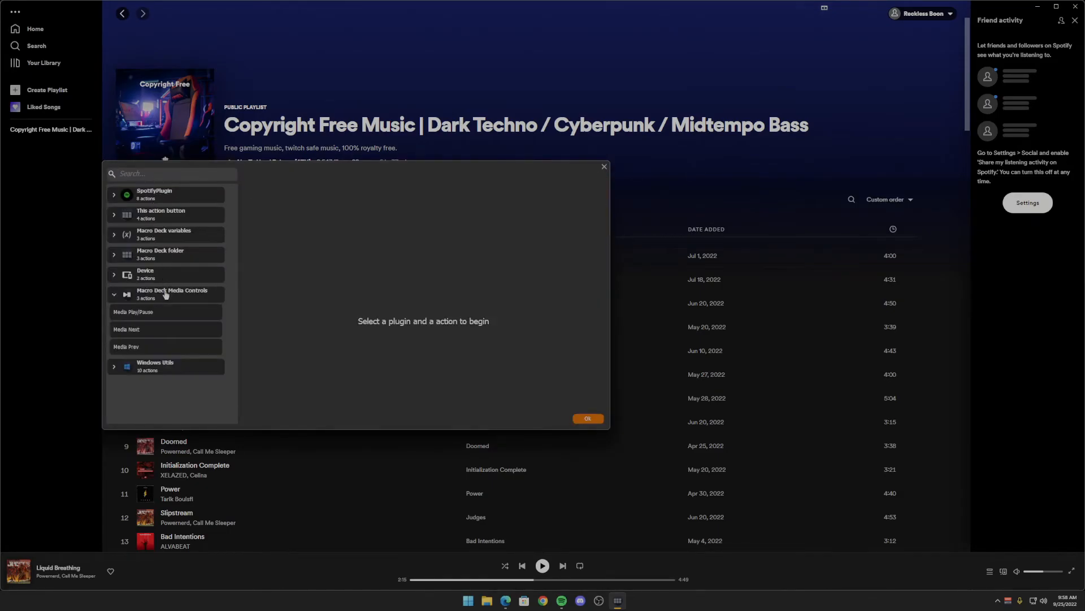
{"action": "left_click", "coordinate": [128, 314]}
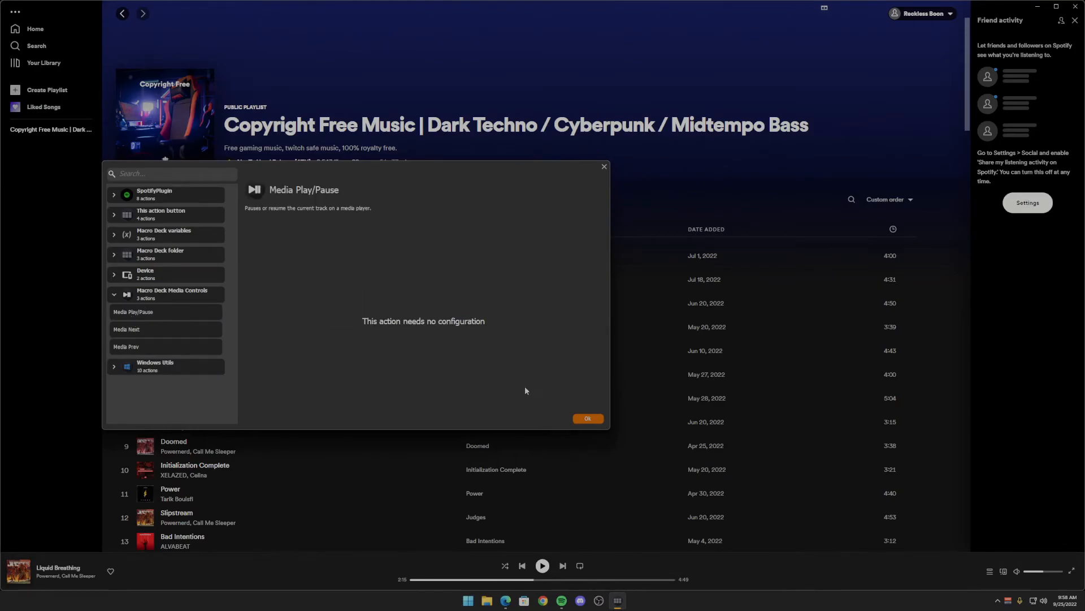
{"action": "left_click", "coordinate": [588, 418]}
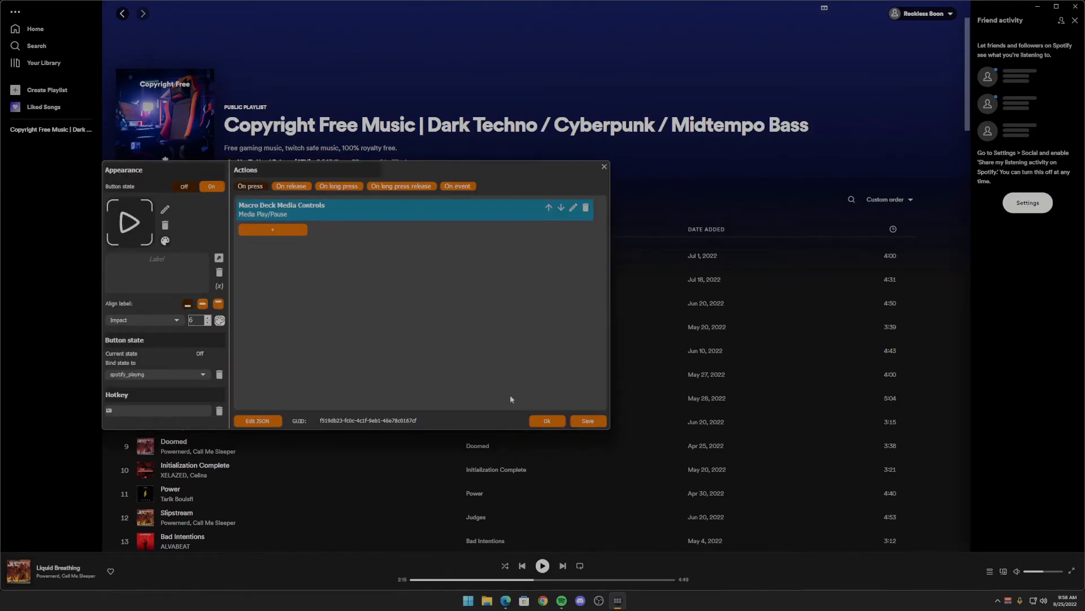
{"action": "left_click", "coordinate": [549, 421]}
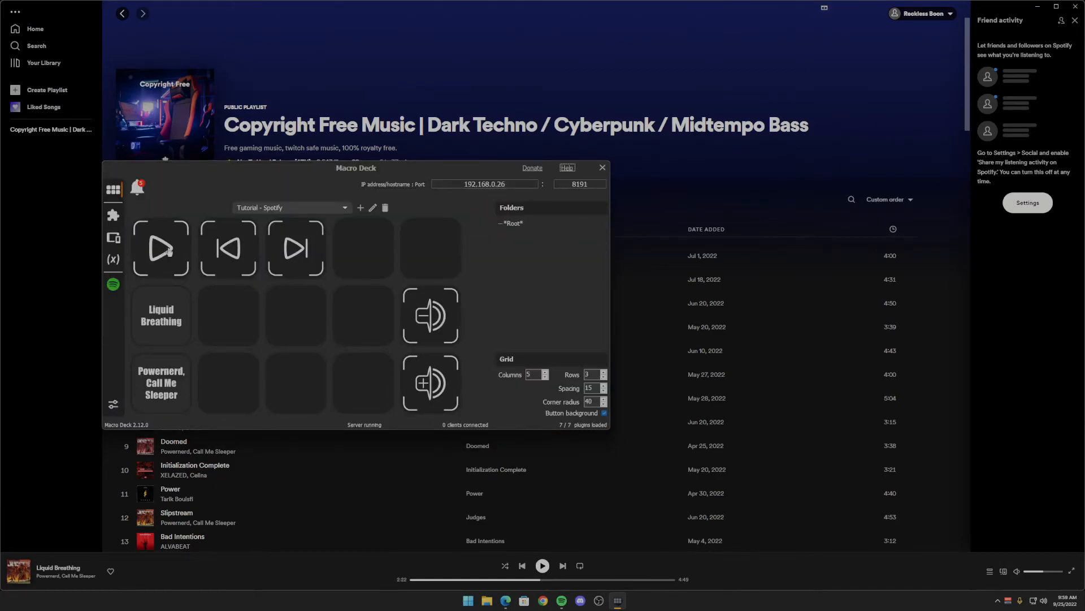
- Test the play button by simulating On press twice, starting and pausing the playback
{"action": "right_click", "coordinate": [168, 250]}
{"action": "left_click", "coordinate": [182, 270]}
{"action": "right_click", "coordinate": [168, 248]}
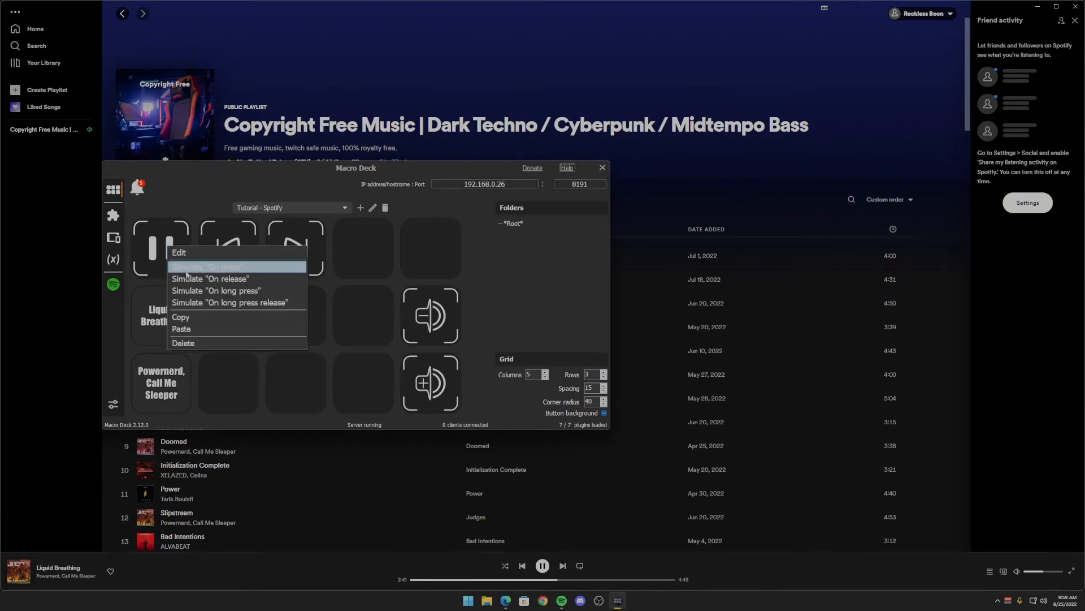
{"action": "left_click", "coordinate": [192, 273]}
- Replace the previous-track button's Spotify Previous Track action with Media Prev from Macro Deck Media Controls
{"action": "right_click", "coordinate": [231, 253]}
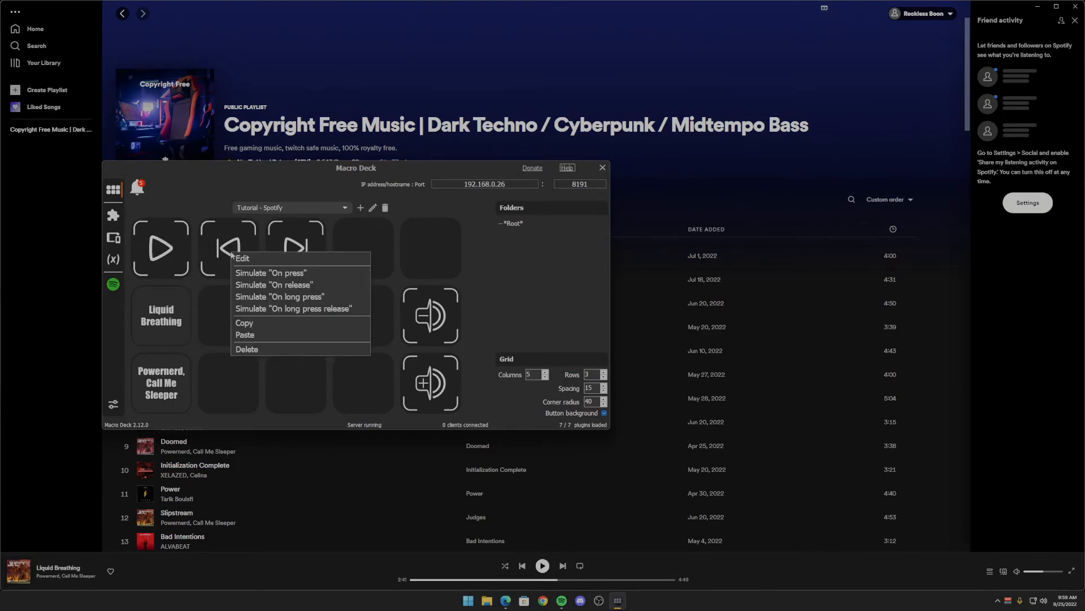
{"action": "left_click", "coordinate": [240, 259]}
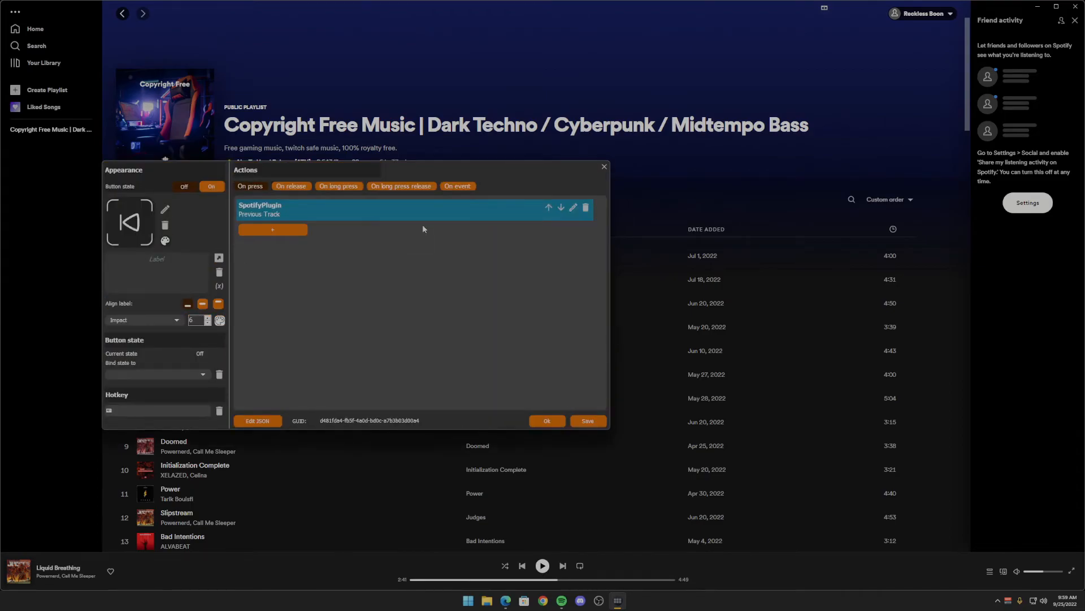
{"action": "left_click", "coordinate": [589, 211]}
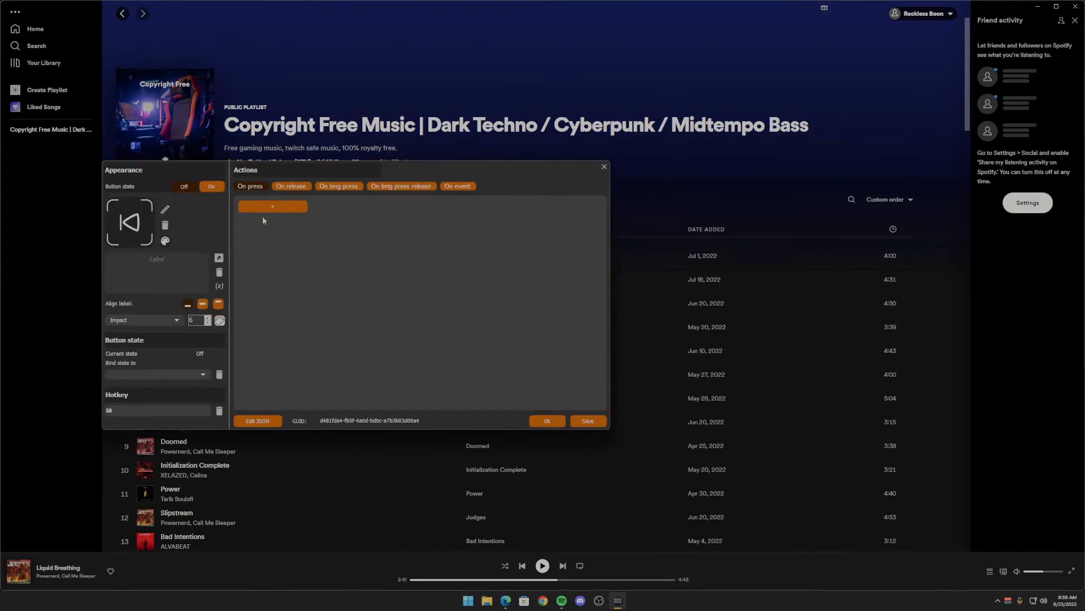
{"action": "left_click", "coordinate": [264, 207]}
{"action": "left_click", "coordinate": [159, 295]}
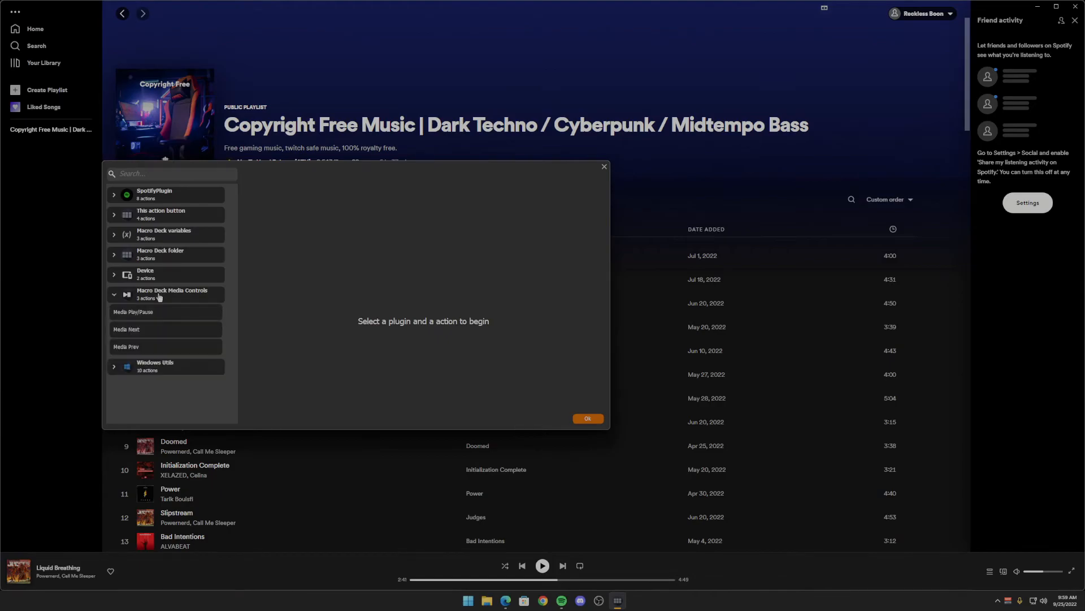
{"action": "left_click", "coordinate": [142, 349]}
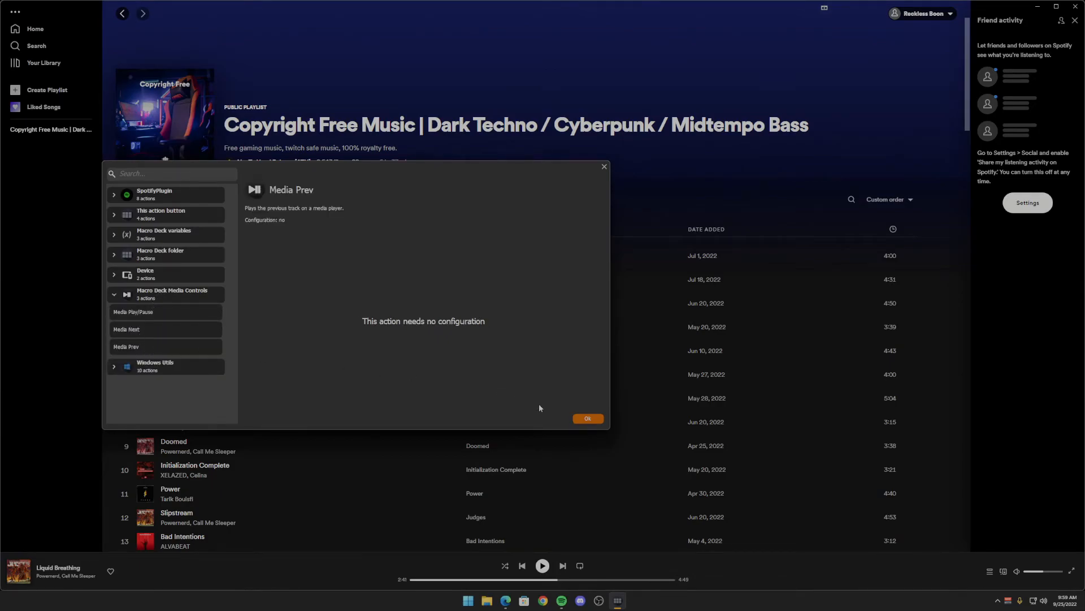
{"action": "left_click", "coordinate": [588, 418]}
{"action": "left_click", "coordinate": [563, 420]}
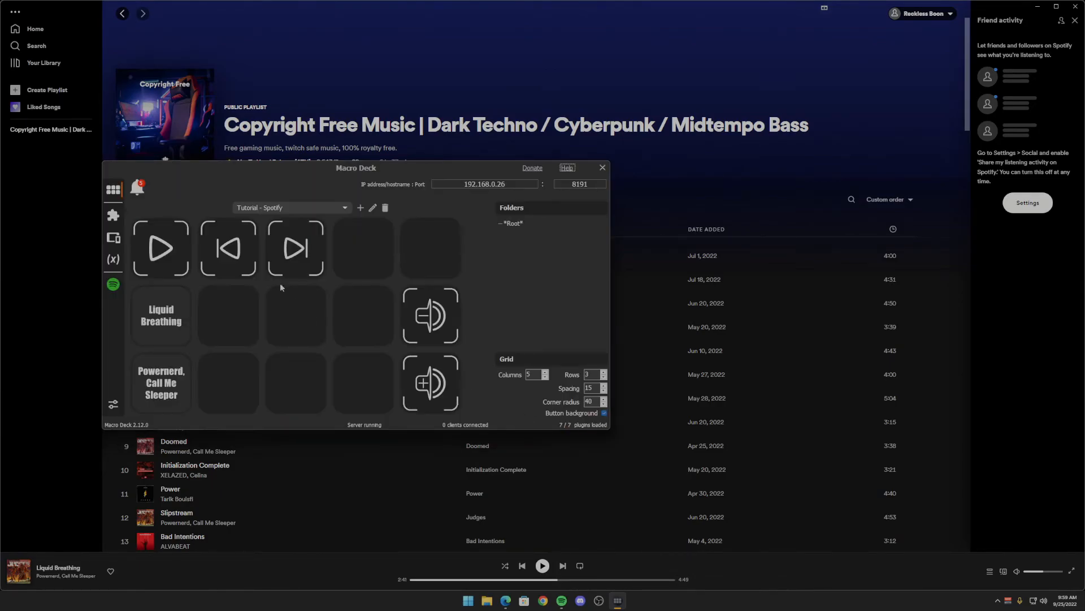
- Replace the next-track button's Spotify Skip Track action with Media Next from Macro Deck Media Controls
{"action": "right_click", "coordinate": [289, 247]}
{"action": "left_click", "coordinate": [294, 249]}
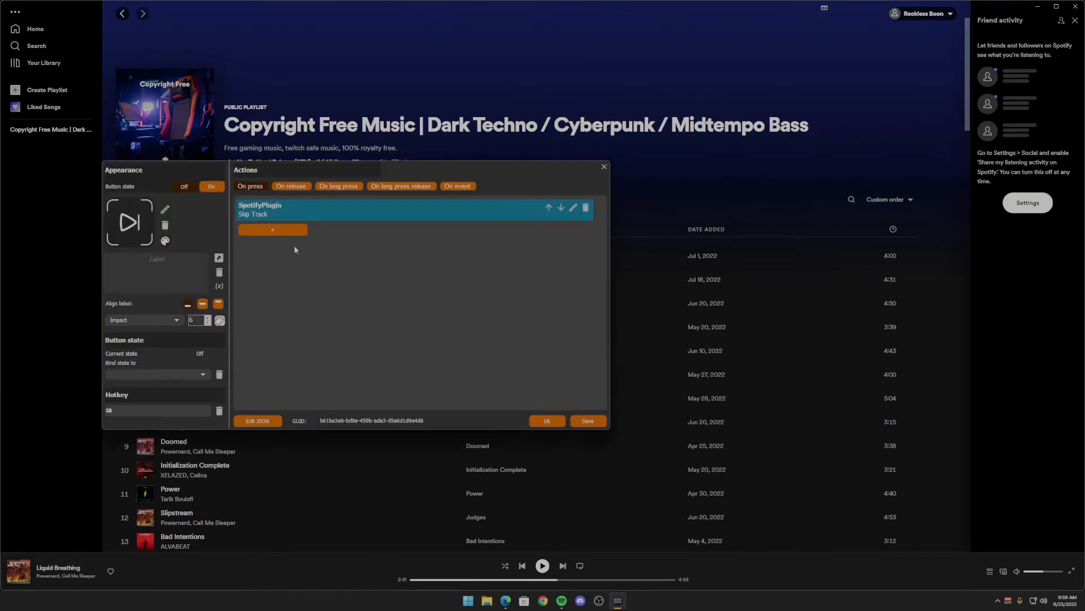
{"action": "left_click", "coordinate": [587, 210]}
{"action": "left_click", "coordinate": [252, 209]}
{"action": "left_click", "coordinate": [150, 298]}
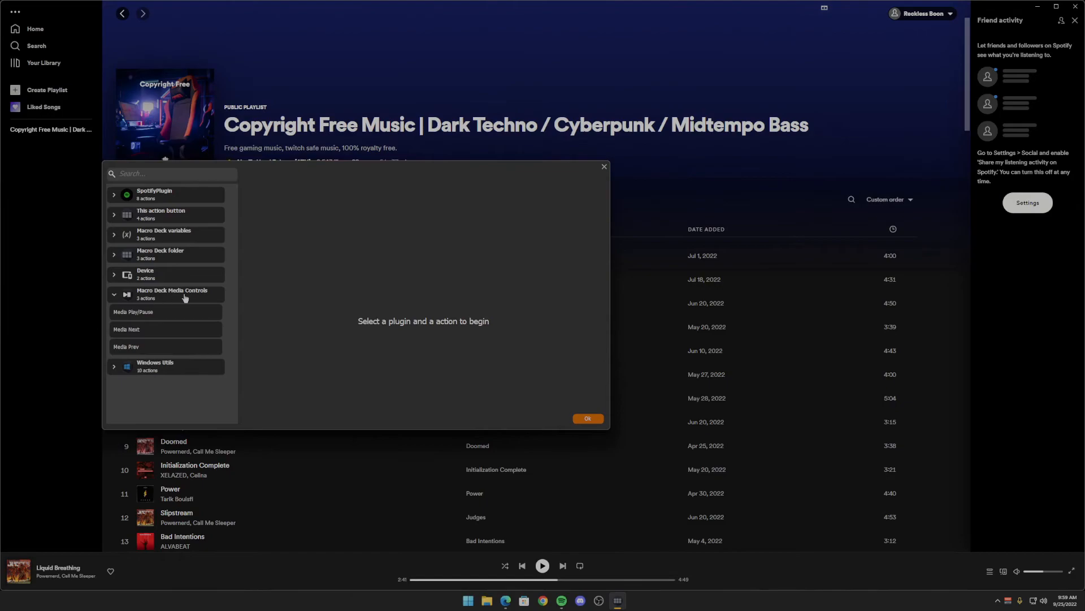
{"action": "left_click", "coordinate": [141, 335]}
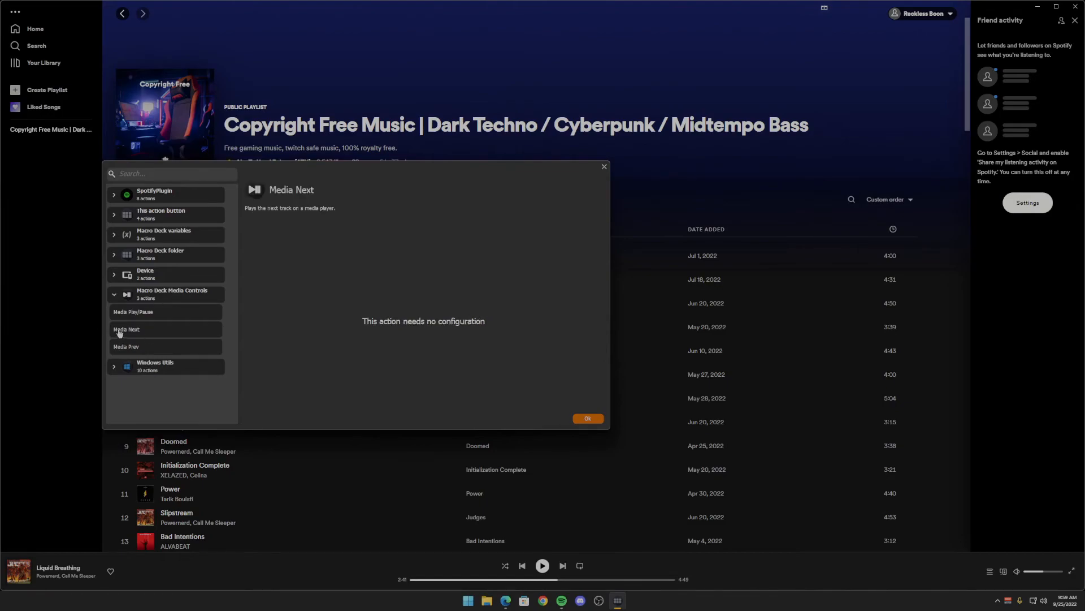
{"action": "left_click", "coordinate": [588, 419]}
{"action": "left_click", "coordinate": [548, 421]}
- Replace the volume-down button's Spotify Set volume action with Decrease volume from Windows Utils
{"action": "right_click", "coordinate": [424, 312]}
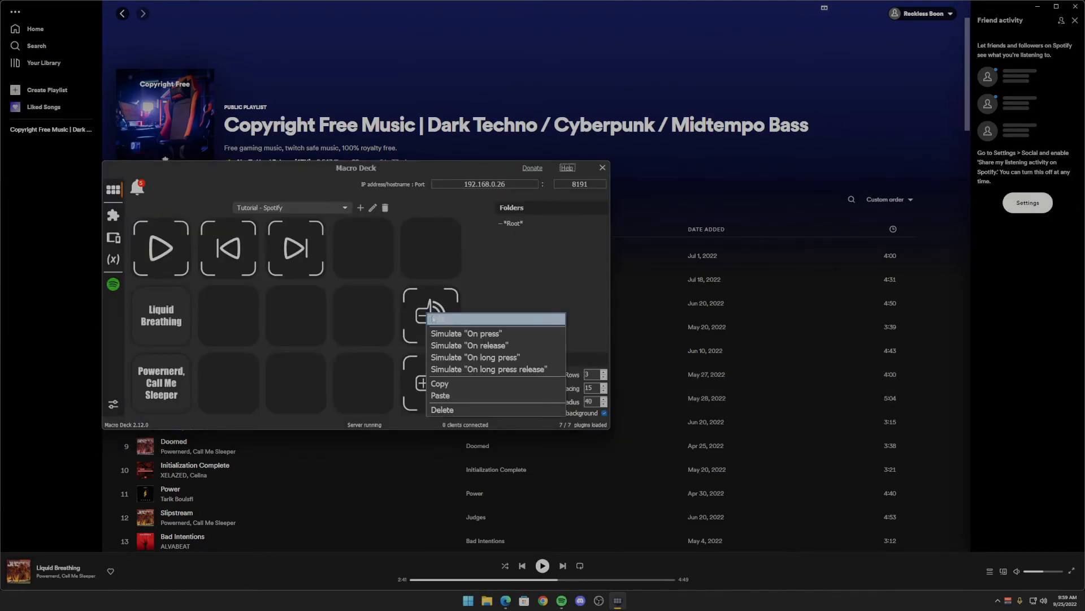
{"action": "left_click", "coordinate": [429, 309]}
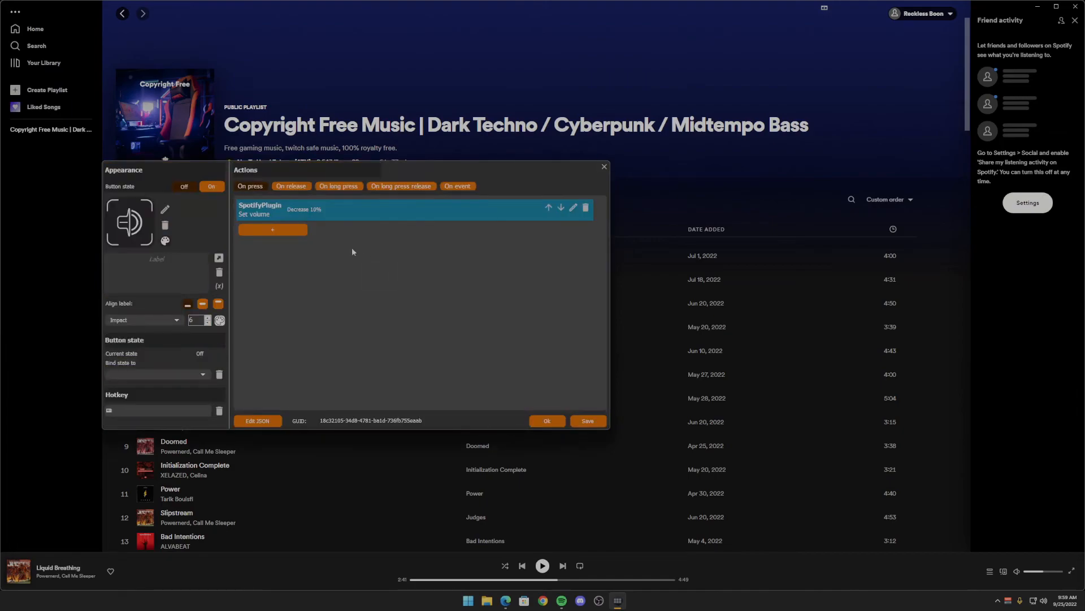
{"action": "left_click", "coordinate": [585, 207]}
{"action": "left_click", "coordinate": [267, 213]}
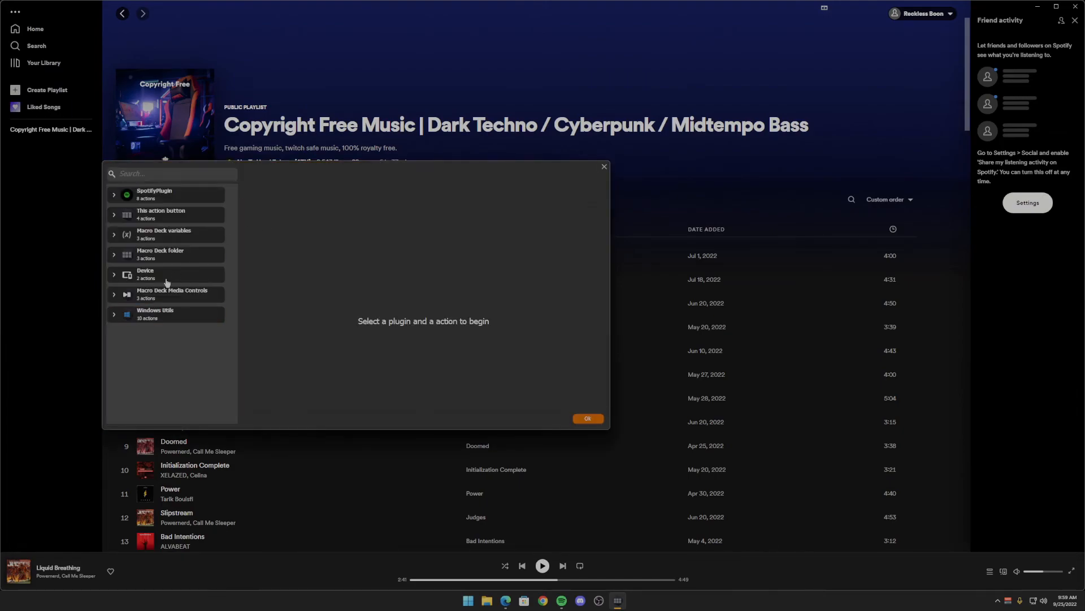
{"action": "left_click", "coordinate": [157, 316]}
{"action": "scroll", "coordinate": [163, 352], "scroll_direction": "down", "scroll_amount": 1}
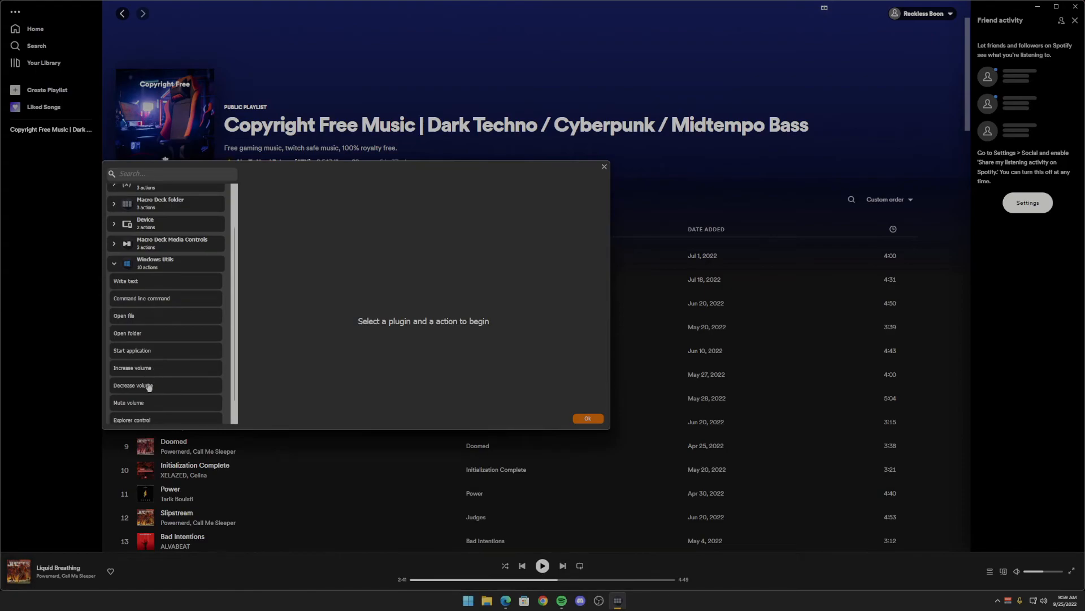
{"action": "left_click", "coordinate": [149, 390]}
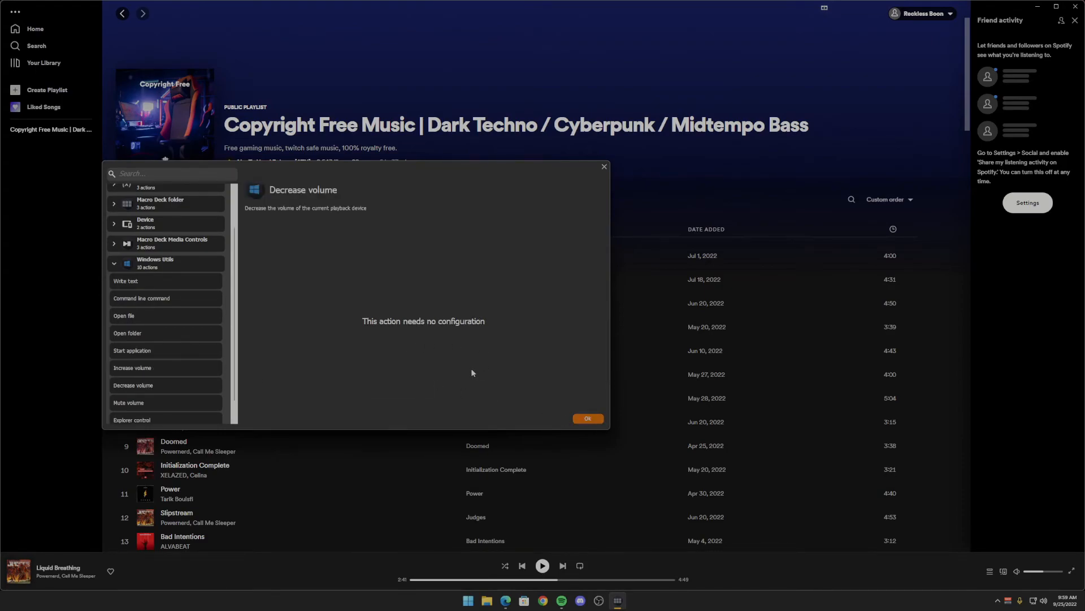
{"action": "left_click", "coordinate": [588, 418]}
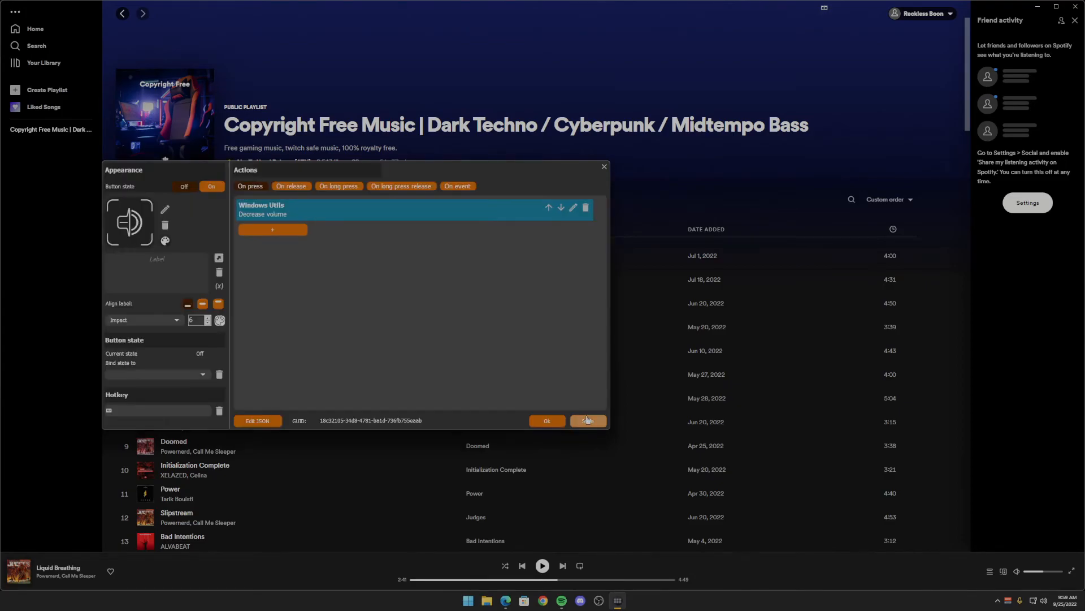
{"action": "left_click", "coordinate": [543, 424]}
- Replace the volume-up button's Spotify Set volume action with Increase volume from Windows Utils
{"action": "right_click", "coordinate": [419, 380]}
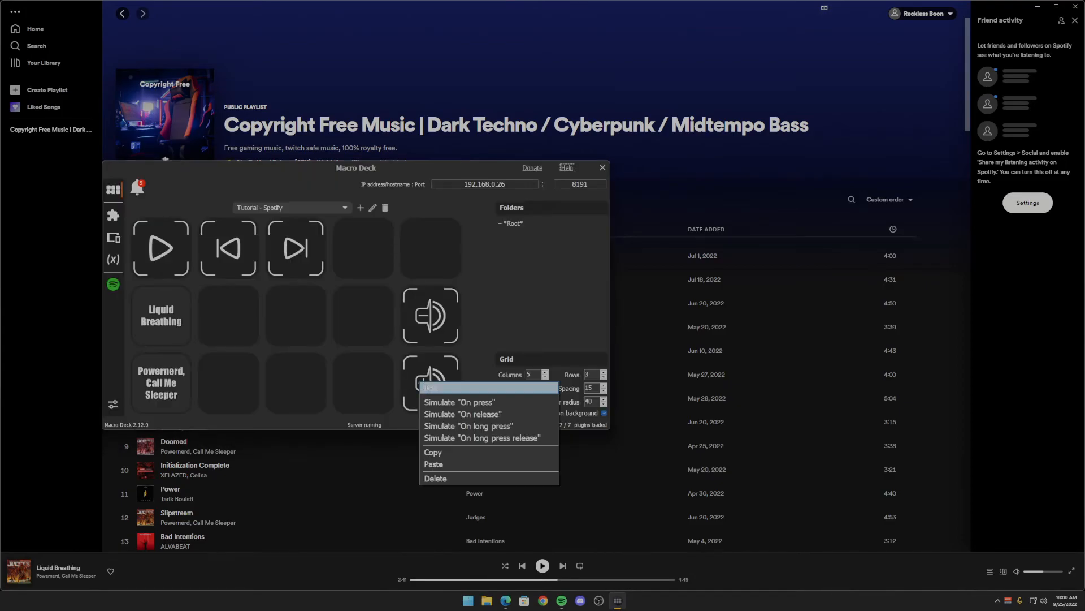
{"action": "left_click", "coordinate": [436, 388]}
{"action": "left_click", "coordinate": [585, 208]}
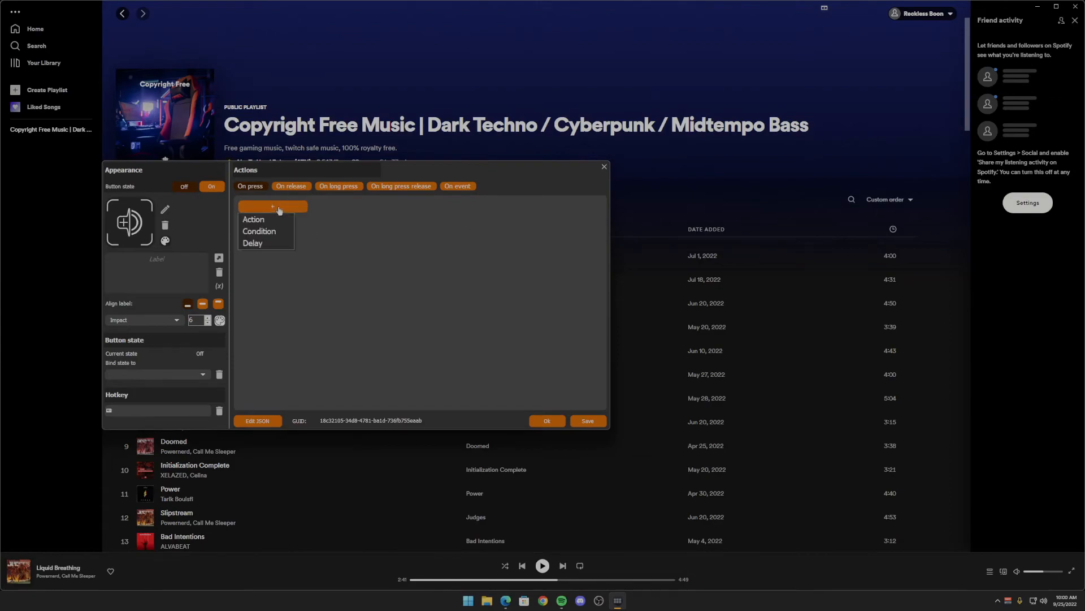
{"action": "left_click", "coordinate": [274, 207]}
{"action": "left_click", "coordinate": [175, 318]}
{"action": "scroll", "coordinate": [173, 347], "scroll_direction": "down", "scroll_amount": 3}
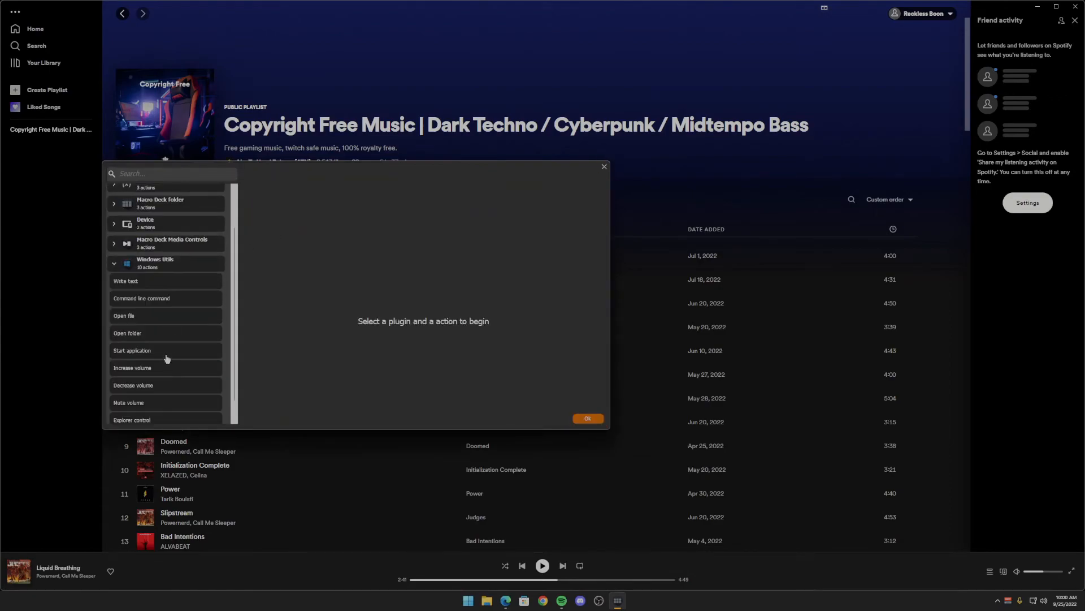
{"action": "left_click", "coordinate": [162, 347]}
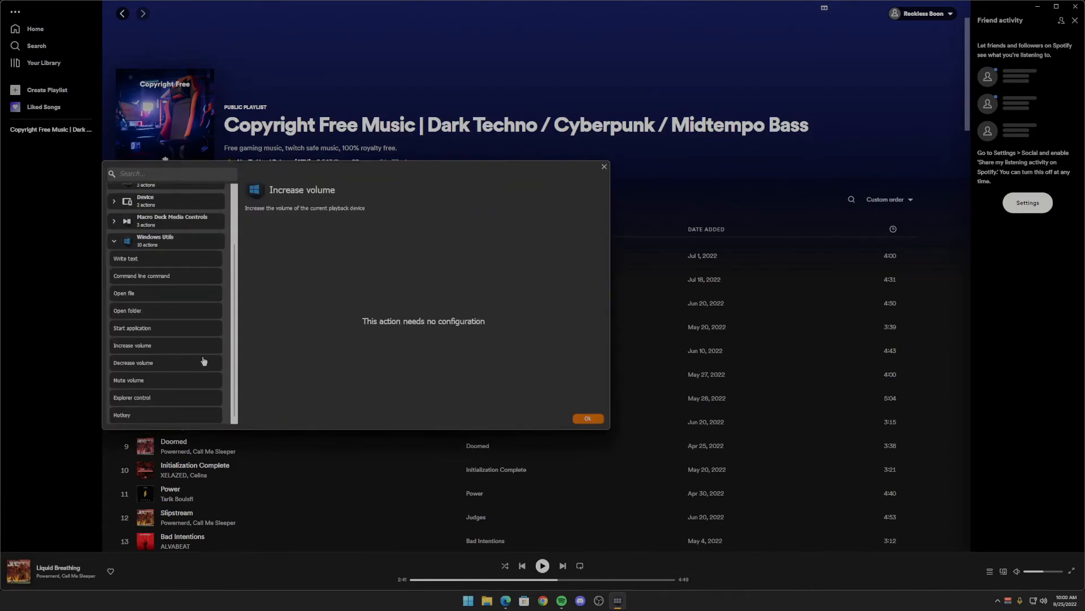
{"action": "left_click", "coordinate": [573, 418]}
{"action": "left_click", "coordinate": [553, 421]}
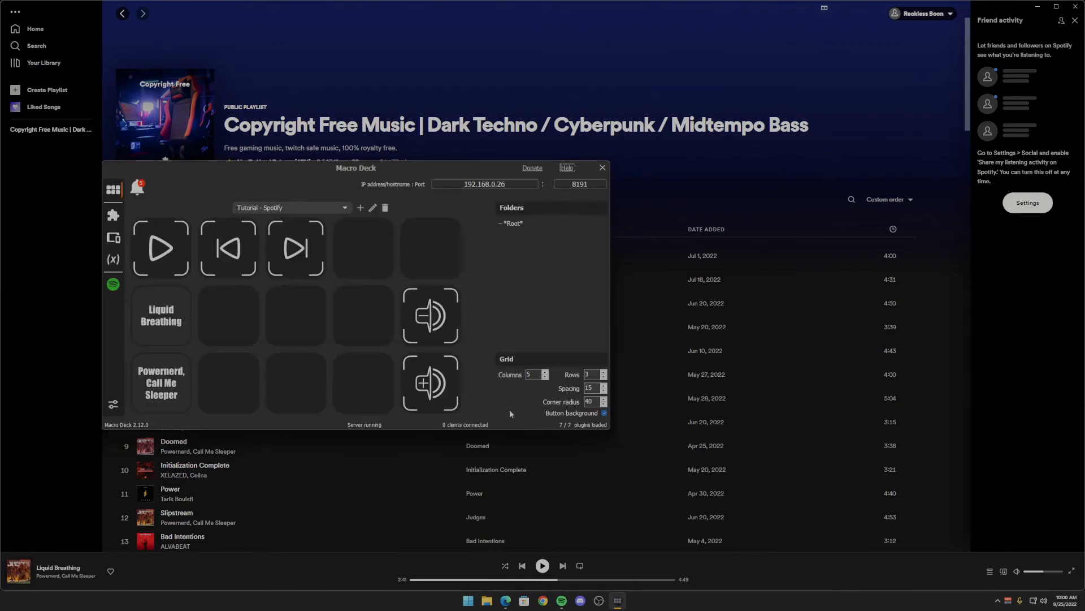
- Test the play, next-track and previous-track buttons by simulating On press on each
{"action": "right_click", "coordinate": [152, 247]}
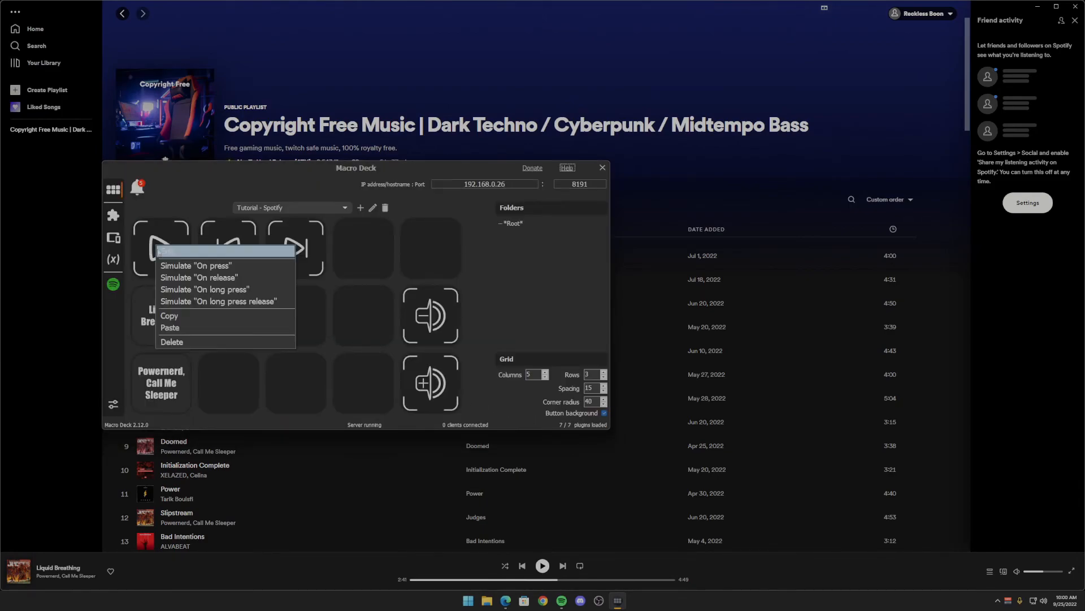
{"action": "left_click", "coordinate": [172, 253]}
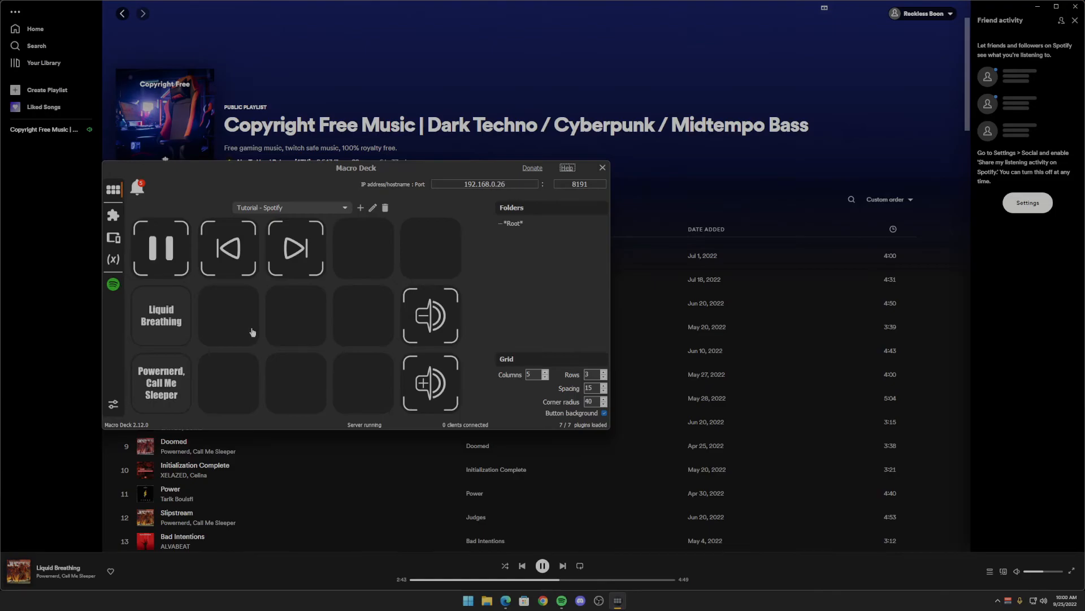
{"action": "right_click", "coordinate": [305, 251]}
{"action": "left_click", "coordinate": [322, 274]}
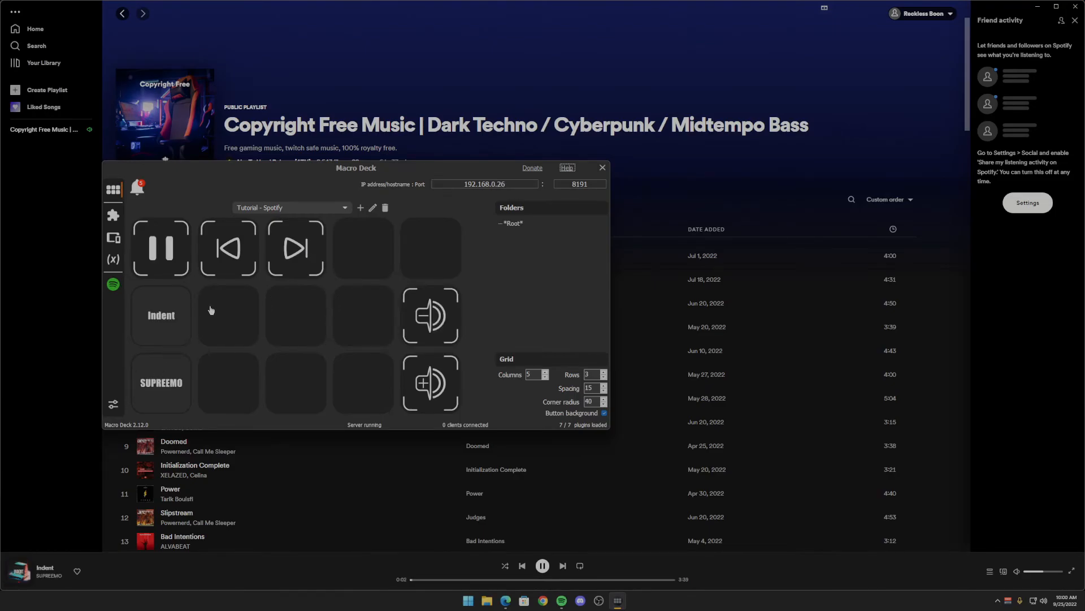
{"action": "right_click", "coordinate": [226, 244]}
{"action": "left_click", "coordinate": [242, 266]}
- Test the volume-up and volume-down buttons by simulating On press on each
{"action": "right_click", "coordinate": [429, 375]}
{"action": "left_click", "coordinate": [438, 394]}
{"action": "right_click", "coordinate": [422, 320]}
{"action": "left_click", "coordinate": [435, 340]}
- Install the Voicemeeter Plugin from the online Extension Store, accepting its configuration without adding any parameters
{"action": "left_click", "coordinate": [110, 218]}
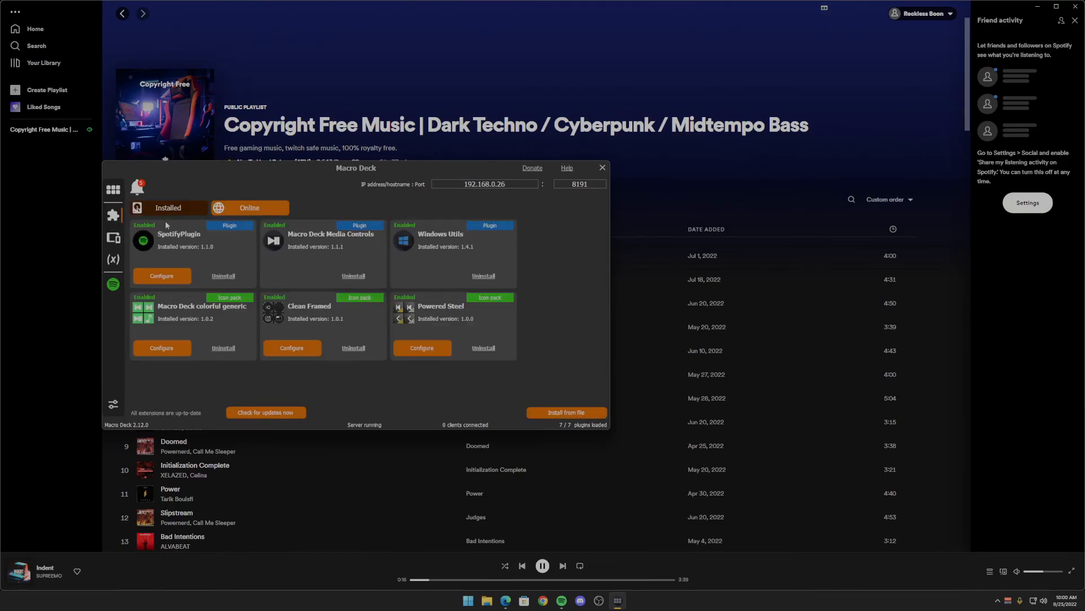
{"action": "left_click", "coordinate": [248, 208]}
{"action": "scroll", "coordinate": [272, 302], "scroll_direction": "down", "scroll_amount": 4}
{"action": "left_click", "coordinate": [320, 287]}
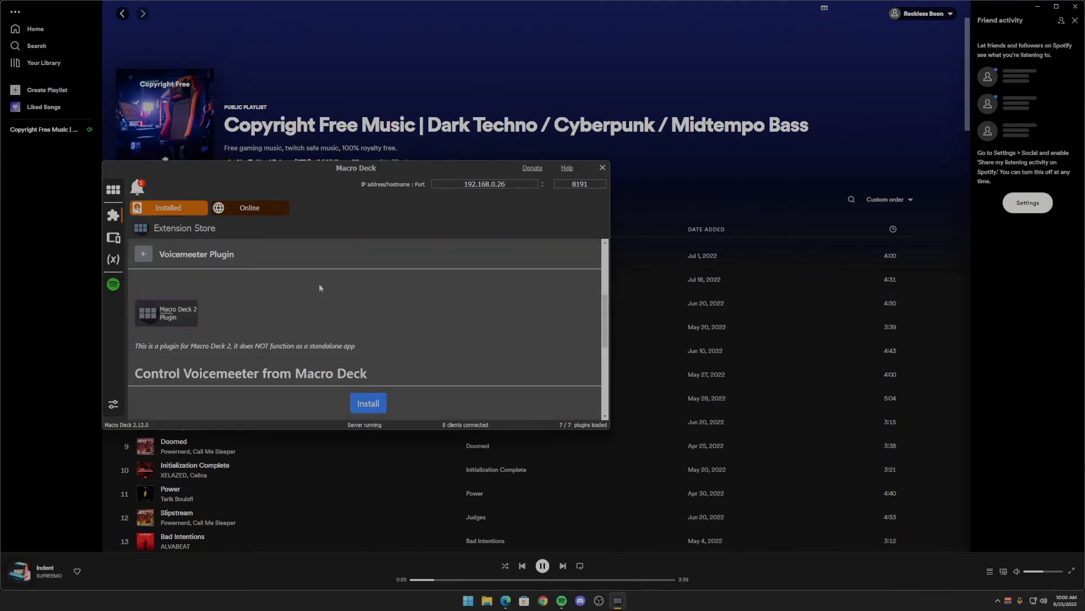
{"action": "scroll", "coordinate": [297, 308], "scroll_direction": "down", "scroll_amount": 3}
{"action": "scroll", "coordinate": [291, 347], "scroll_direction": "down", "scroll_amount": 3}
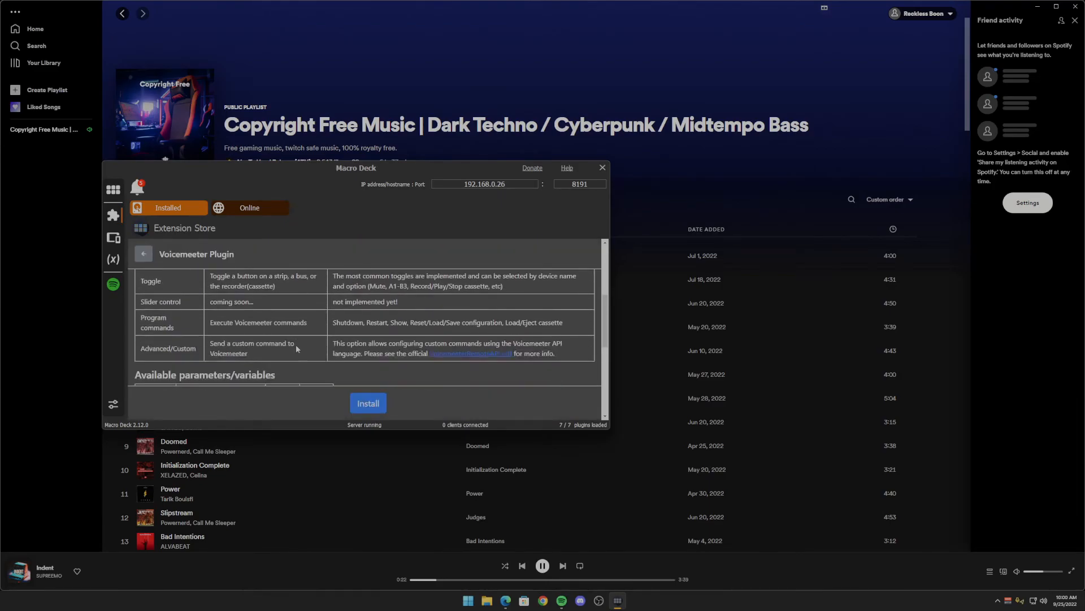
{"action": "left_click", "coordinate": [368, 403]}
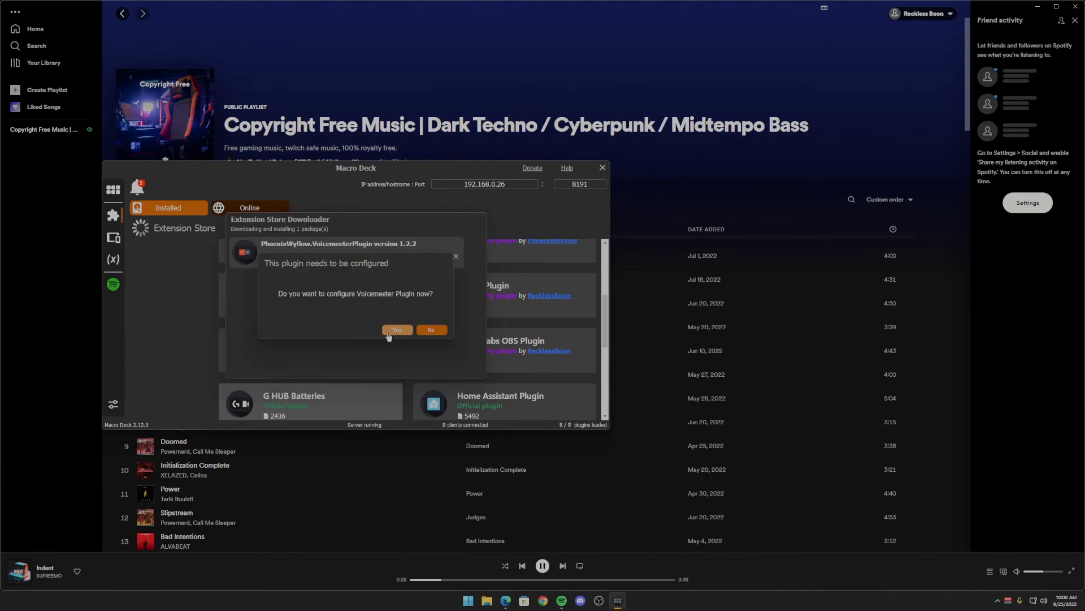
{"action": "left_click", "coordinate": [394, 333]}
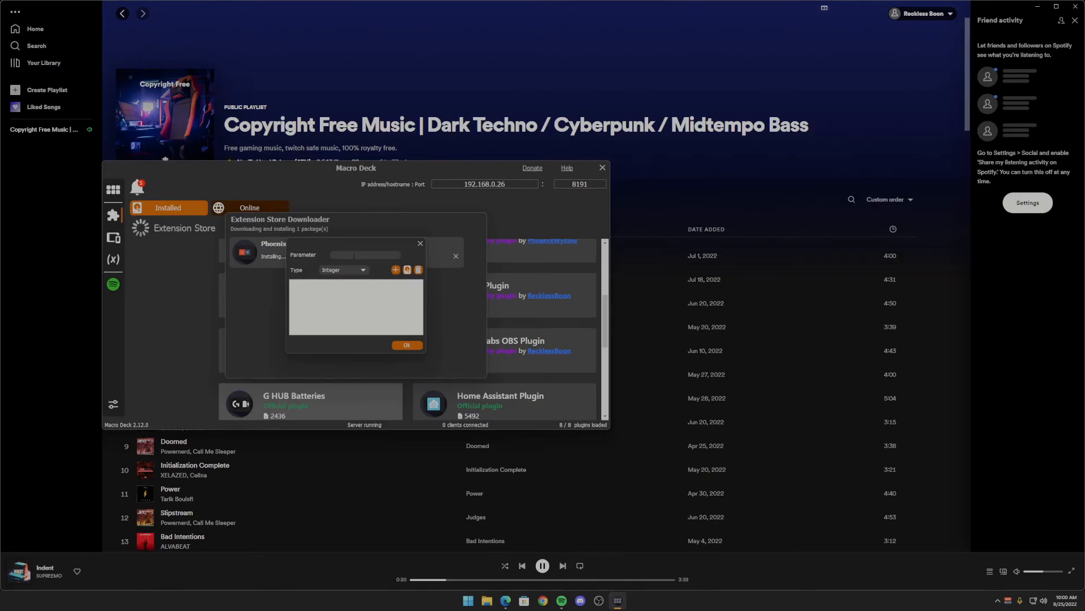
{"action": "left_click", "coordinate": [406, 346]}
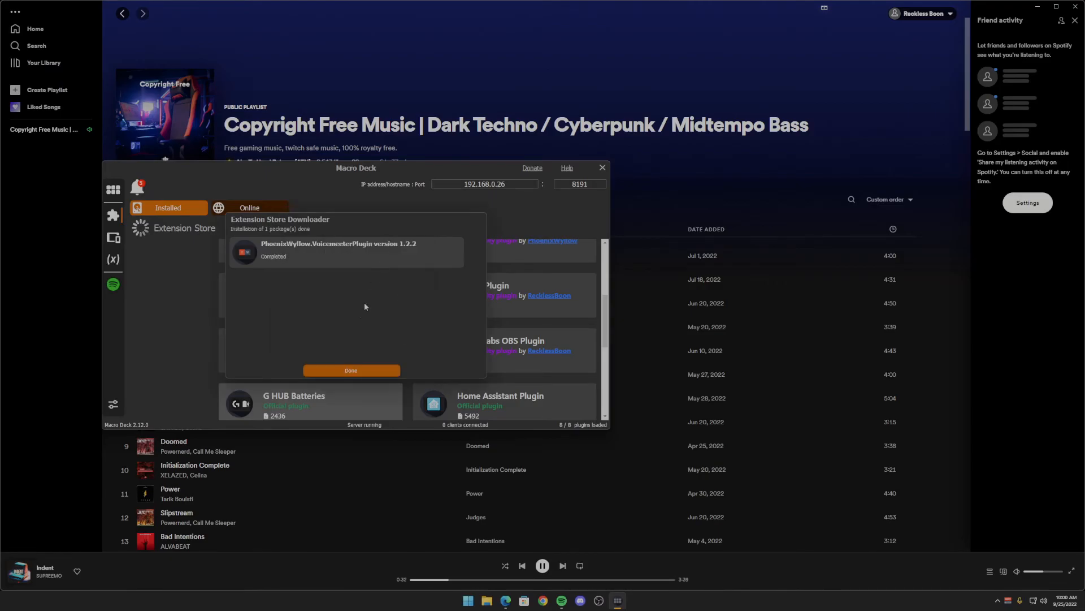
{"action": "left_click", "coordinate": [351, 371]}
- Change the volume-down button's action to Voicemeeter Plugin Advanced/Custom with the command "Strip(3).Gain -= 2.5", copying the command text before saving
{"action": "left_click", "coordinate": [113, 189]}
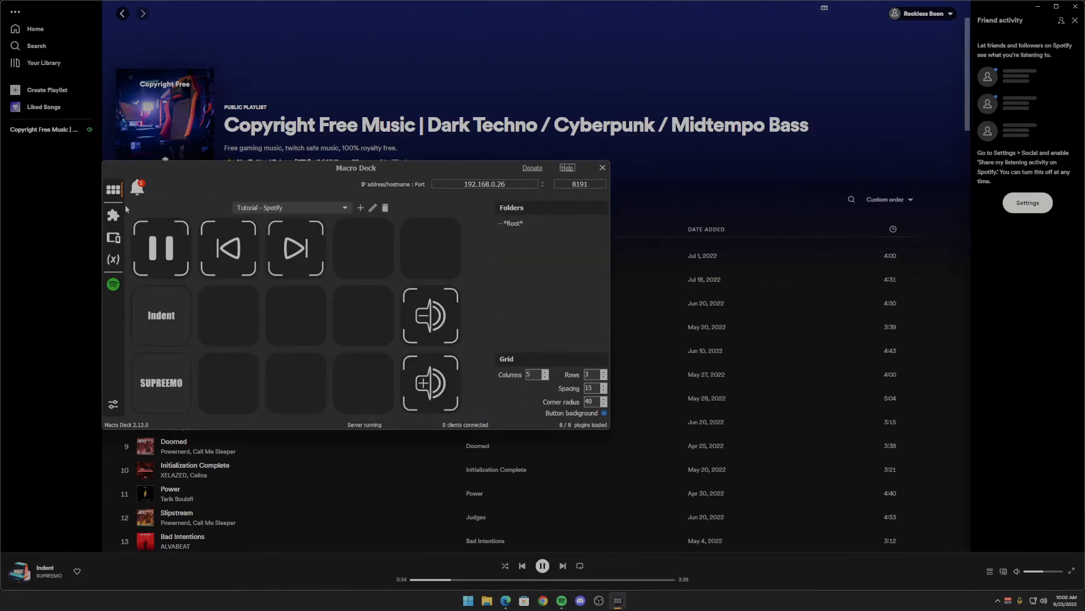
{"action": "right_click", "coordinate": [430, 323]}
{"action": "left_click", "coordinate": [439, 326]}
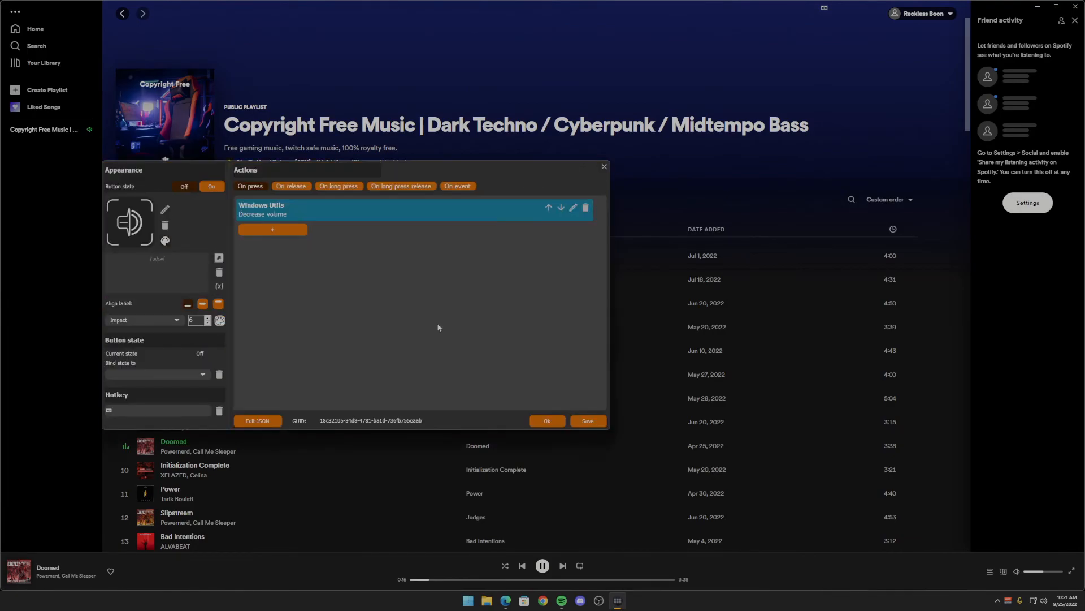
{"action": "left_click", "coordinate": [573, 208]}
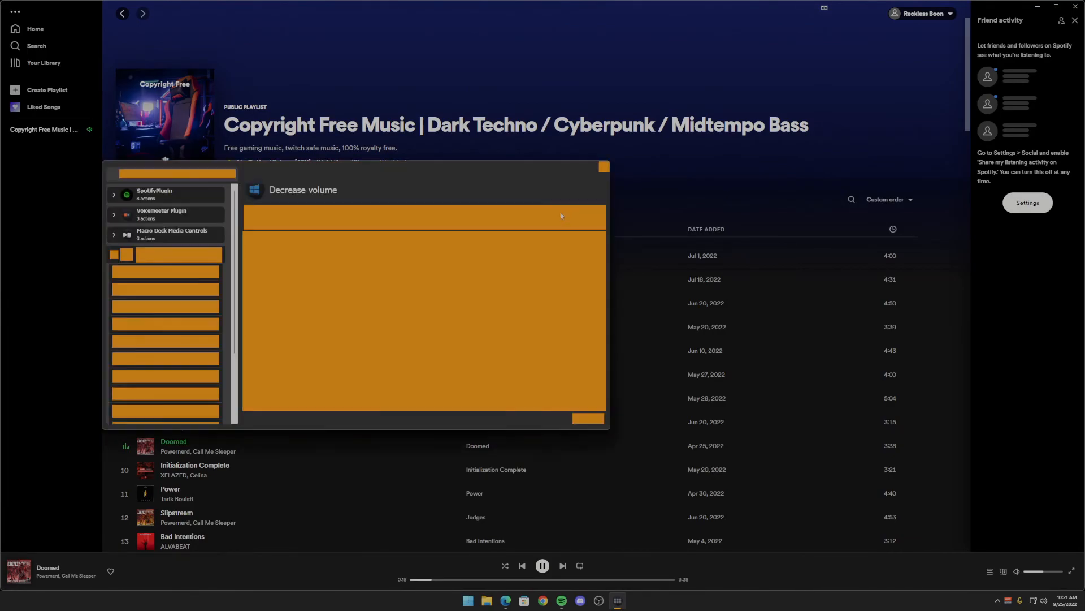
{"action": "left_click", "coordinate": [157, 215]}
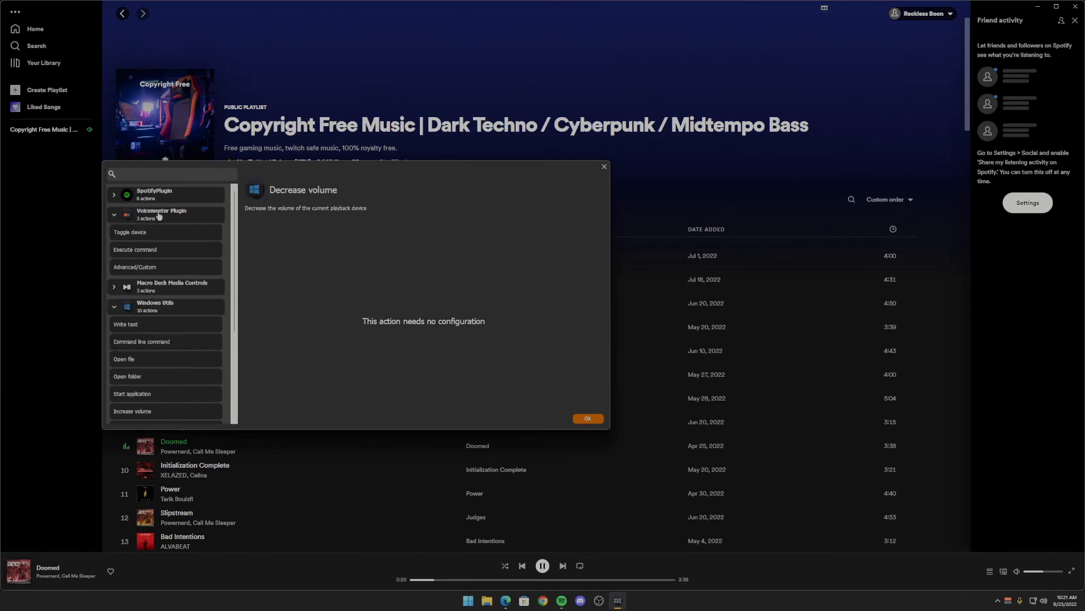
{"action": "left_click", "coordinate": [159, 273]}
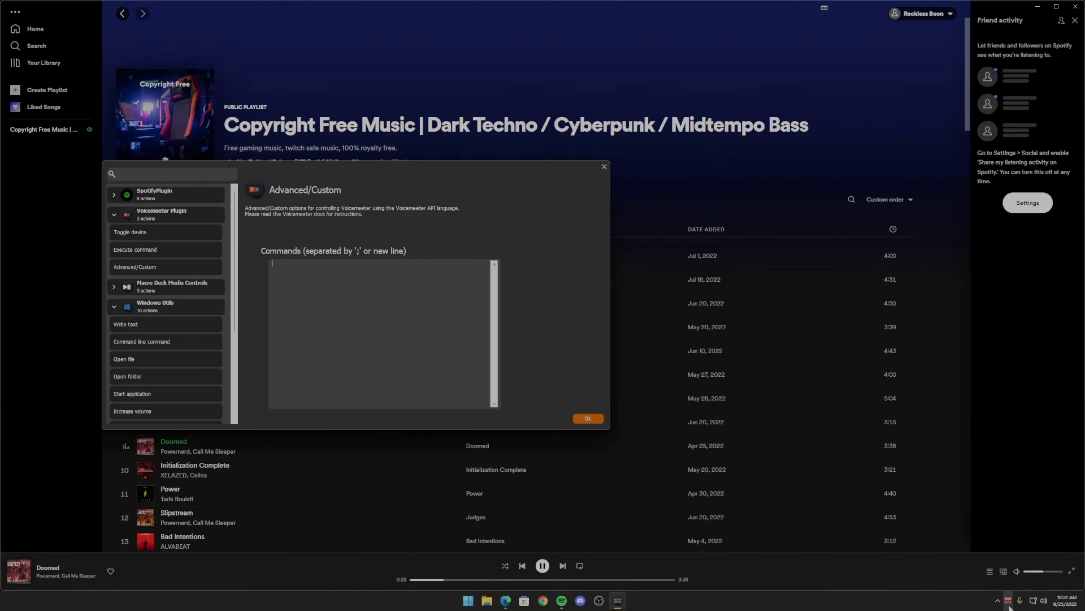
{"action": "left_click", "coordinate": [341, 335]}
{"action": "type", "text": "trip(3).Gain -= 2.5"}
{"action": "key", "text": "ctrl+a"}
{"action": "key", "text": "ctrl+c"}
{"action": "left_click", "coordinate": [588, 418]}
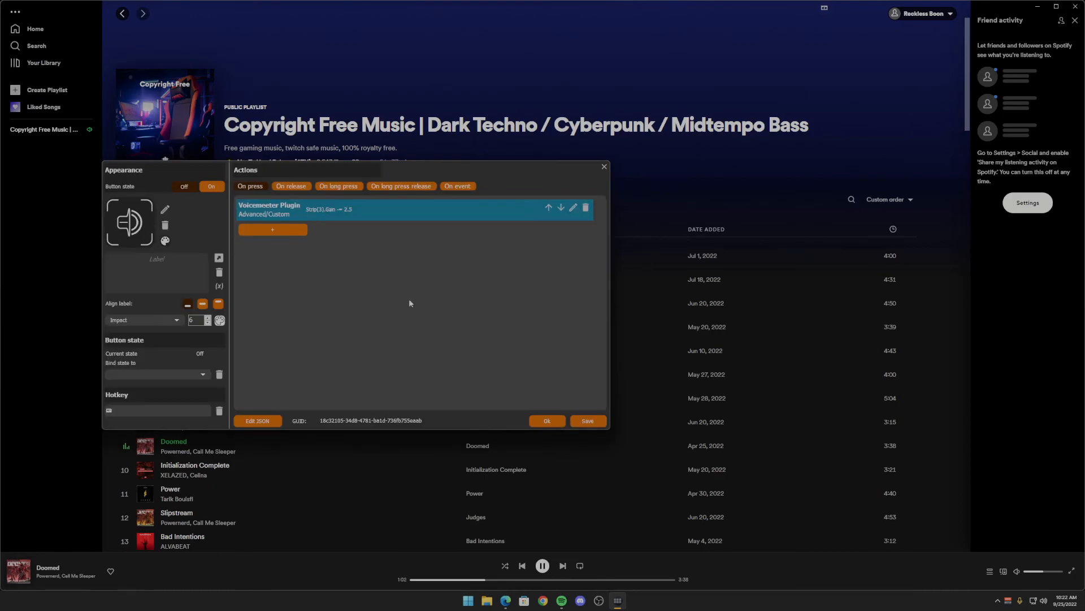
{"action": "left_click", "coordinate": [557, 420]}
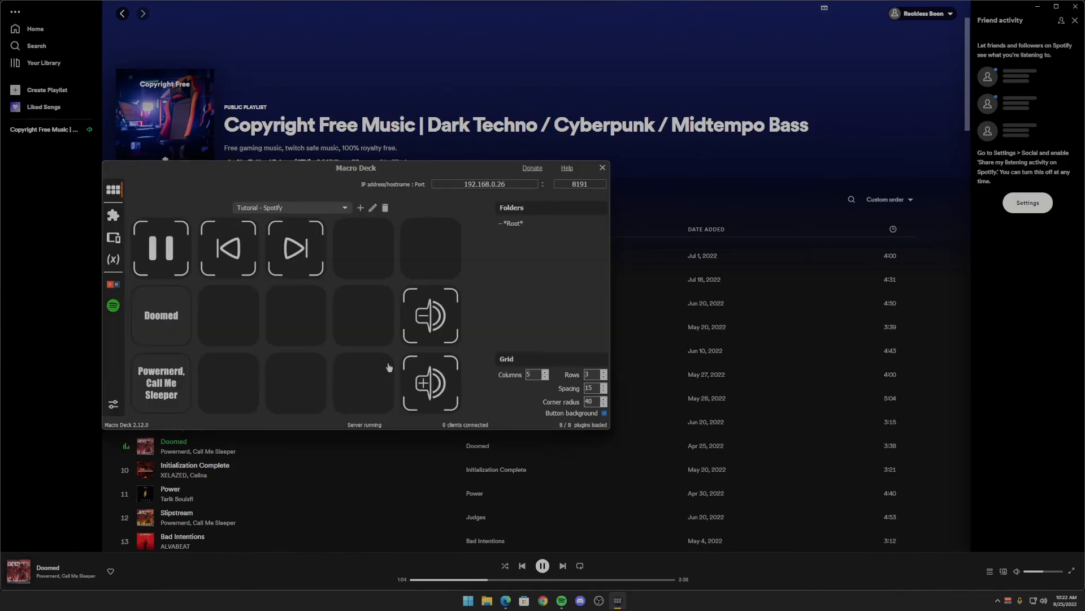
- Change the volume-up button's action to Voicemeeter Plugin Advanced/Custom, pasting the copied command and editing it to "Strip(3).Gain += 2.5"
{"action": "right_click", "coordinate": [442, 381]}
{"action": "left_click", "coordinate": [455, 387]}
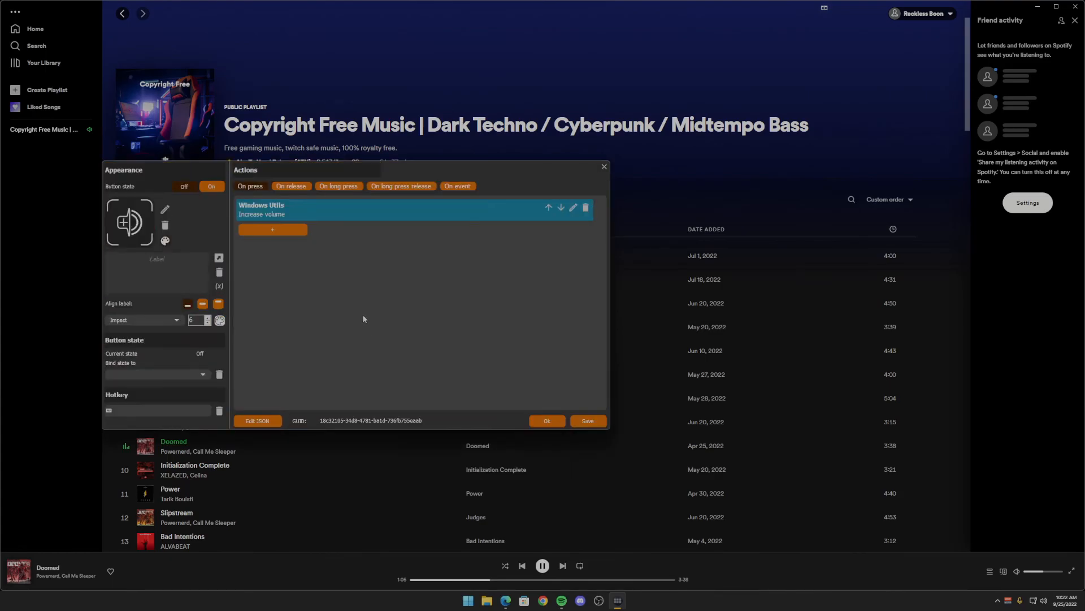
{"action": "left_click", "coordinate": [573, 207]}
{"action": "left_click", "coordinate": [148, 216]}
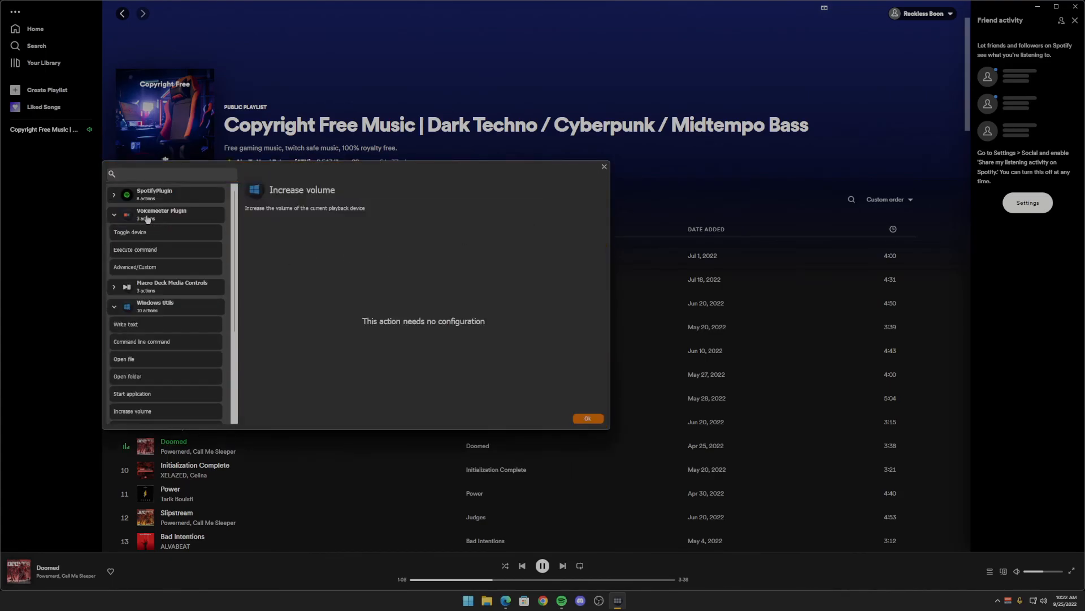
{"action": "left_click", "coordinate": [136, 268]}
{"action": "left_click", "coordinate": [318, 270]}
{"action": "key", "text": "ctrl+v"}
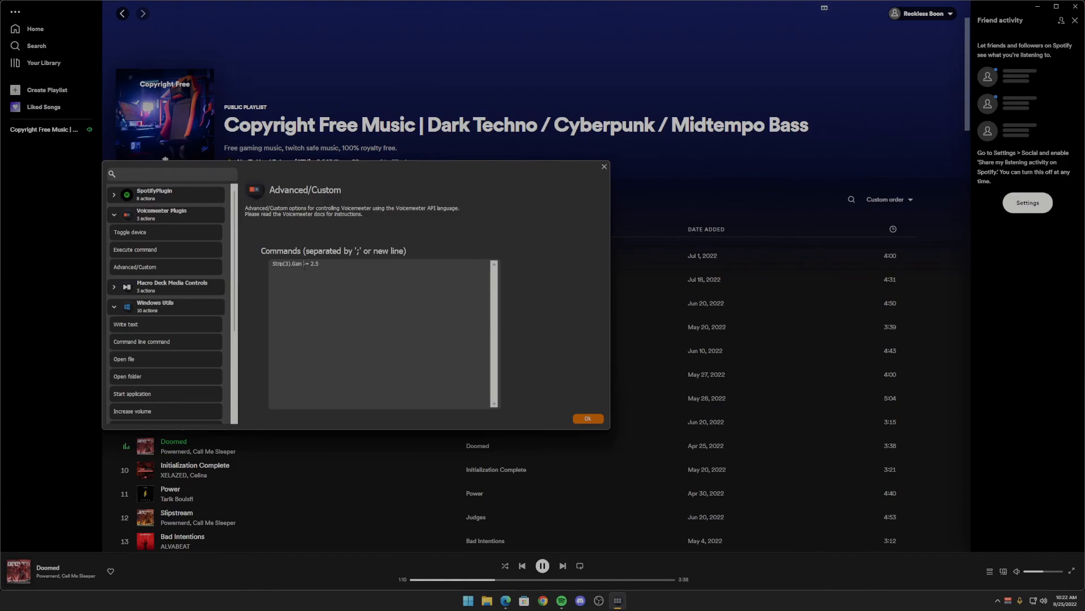
{"action": "left_click", "coordinate": [307, 263]}
{"action": "key", "text": "BackSpace"}
{"action": "type", "text": "+"}
{"action": "left_click", "coordinate": [587, 419]}
{"action": "left_click", "coordinate": [545, 423]}
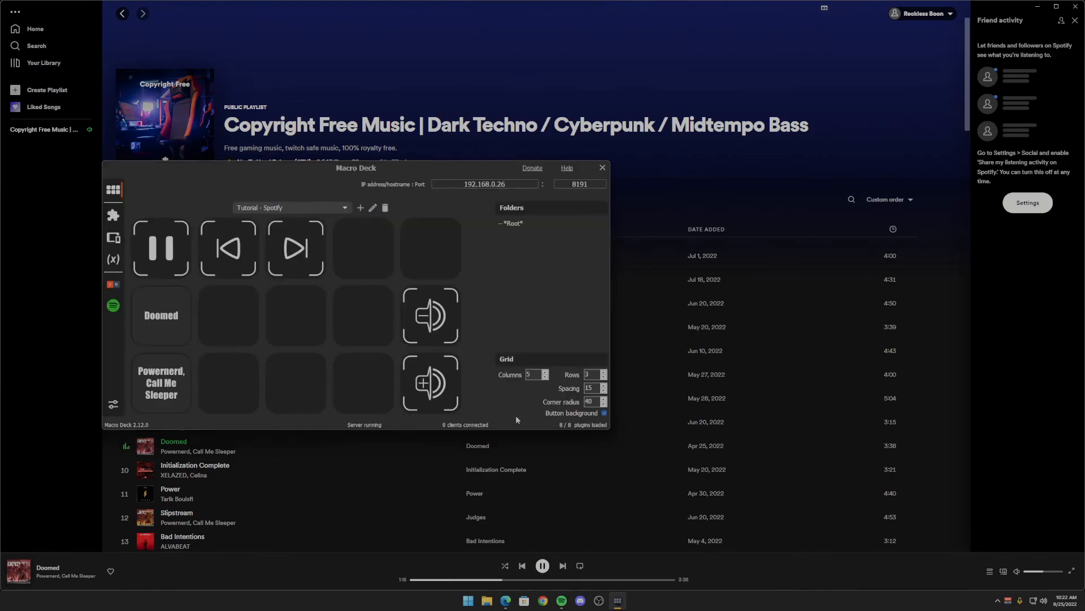
- Test the Voicemeeter gain control by simulating On press twice on the volume-down button and twice on the volume-up button
{"action": "right_click", "coordinate": [428, 324]}
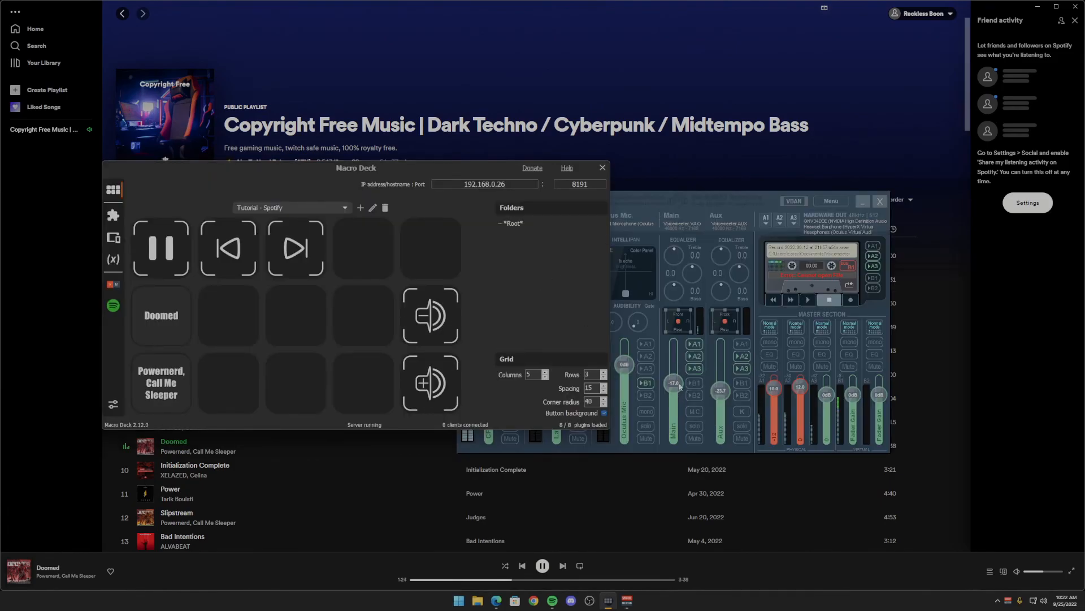
{"action": "right_click", "coordinate": [439, 320]}
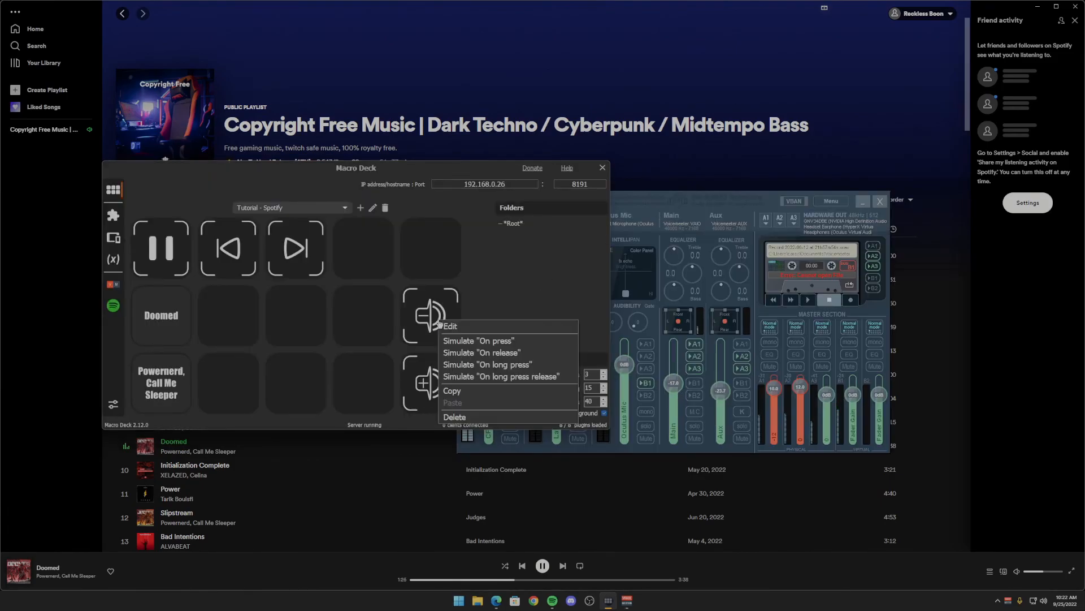
{"action": "left_click", "coordinate": [453, 342]}
{"action": "right_click", "coordinate": [430, 317]}
{"action": "left_click", "coordinate": [434, 339]}
{"action": "right_click", "coordinate": [429, 380]}
{"action": "left_click", "coordinate": [447, 395]}
{"action": "right_click", "coordinate": [439, 379]}
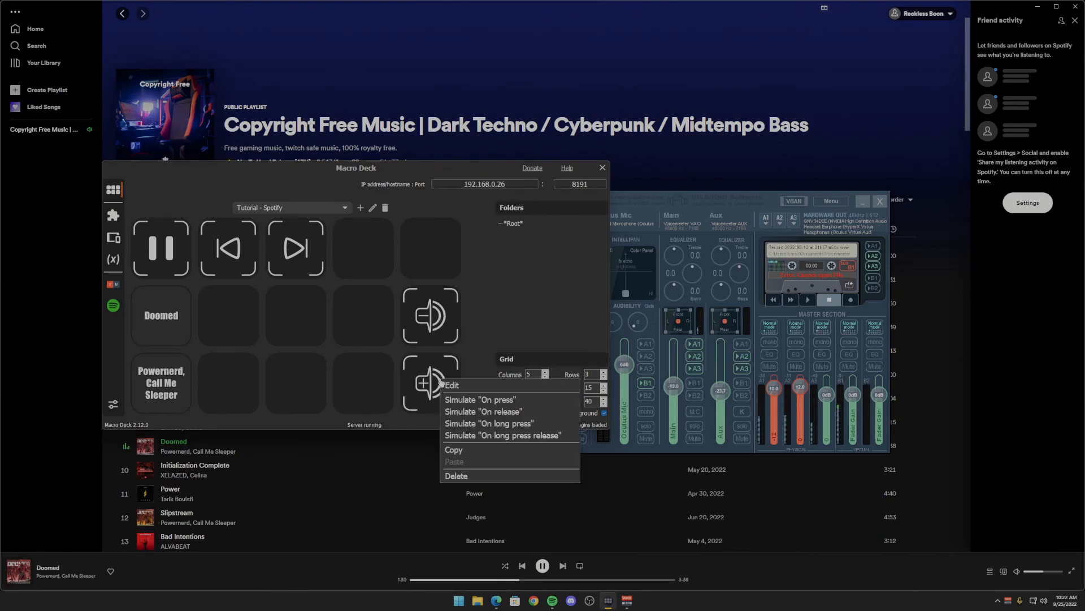
{"action": "left_click", "coordinate": [455, 399]}
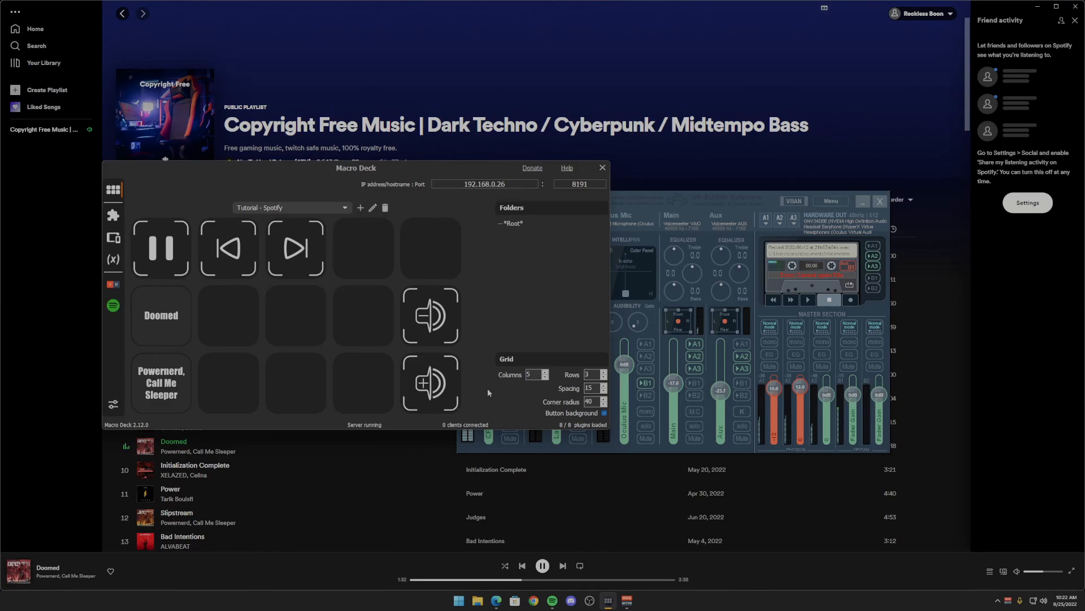